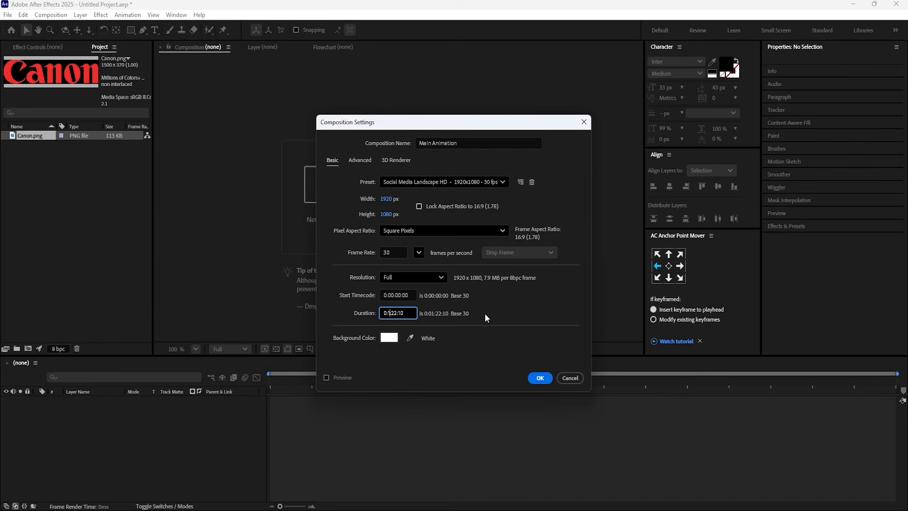
Step: Create the Main Animation composition at 1920 × 1080 px, 30 fps, with a white background and display its Title/Action Safe guides
left_click(538, 291)
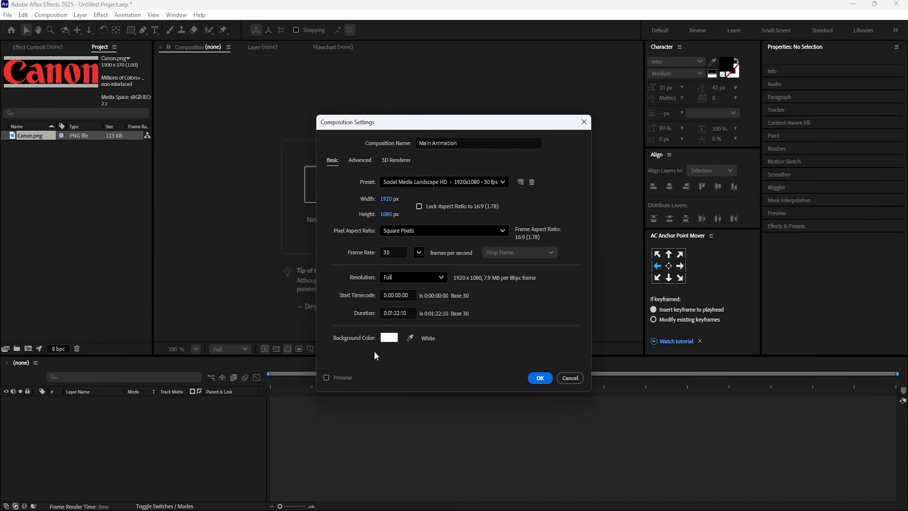
left_click(545, 379)
left_click(276, 350)
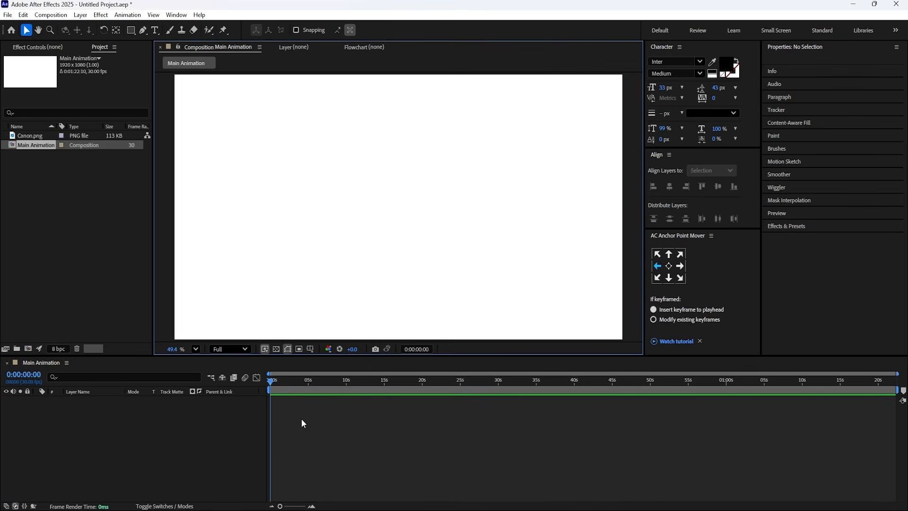
left_click(310, 349)
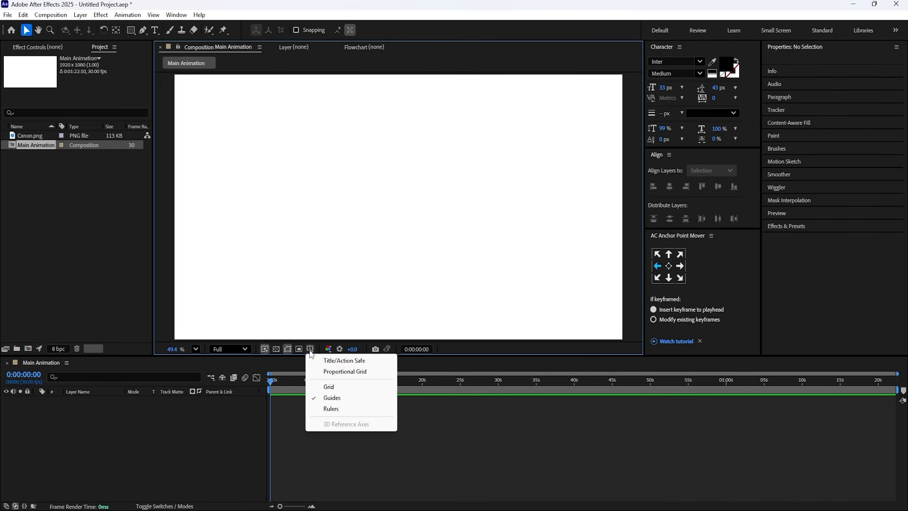
left_click(342, 361)
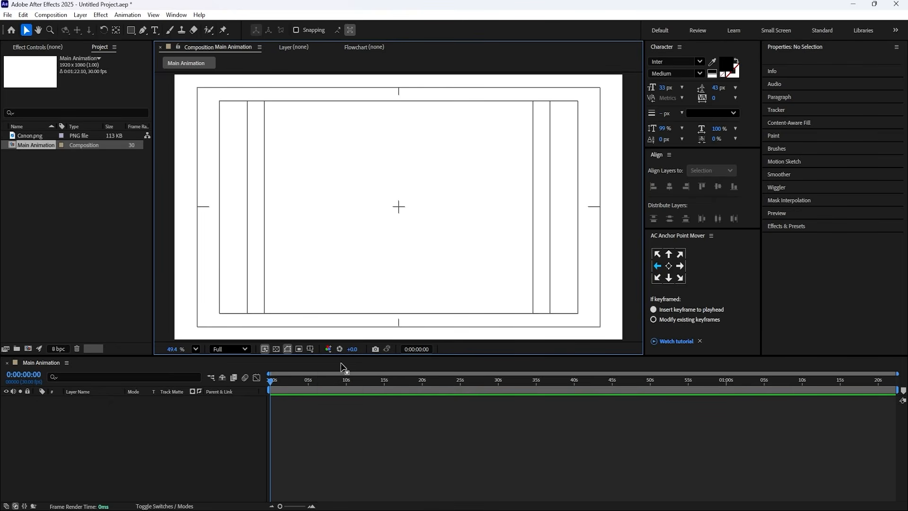
Step: Add Canon.png to the Main Animation timeline as a layer and set its scale to 45%
left_click_drag(39, 137, 148, 421)
key("s")
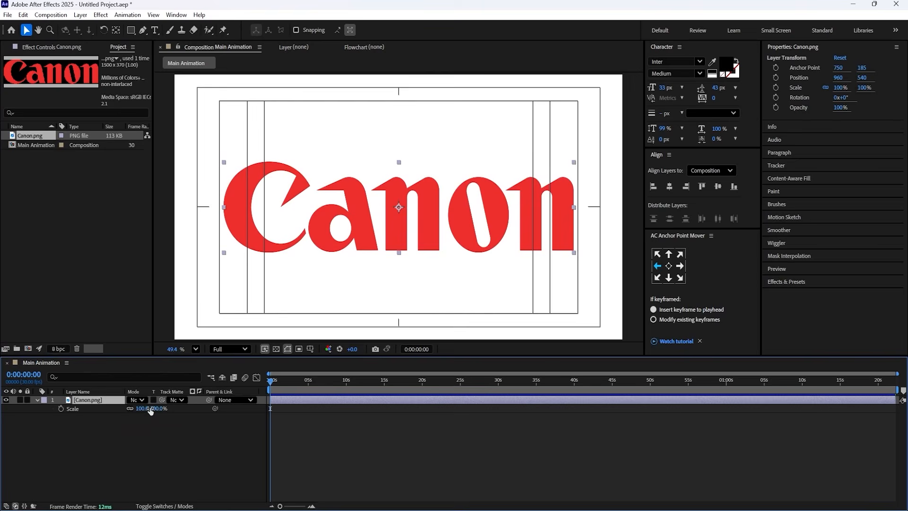
left_click(141, 408)
type("60")
key("Return")
left_click_drag(129, 408, 122, 409)
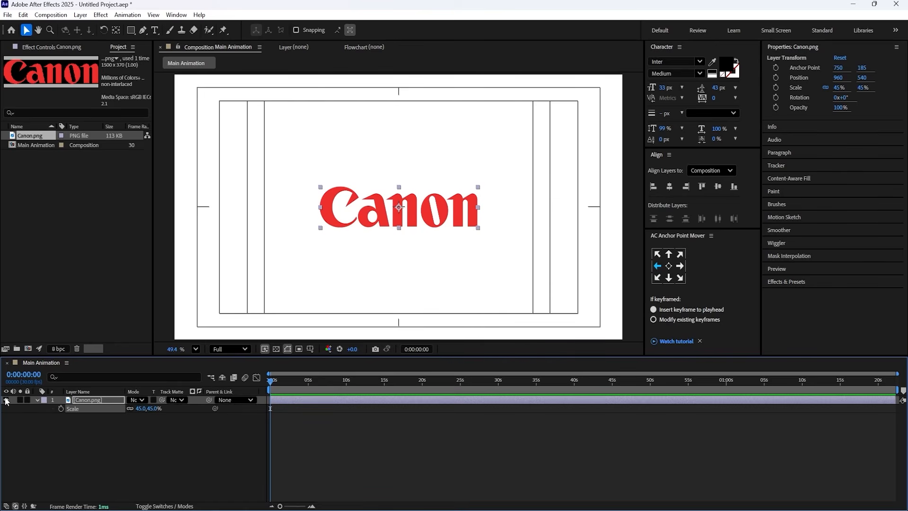
left_click(14, 414)
Step: Activate the Rounded Rectangle tool and set the shape fill colour to the red sampled from the Canon logo
left_click(131, 30)
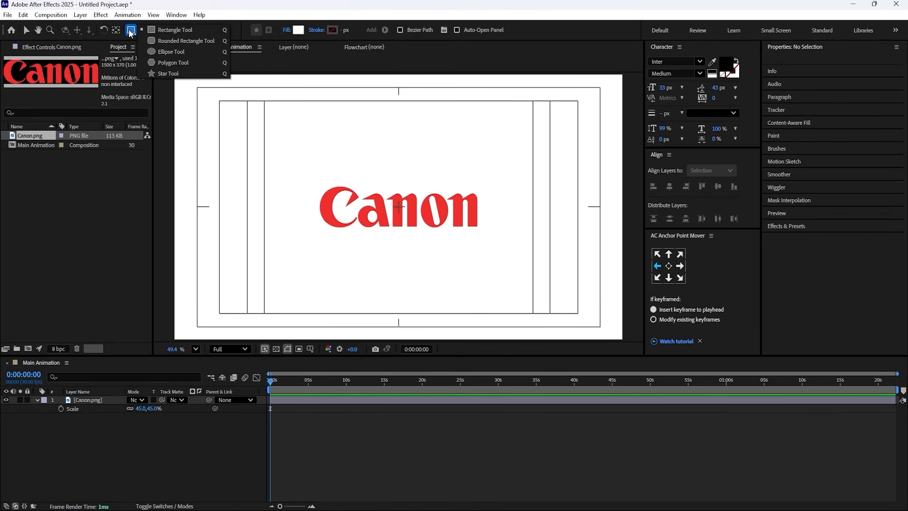
left_click(161, 39)
left_click(302, 31)
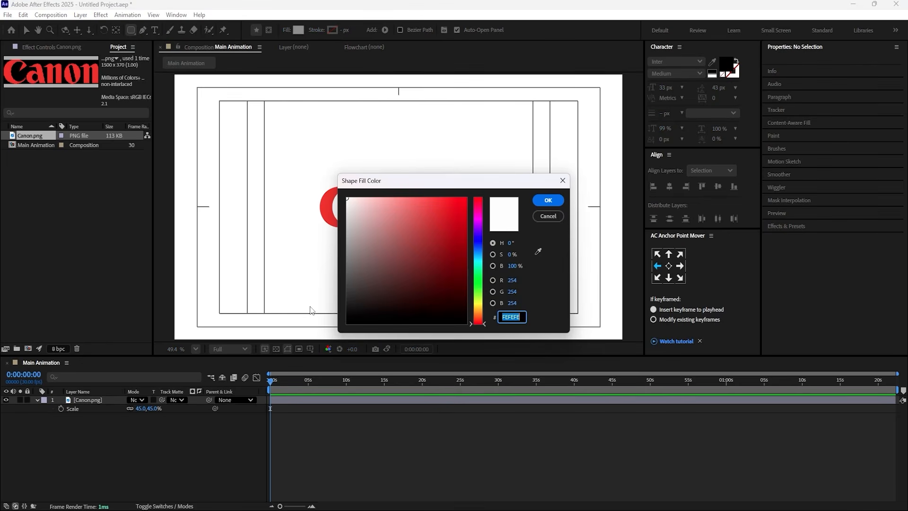
left_click_drag(500, 187, 598, 239)
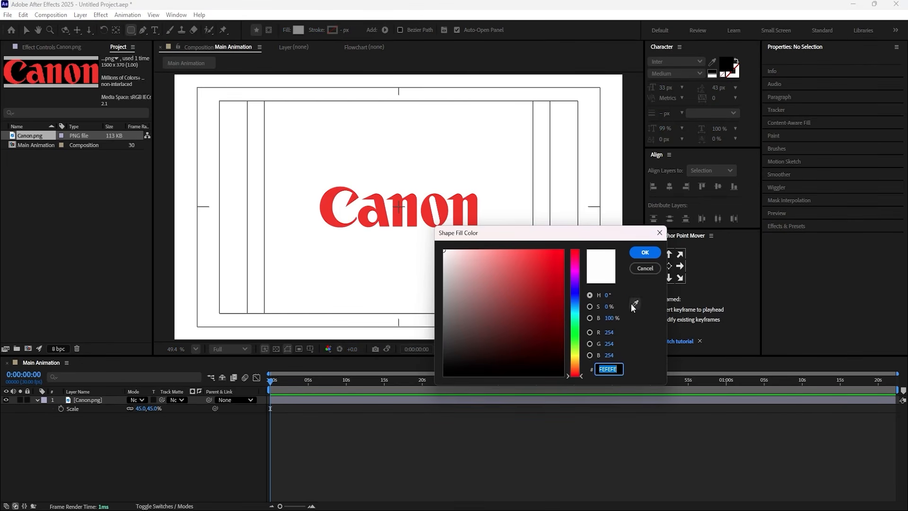
left_click(634, 305)
left_click(633, 257)
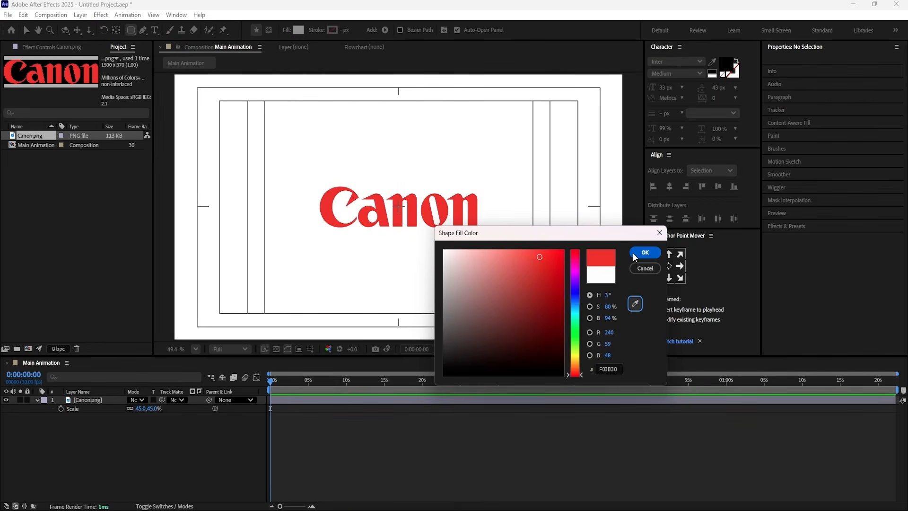
Step: Draw a rounded rectangle about 192 × 118 px to the right of the logo and centre its anchor point within the shape
left_click_drag(507, 199, 552, 226)
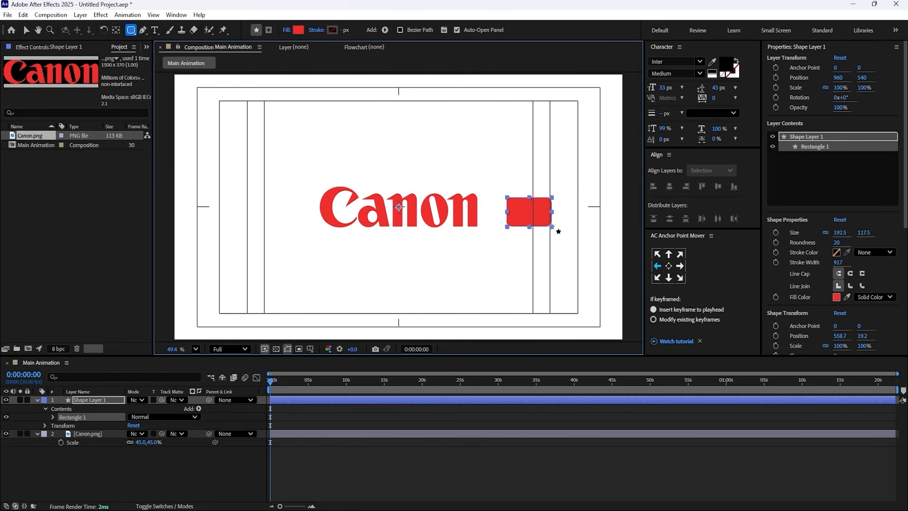
left_click(317, 405)
left_click(305, 401)
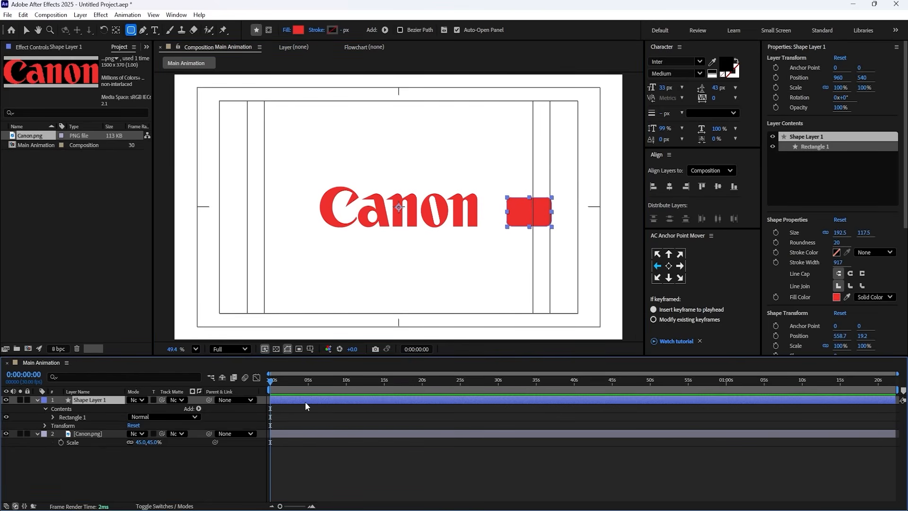
key("ctrl+alt+Home")
Step: Hide the Canon.png layer and align the rounded rectangle horizontally and vertically to the centre of the composition
left_click(6, 434)
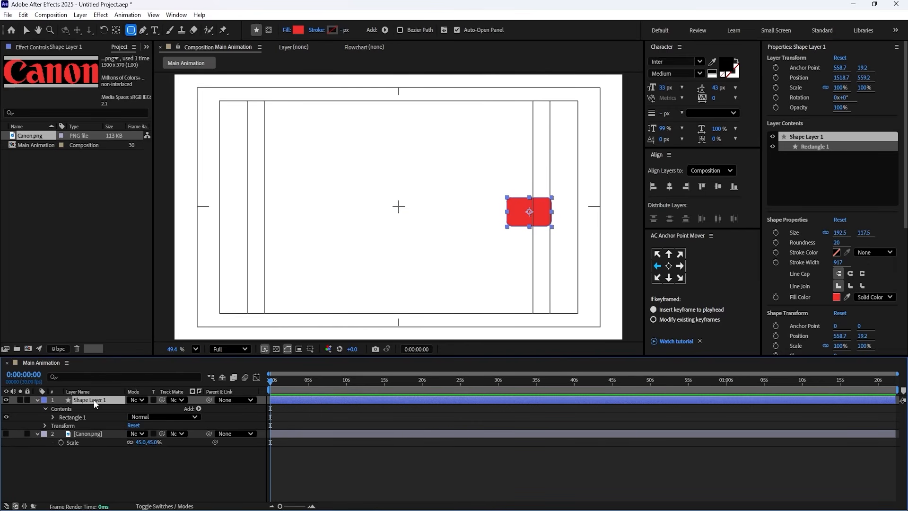
left_click(670, 187)
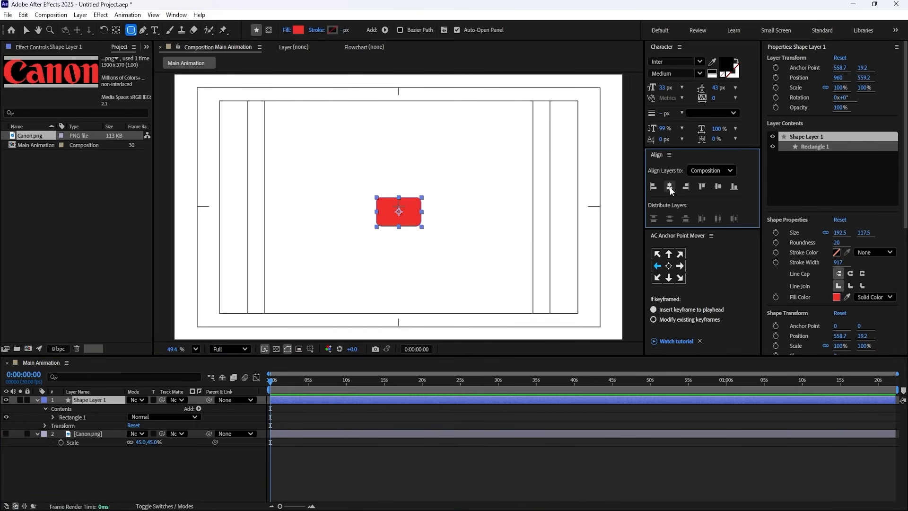
left_click(718, 186)
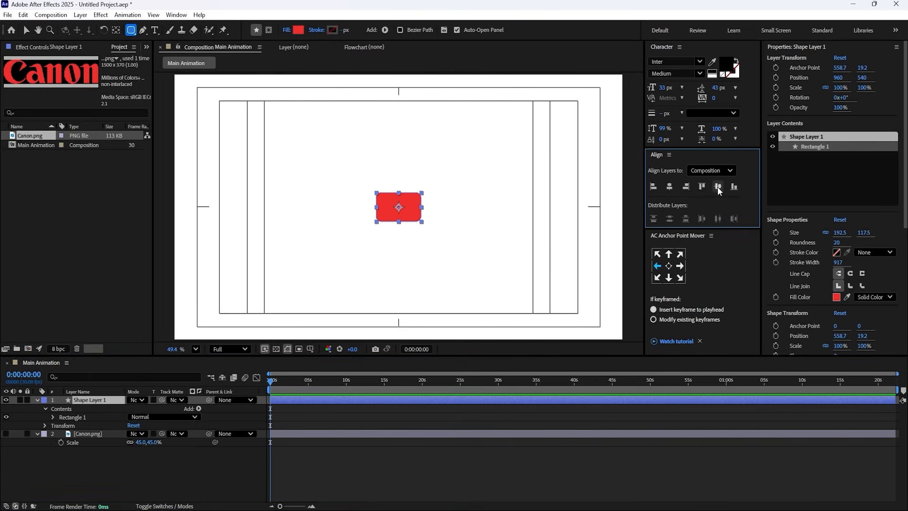
left_click(147, 461)
key("u")
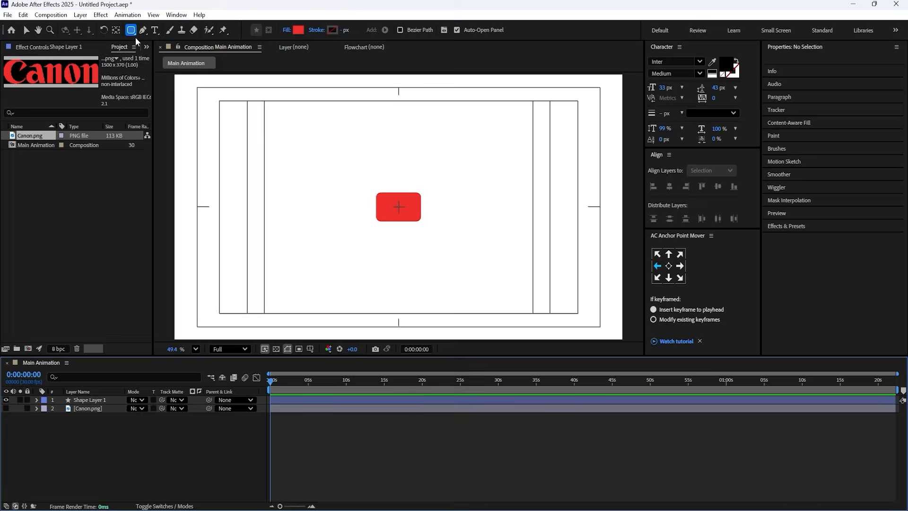
Step: Draw a red circle about 105 px in diameter above the rectangle and move its anchor point to its bottom edge
left_click_drag(135, 34, 156, 54)
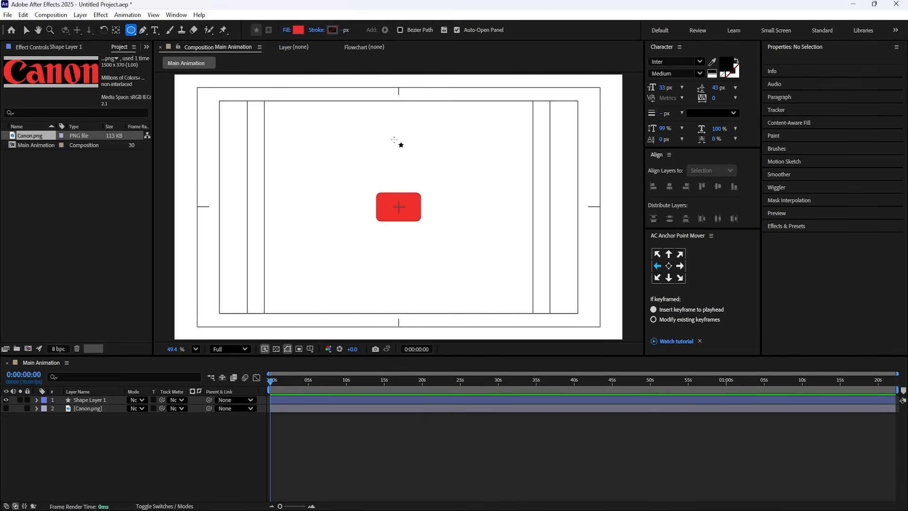
left_click_drag(388, 130, 410, 153)
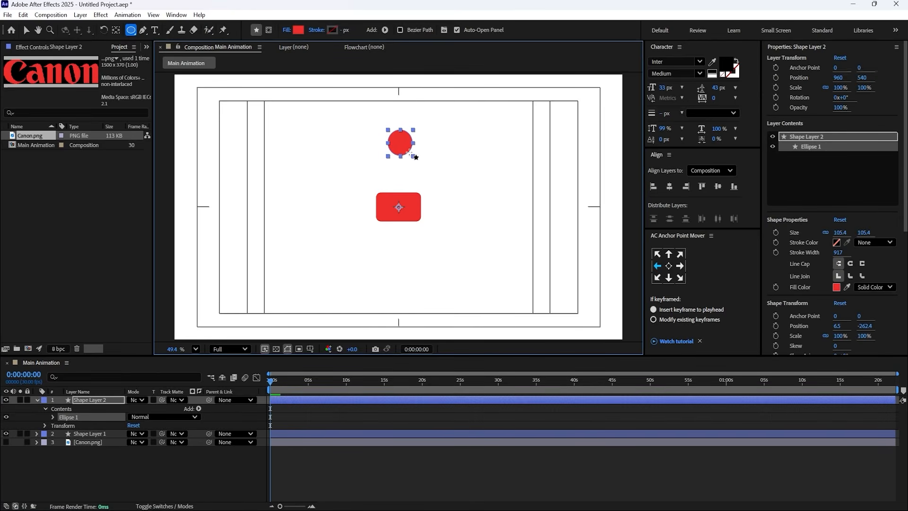
left_click(81, 400)
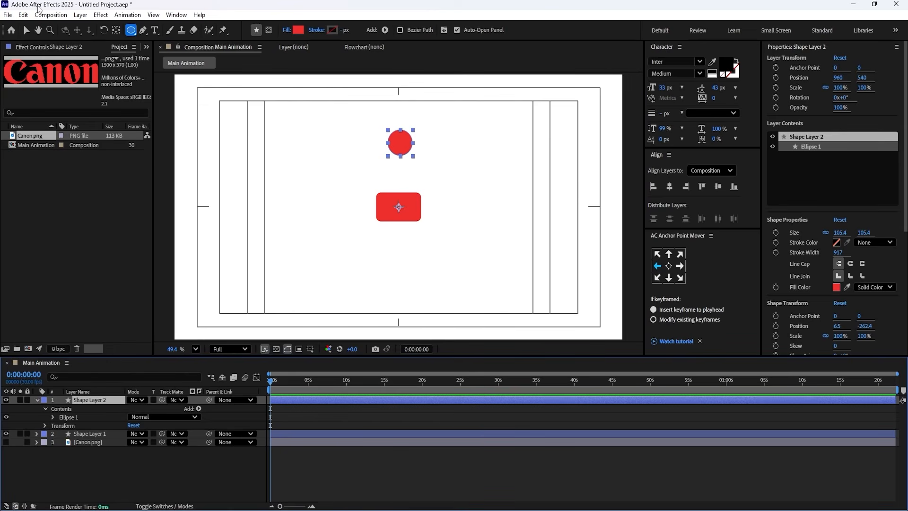
left_click(116, 30)
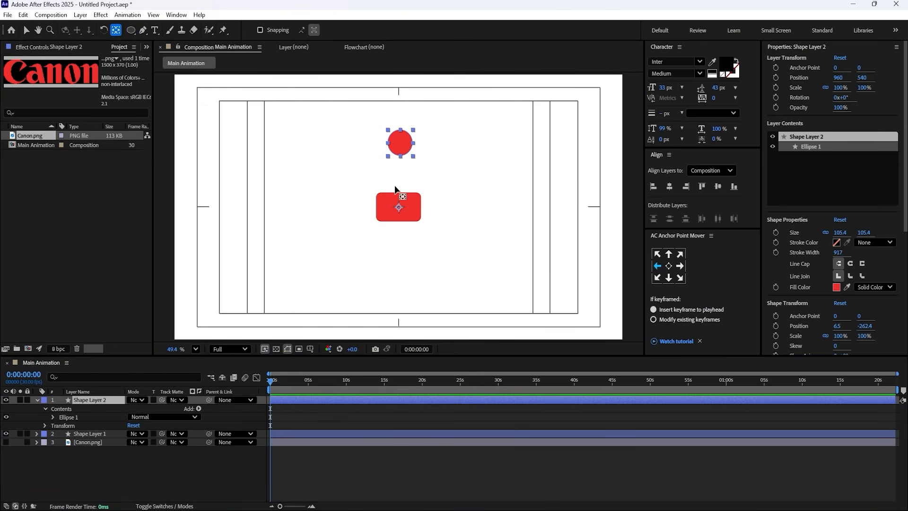
left_click_drag(398, 207, 401, 171)
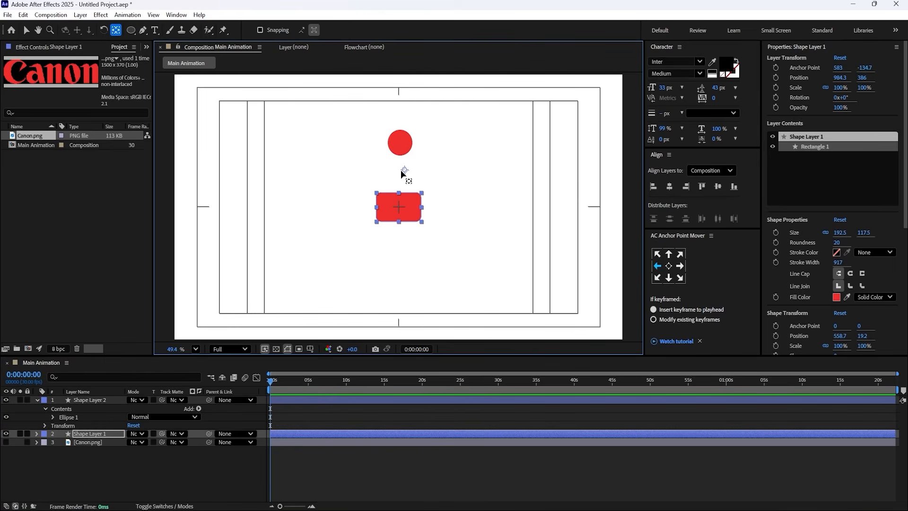
left_click(78, 399)
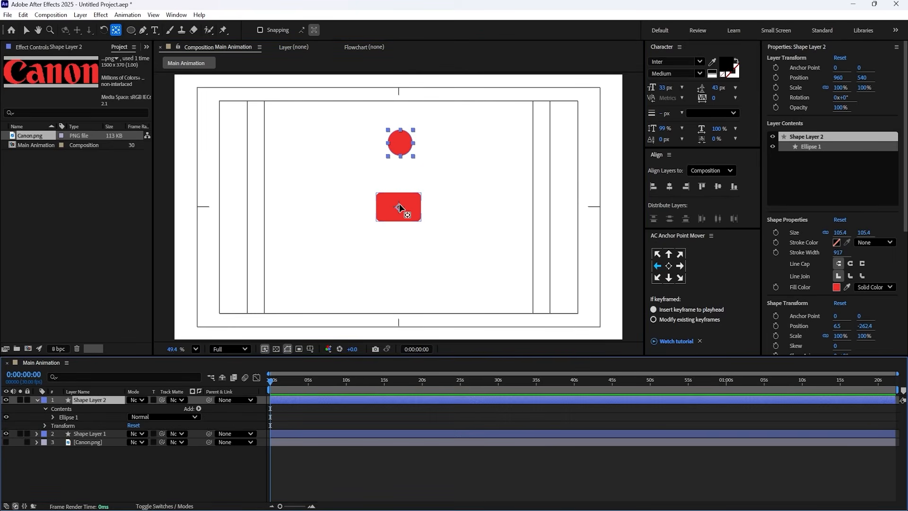
left_click_drag(399, 207, 401, 161)
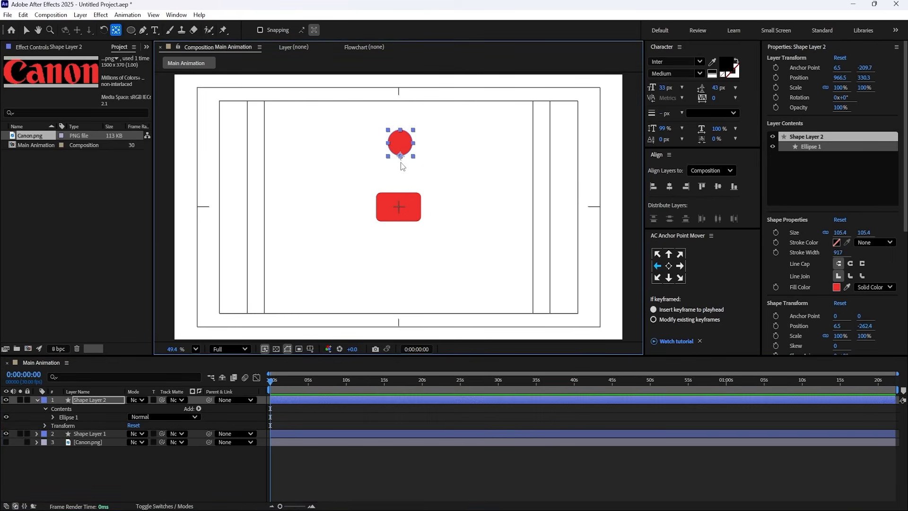
left_click(86, 460)
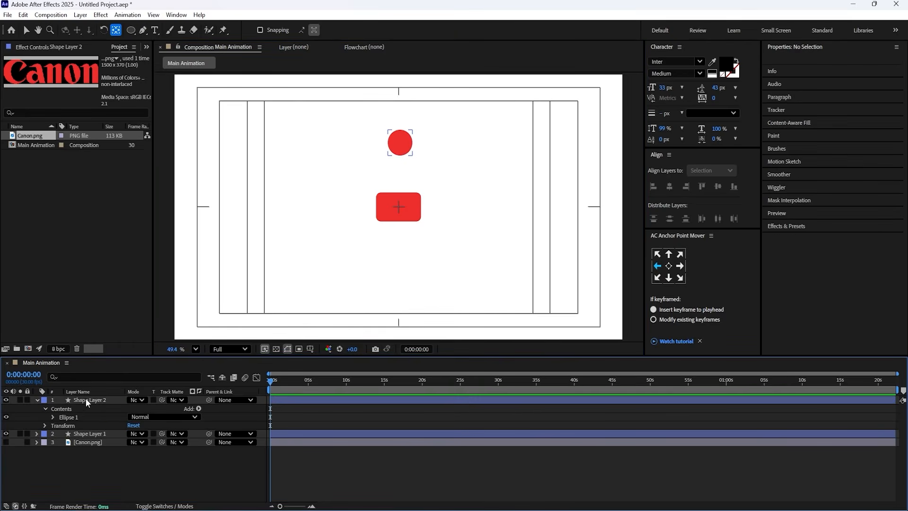
Step: Add Trim Paths to the circle's layer and set its End value to 50%
left_click(86, 400)
left_click(199, 409)
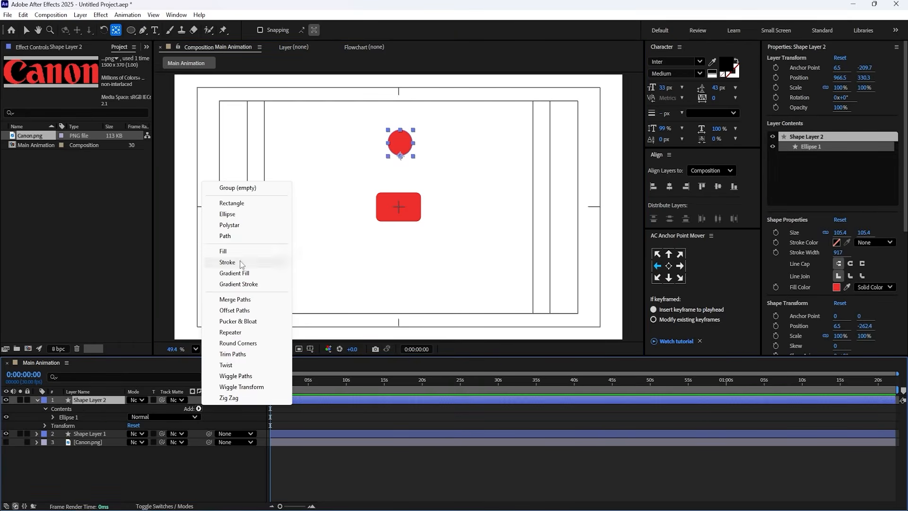
left_click(232, 354)
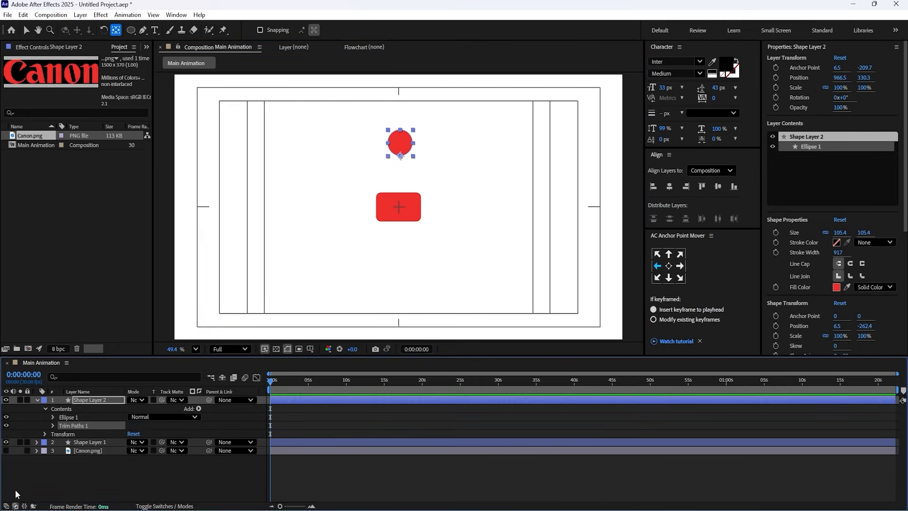
left_click(52, 425)
left_click(134, 442)
type("5")
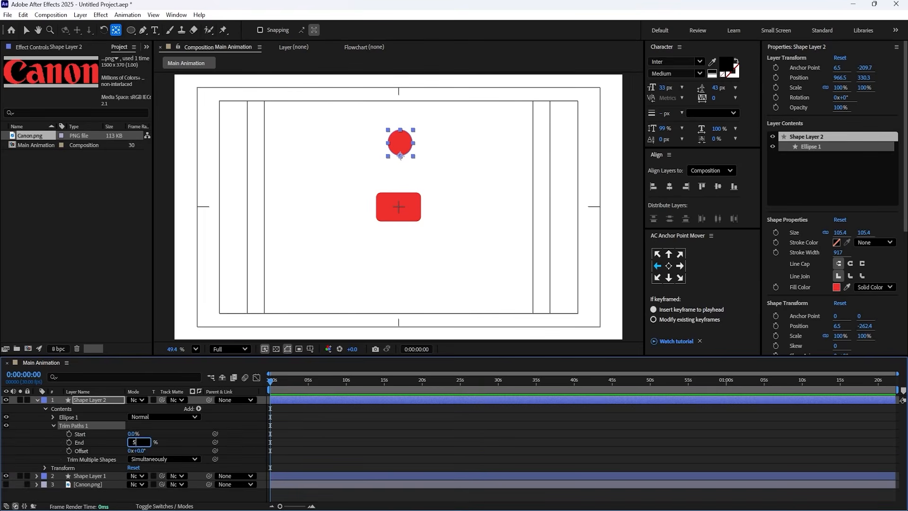
type("0")
key("Return")
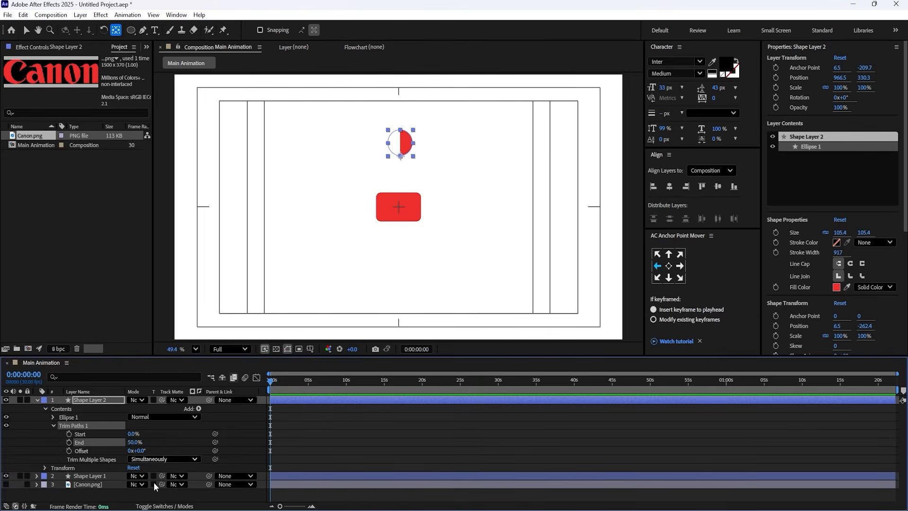
Step: Set the Trim Paths Offset to 90° so the half circle's flat side faces up, and collapse the layer's properties
left_click_drag(146, 450, 160, 448)
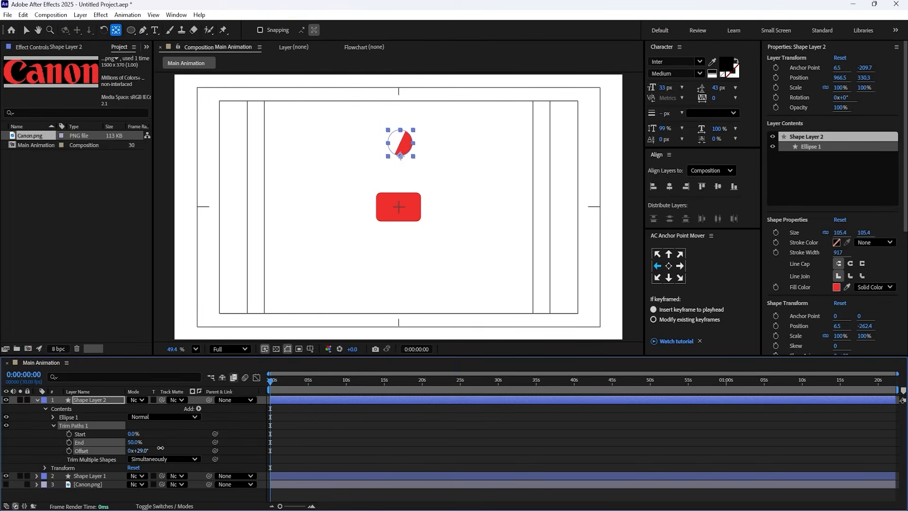
left_click(143, 450)
type("90")
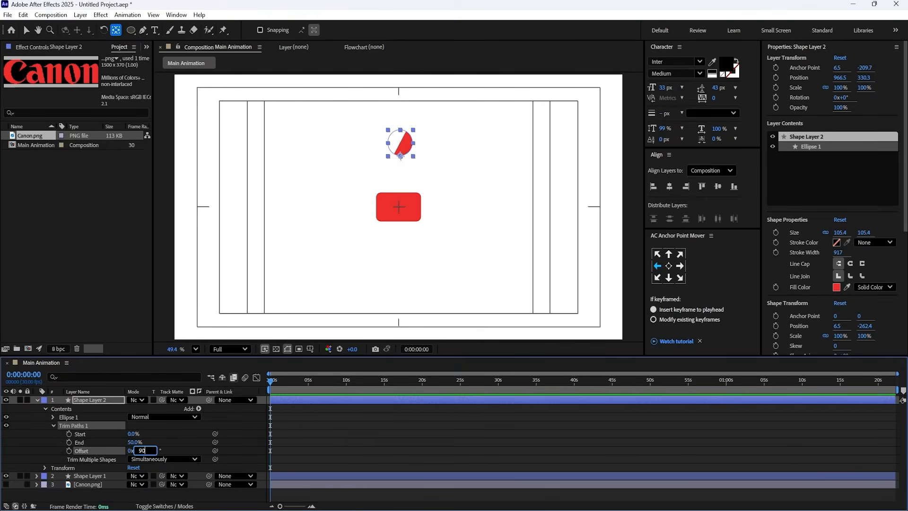
key("Return")
left_click(297, 423)
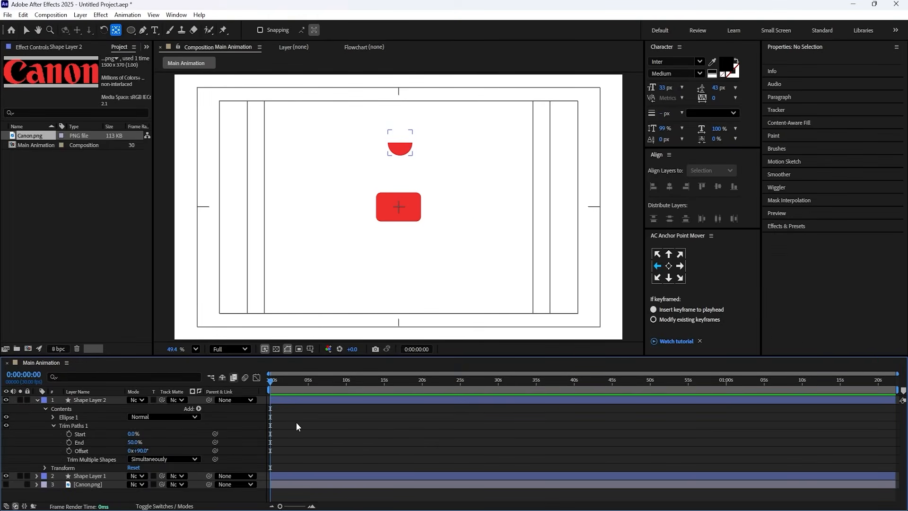
key("u")
Step: Centre the half circle horizontally in the composition and lower it to Y position 481.3, touching the rectangle's upper edge
left_click(285, 400)
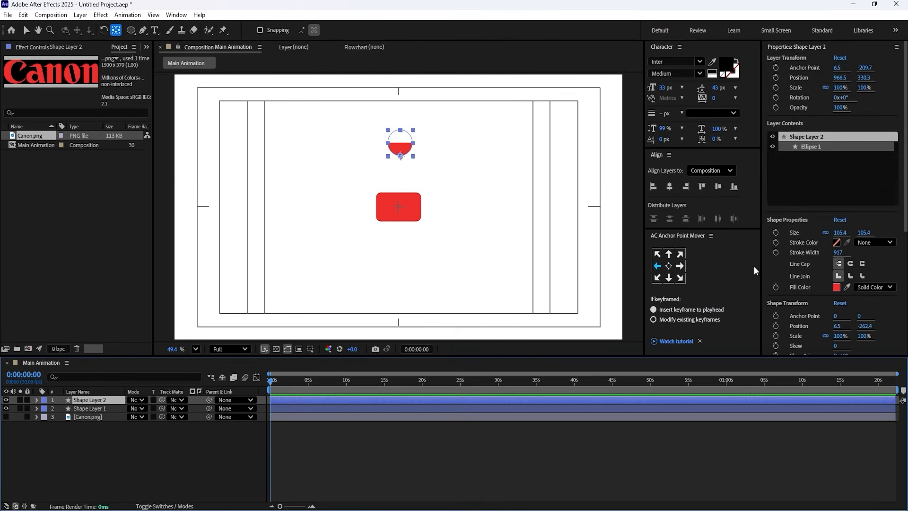
left_click(673, 184)
key("p")
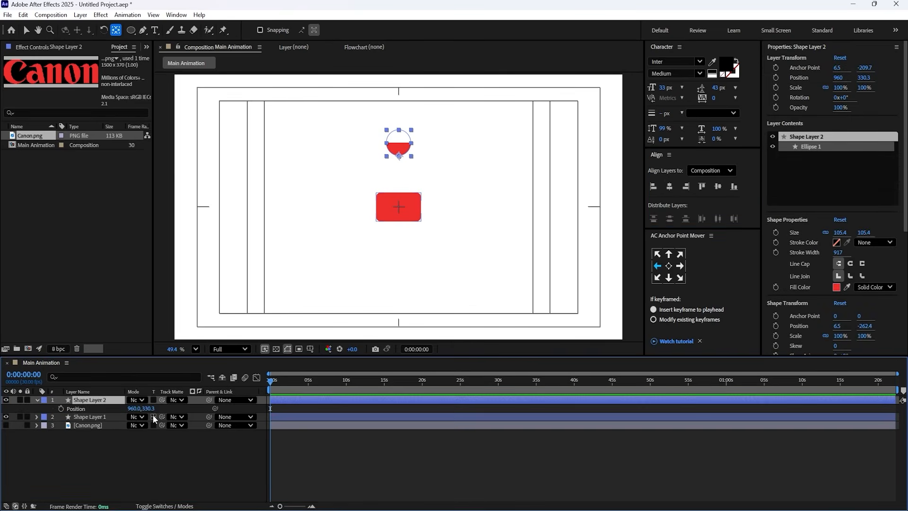
left_click_drag(148, 408, 208, 420)
left_click(34, 484)
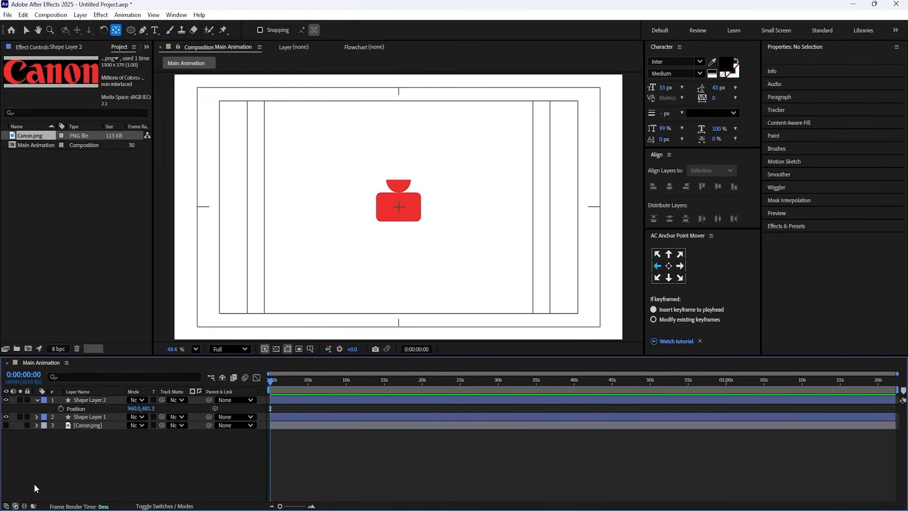
left_click(36, 399)
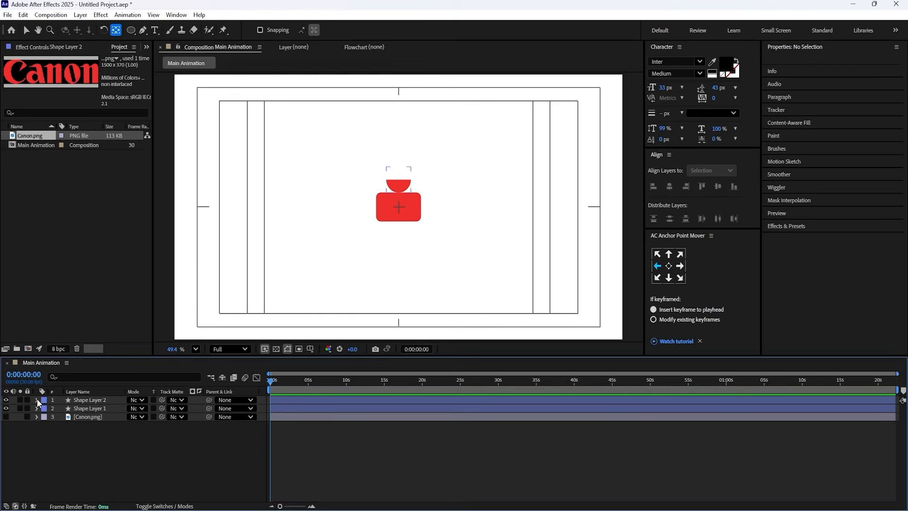
Step: Move the half circle's anchor point from its bottom edge up to the middle of its visible red area
left_click(89, 399)
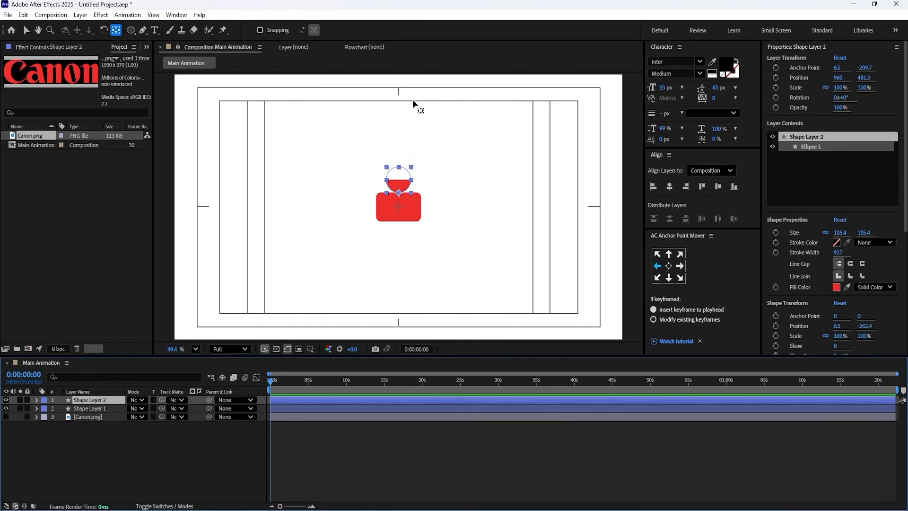
scroll(400, 173, "up", 5)
scroll(400, 172, "up", 2)
left_click_drag(423, 143, 415, 220)
scroll(370, 230, "up", 1)
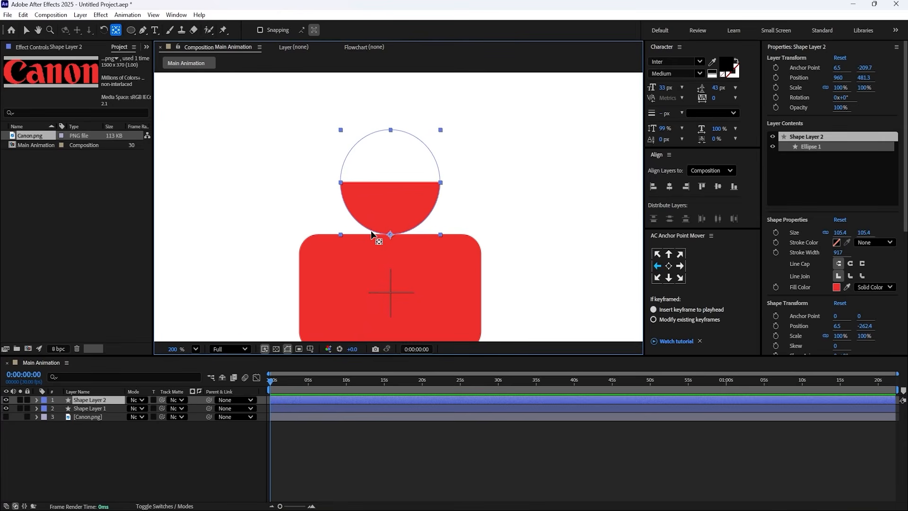
left_click_drag(391, 231, 390, 204)
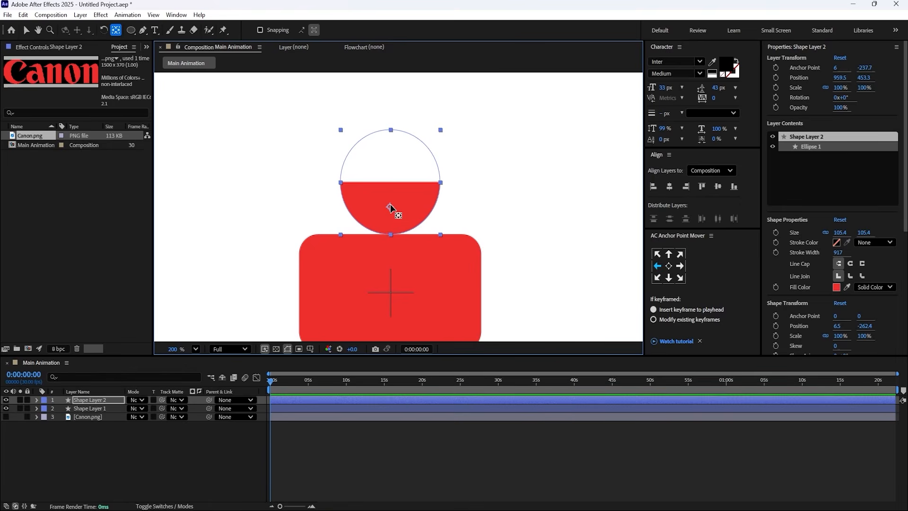
left_click(132, 426)
left_click(196, 349)
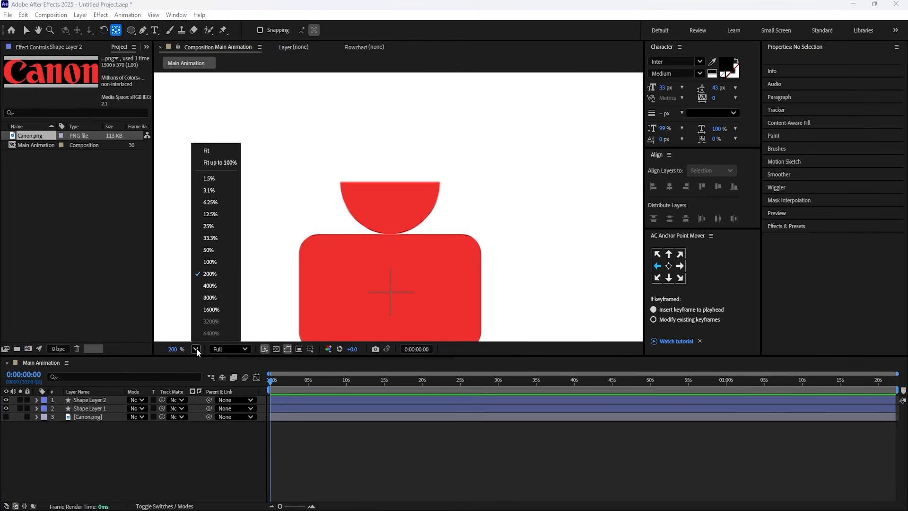
left_click(212, 150)
left_click(93, 448)
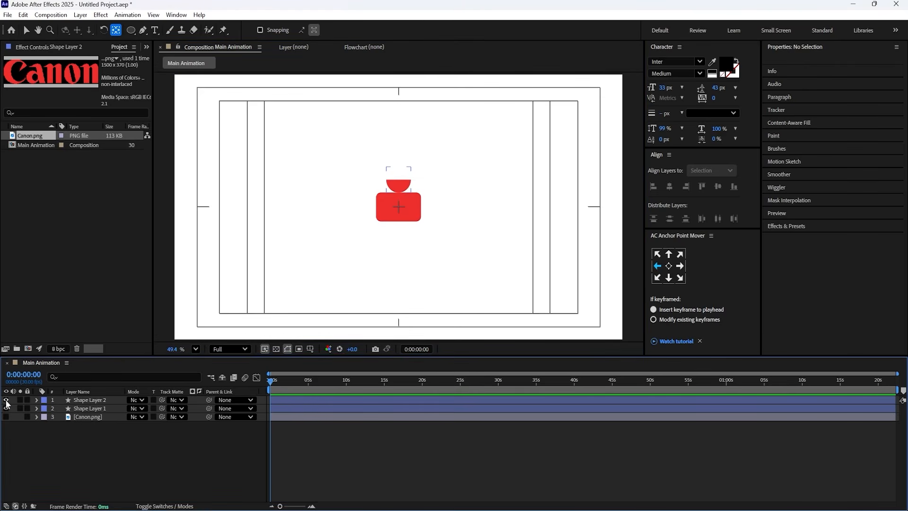
Step: Hide the half circle's layer and set a Position keyframe at frame 0 with the rectangle below the frame at Y 1187
left_click(6, 400)
left_click(79, 411)
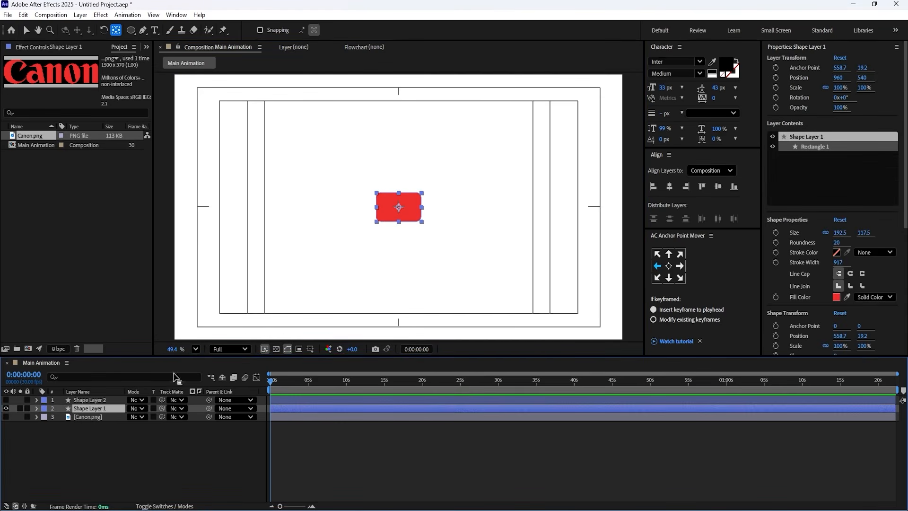
key("p")
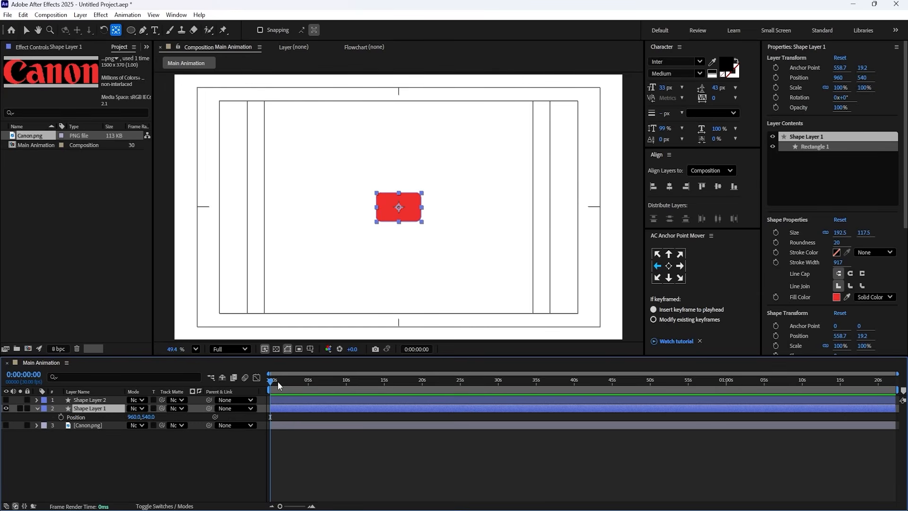
key("equal")
key("equal")
left_click_drag(149, 420, 428, 445)
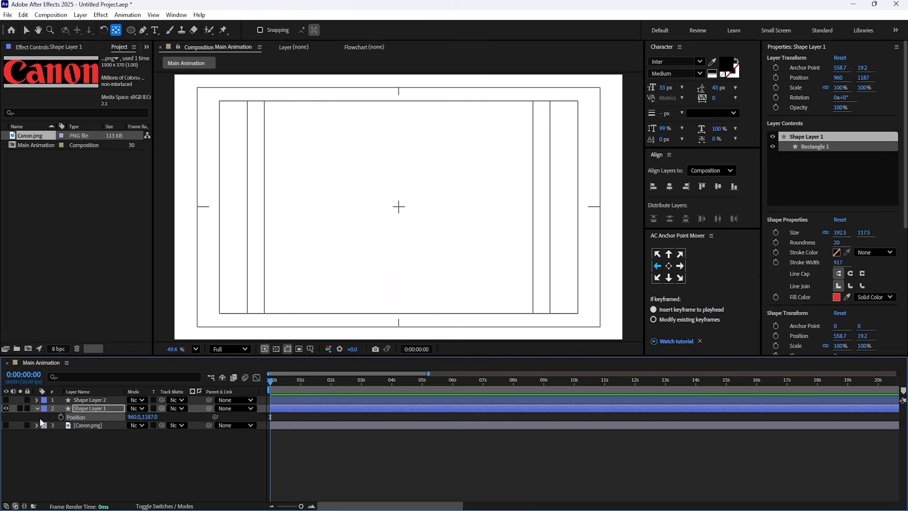
left_click(61, 418)
Step: Add a Position keyframe at 0:00:00:20 that raises the rectangle to Y 169, near the frame's upper edge
key("equal")
key("equal")
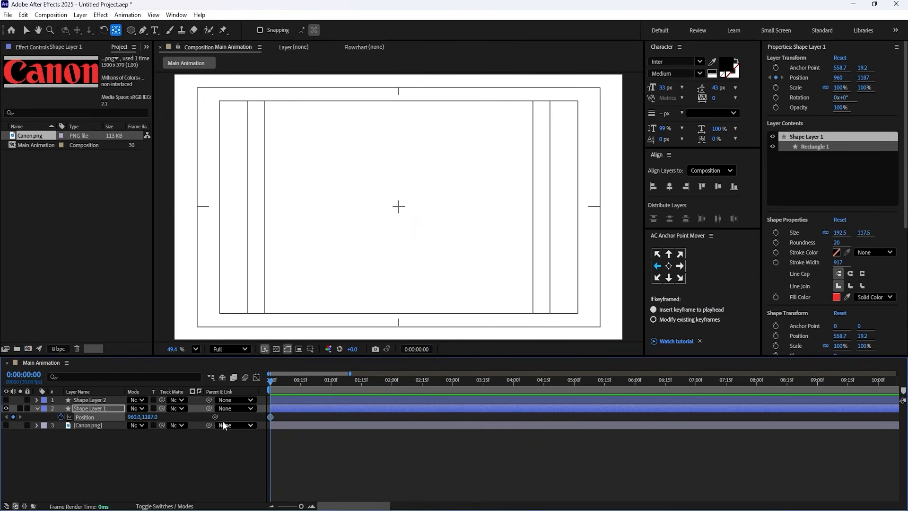
left_click_drag(347, 379, 351, 380)
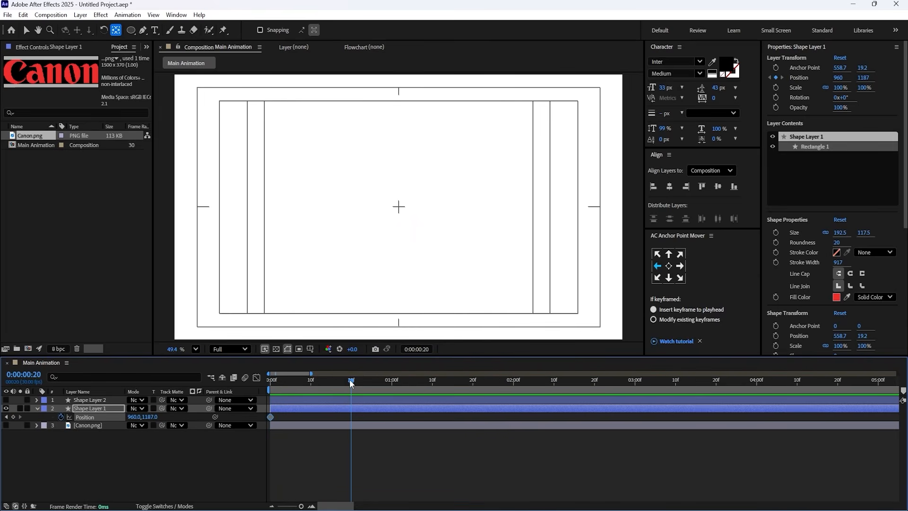
left_click(153, 418)
type("540")
key("Return")
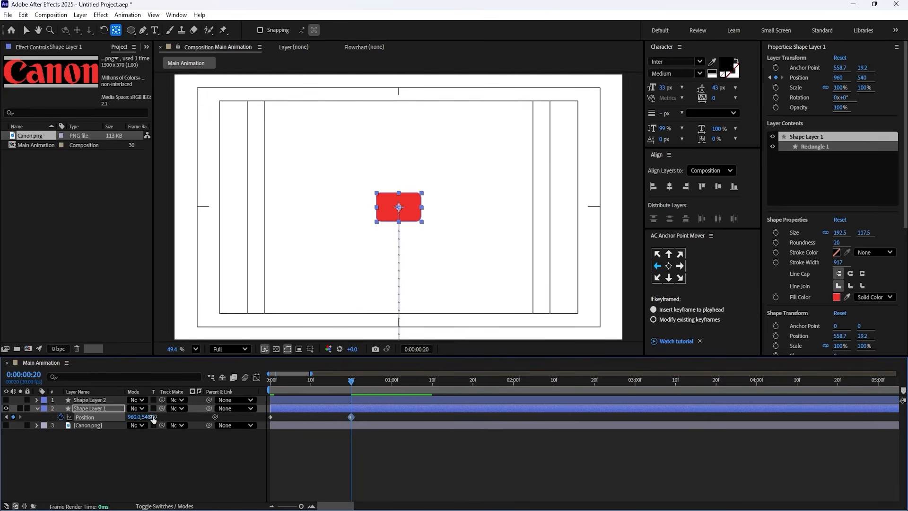
left_click_drag(151, 417, 10, 383)
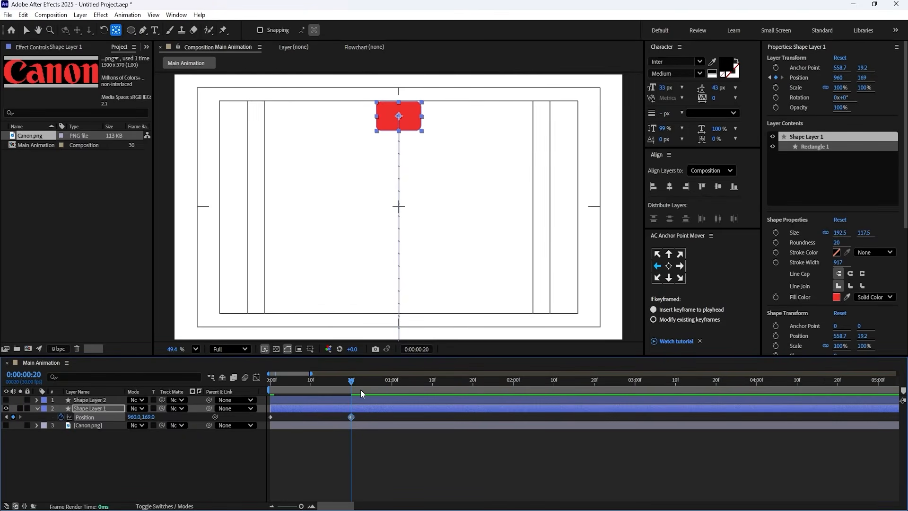
Step: Add rectangle Position keyframes with Y 668 at 0:00:01:00 and Y 540 at 0:00:01:06
left_click_drag(378, 385, 391, 386)
left_click_drag(151, 416, 416, 383)
left_click(149, 416)
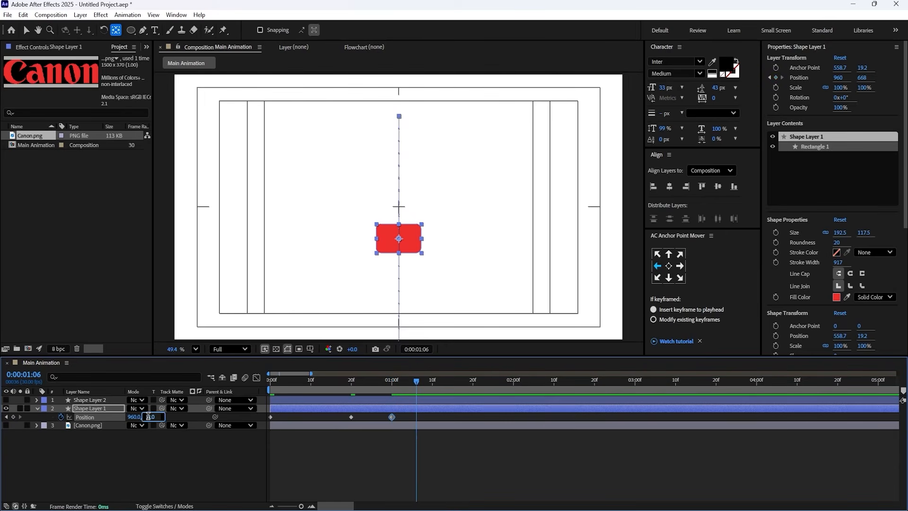
key("Return")
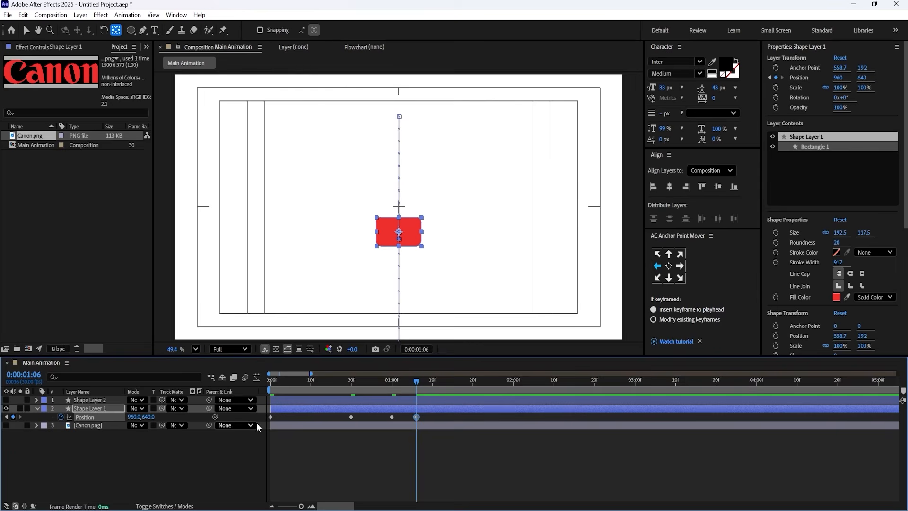
left_click(147, 416)
type("540")
key("Return")
Step: Apply Easy Ease to the rectangle's four Position keyframes and open their speed graph
left_click_drag(470, 469, 199, 400)
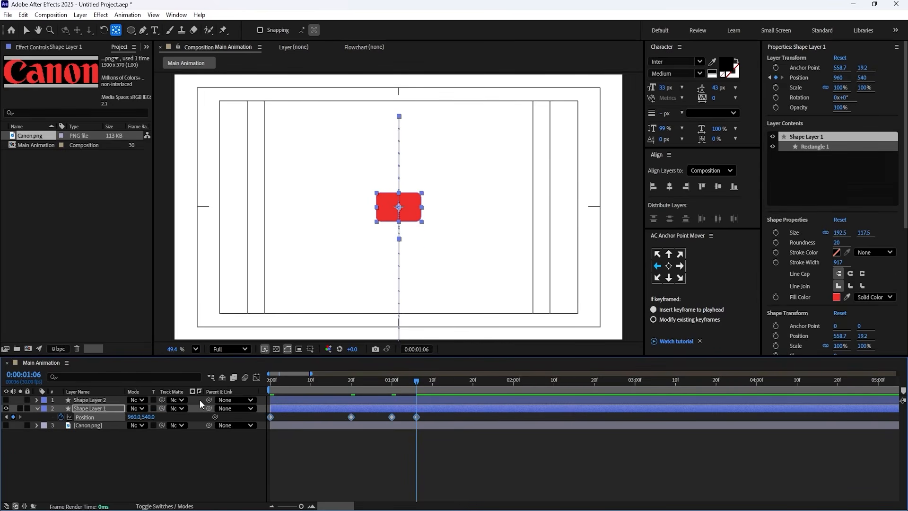
key("F9")
left_click(255, 377)
right_click(335, 462)
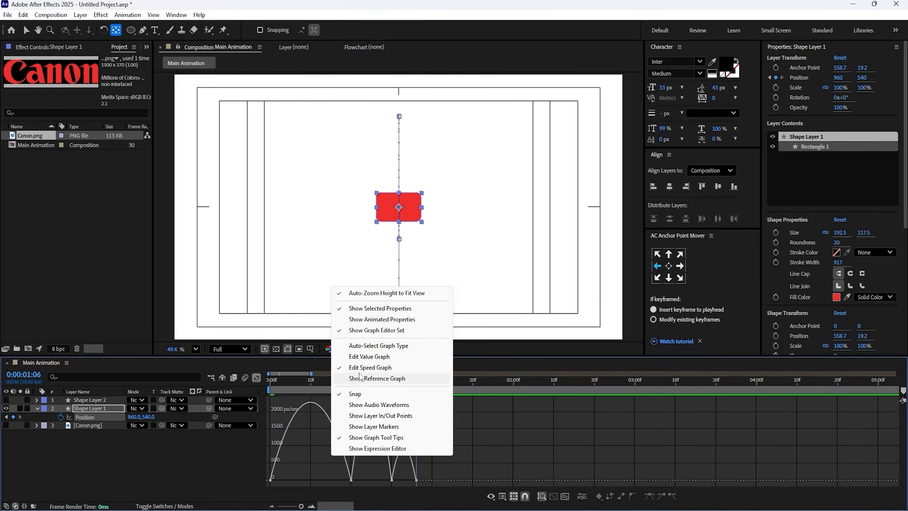
left_click(310, 415)
Step: Reshape the speed graph so the rise starts fast and slows into frame 20 and the drop peaks late, and preview it
left_click(323, 381)
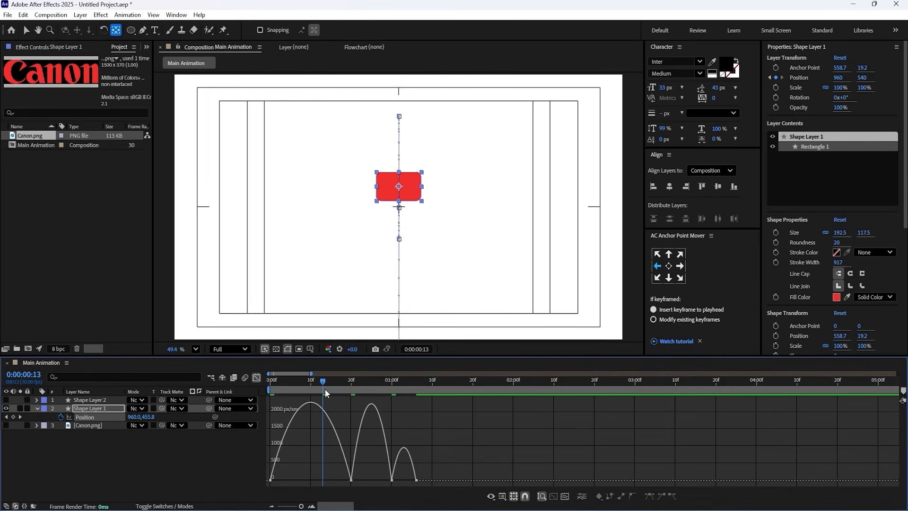
left_click(351, 480)
left_click_drag(339, 483, 275, 480)
left_click(351, 384)
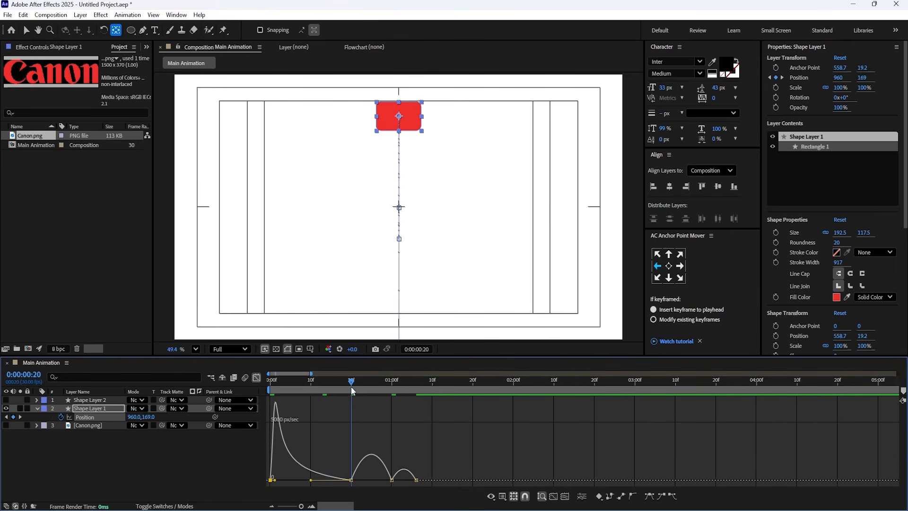
key("equal")
left_click_drag(339, 454, 412, 494)
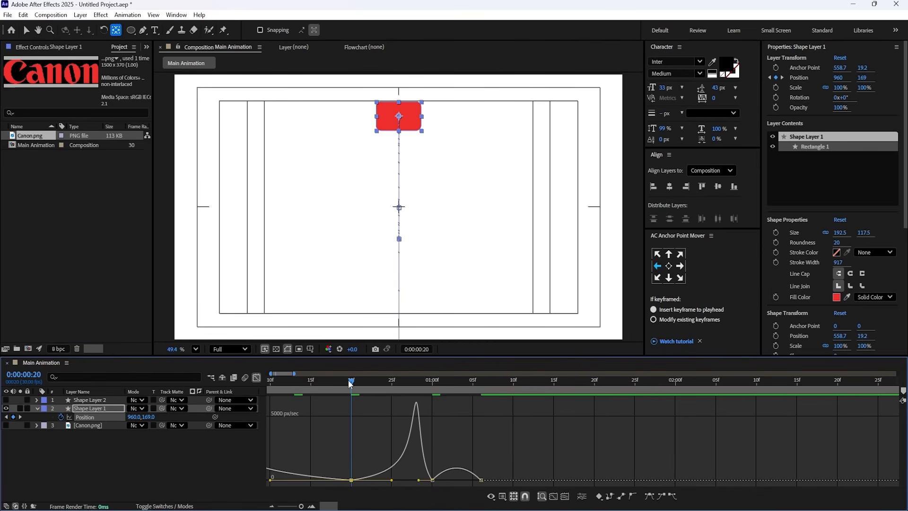
key("Home")
key("space")
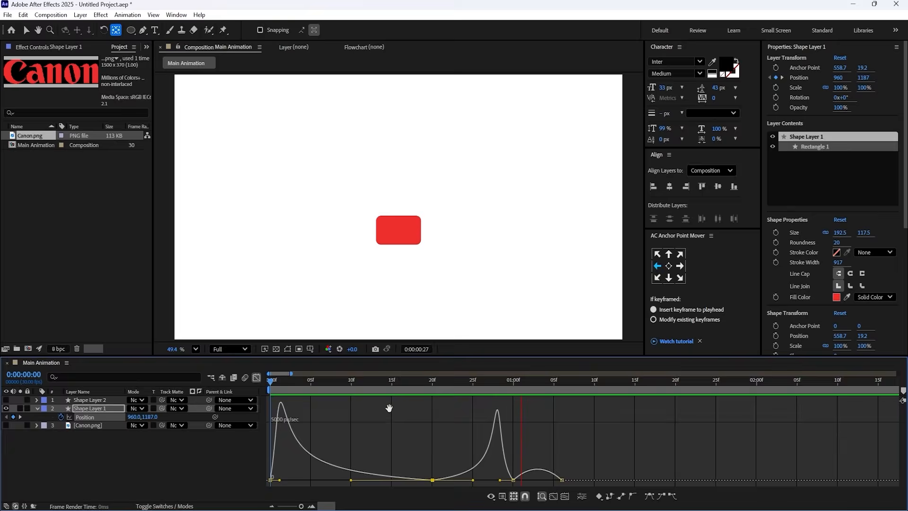
key("space")
Step: Sharpen the speed peak of the rectangle's final move between 0:00:01:00 and 0:00:01:06, and preview the motion
mouse_move(488, 467)
left_mouse_down()
mouse_move(522, 493)
mouse_move(487, 479)
mouse_move(548, 480)
left_mouse_up()
left_click(423, 385)
key("space")
left_click_drag(422, 386, 360, 385)
key("space")
key("space")
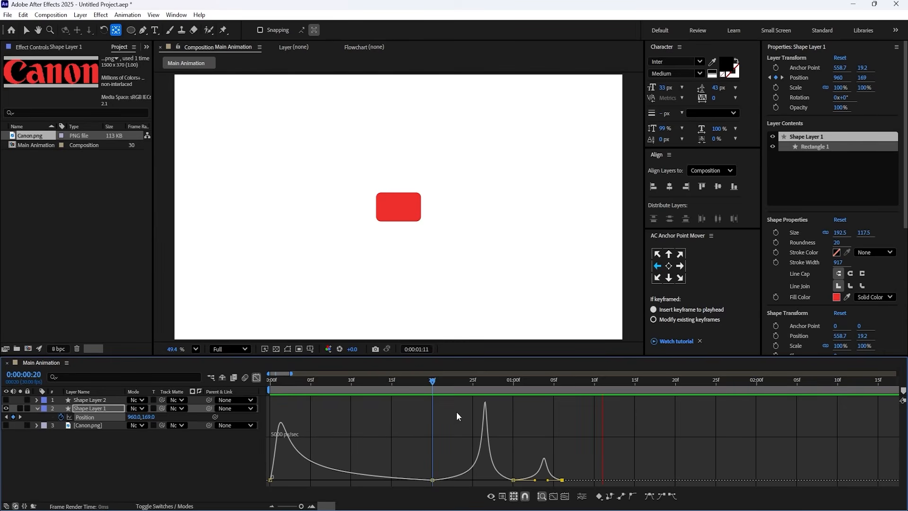
key("space")
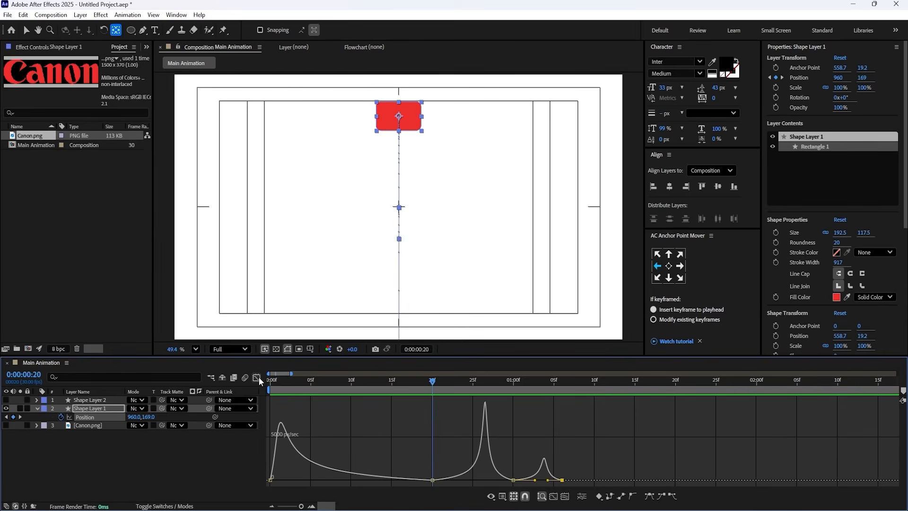
Step: Close the graph, shift the last two Position keyframes to 0:00:01:06 and 0:00:01:17, and preview the slower settling
left_click(256, 378)
left_click_drag(451, 416, 488, 422)
key("space")
left_click(471, 439)
key("Home")
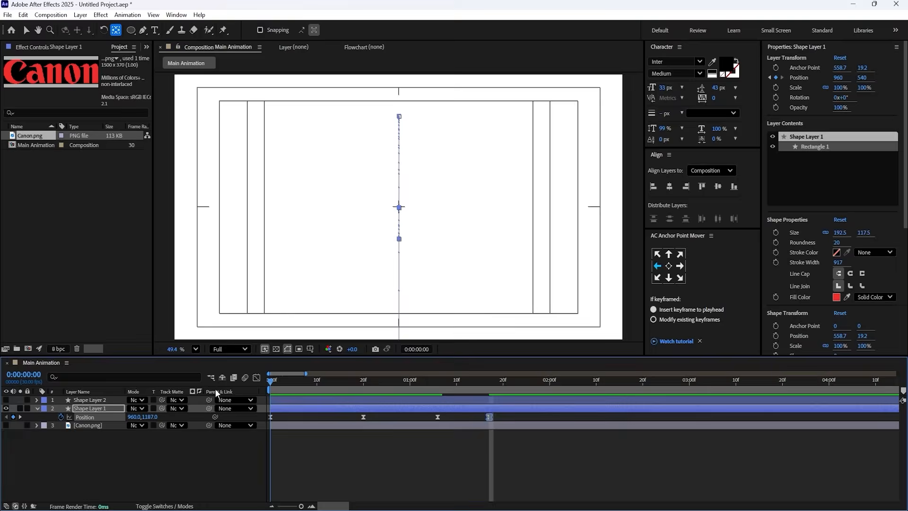
key("space")
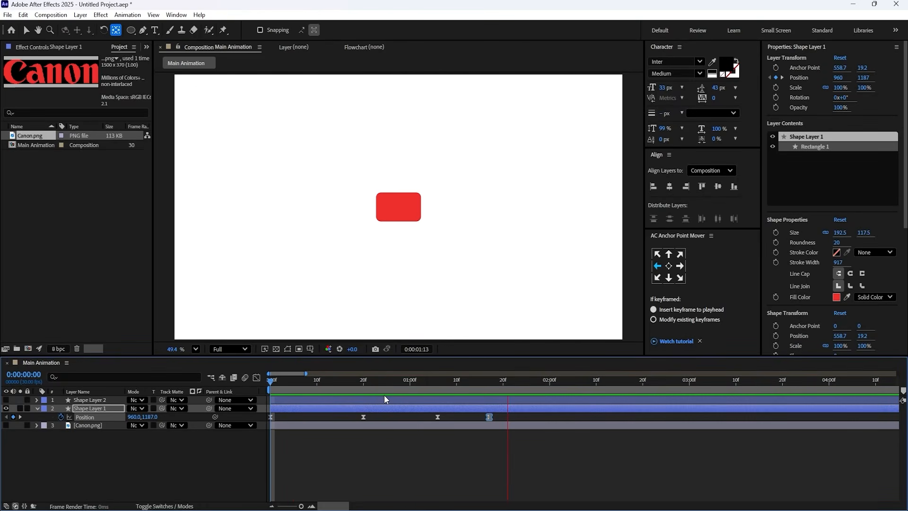
key("space")
Step: Animate the rectangle's Rotation from 0° at frame 0 to 2 full revolutions at 0:00:01:17, and preview the spin
key("r")
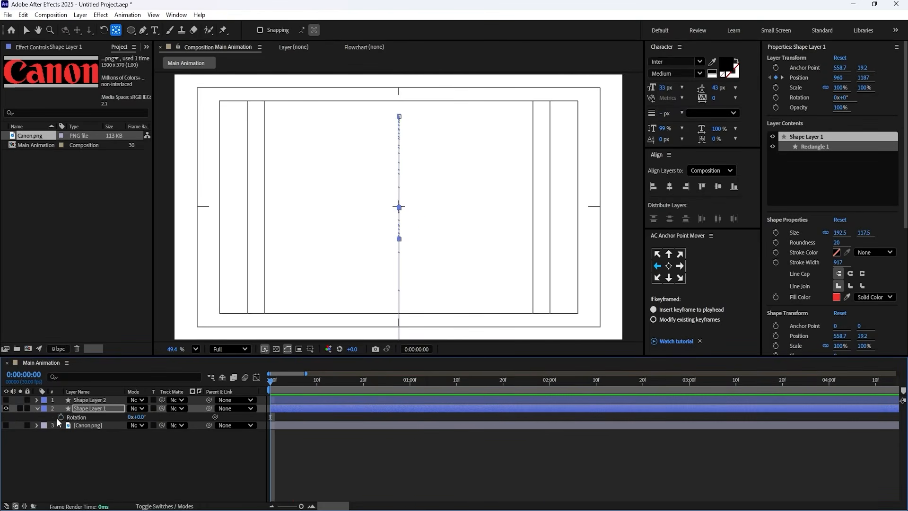
left_click(61, 418)
key("shift+p")
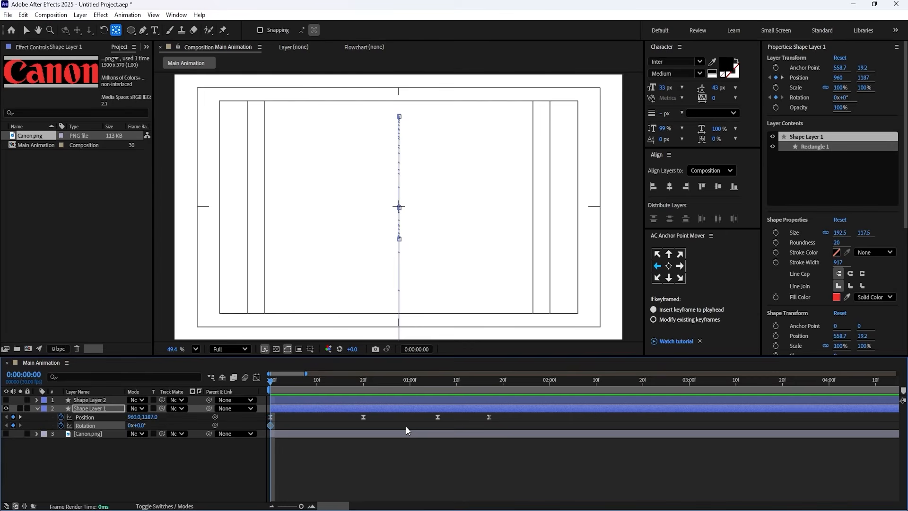
left_click(387, 382)
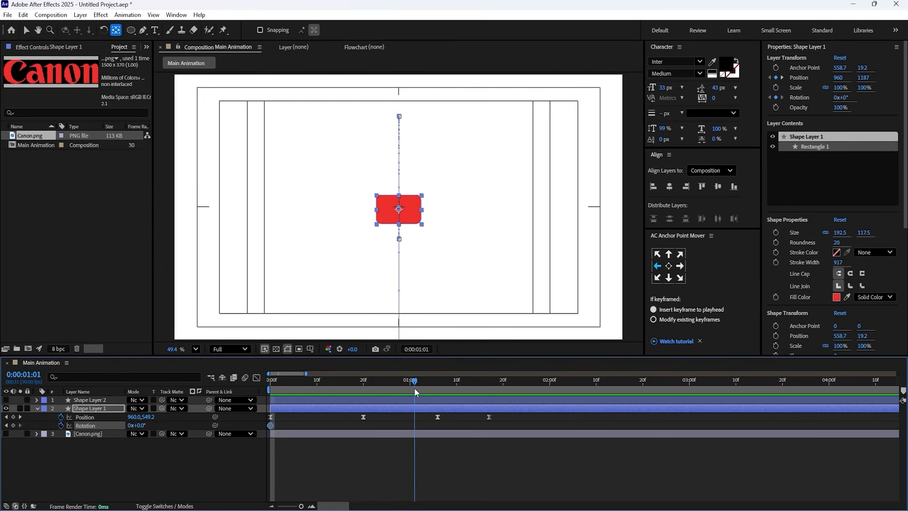
left_click_drag(415, 387, 491, 398)
left_click(130, 425)
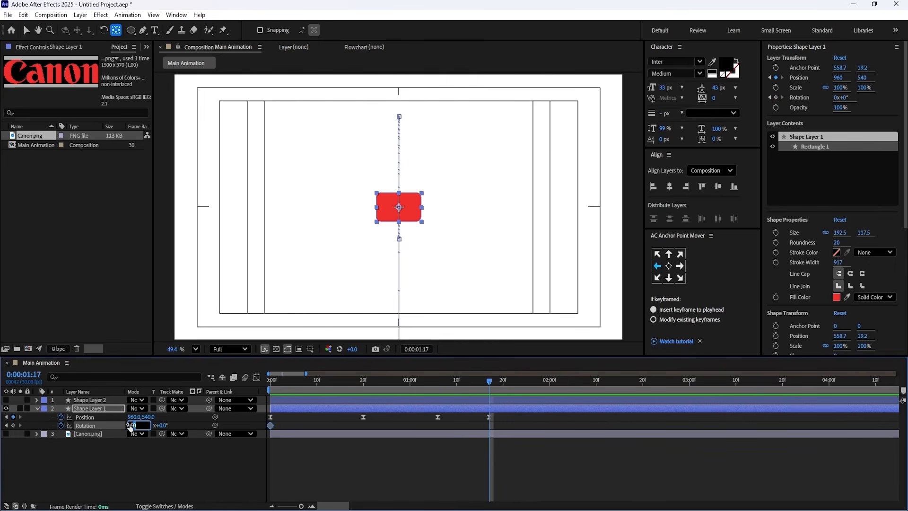
type("2")
key("Return")
left_click_drag(313, 385, 216, 401)
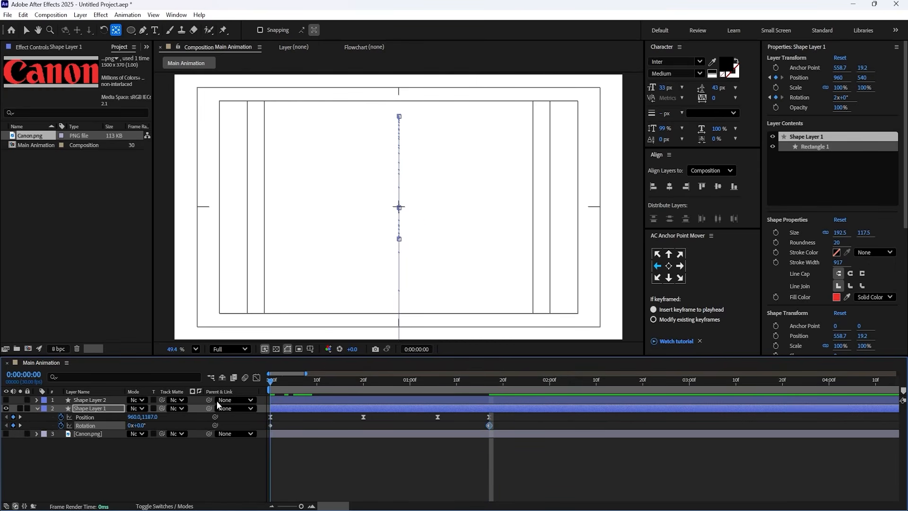
key("space")
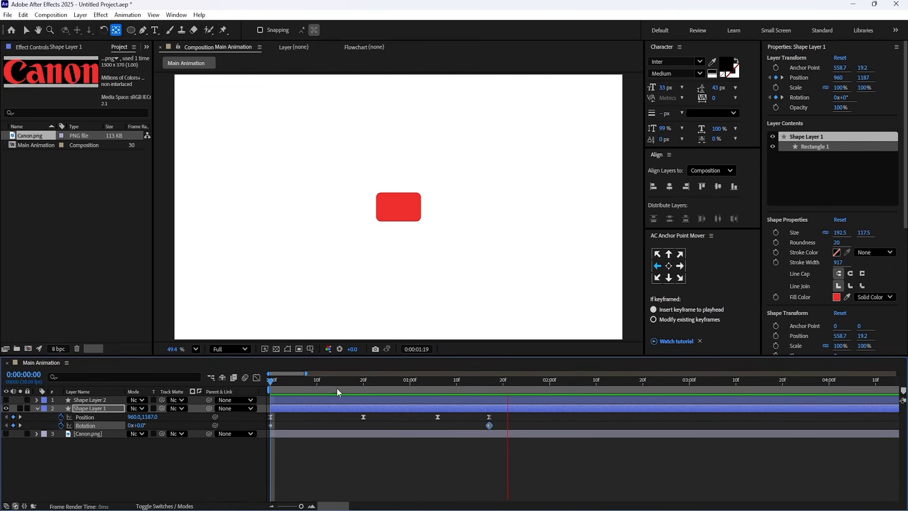
key("space")
Step: Move the last Rotation keyframe to 0:00:01:06, apply Easy Ease to both Rotation keyframes, and preview the animation
left_click_drag(409, 391, 436, 396)
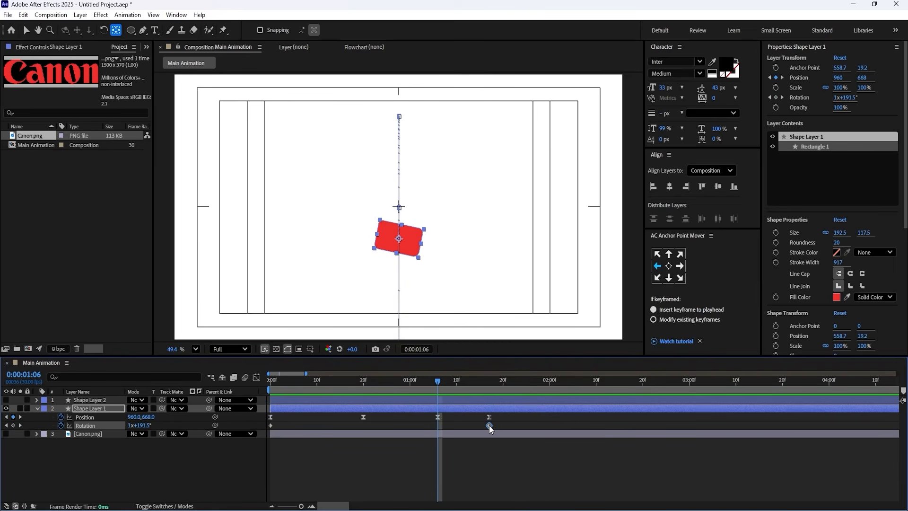
left_click_drag(489, 425, 266, 442)
key("F9")
key("Home")
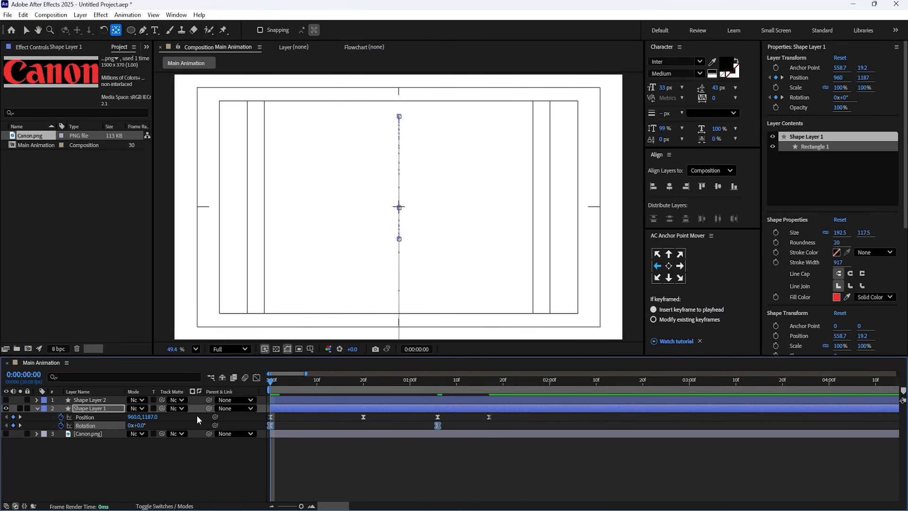
key("space")
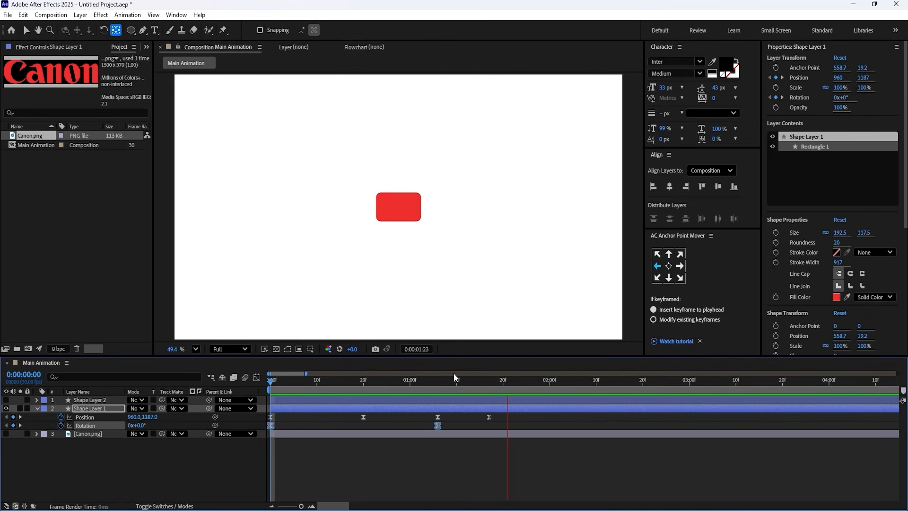
key("space")
key("Home")
key("space")
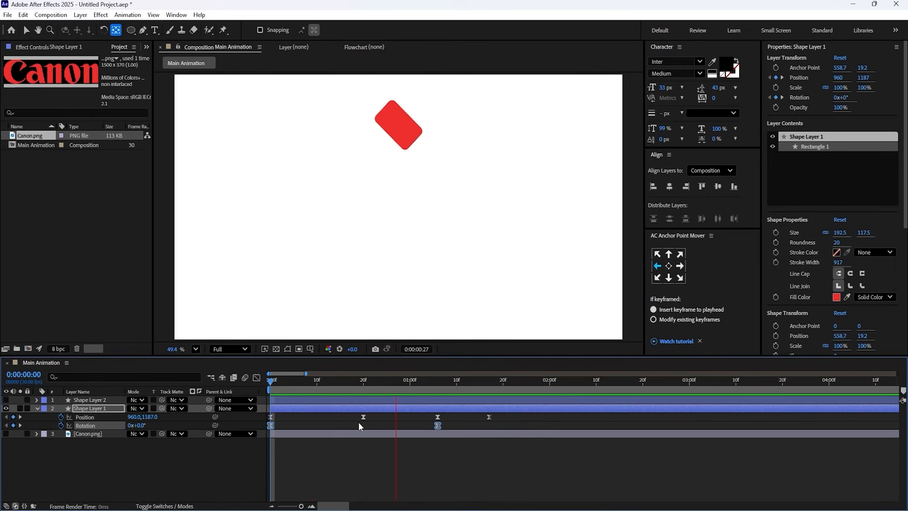
key("space")
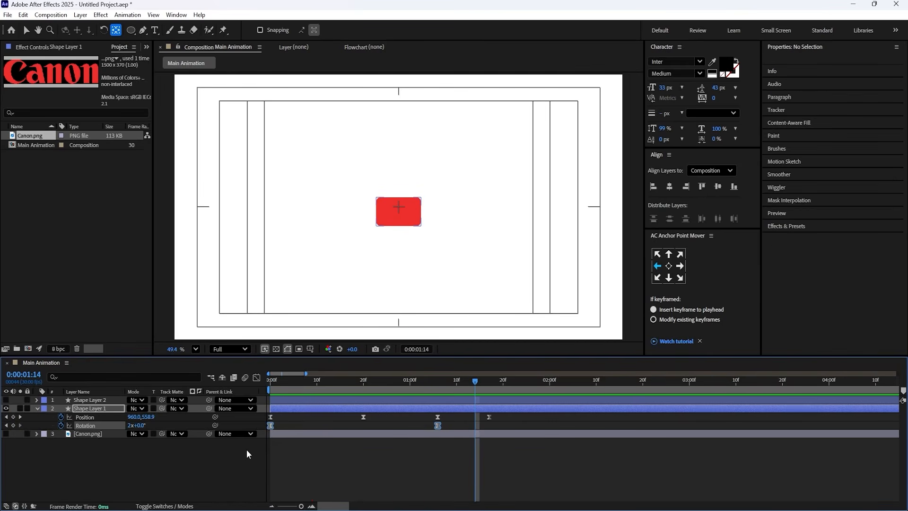
Step: Reshape the rectangle's Rotation speed graph into a sharp central peak between frame 0 and 0:00:01:06, and preview the spin
left_click(257, 377)
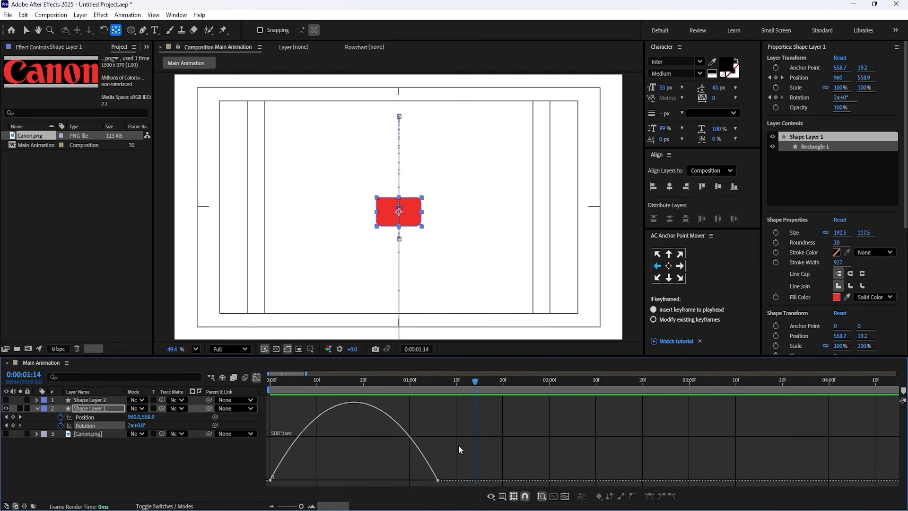
left_click_drag(458, 446, 189, 510)
left_click_drag(410, 477, 377, 478)
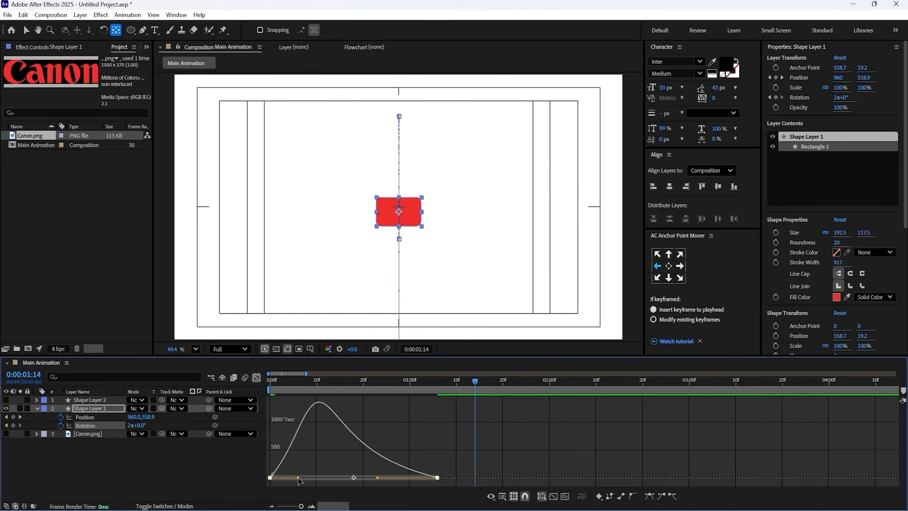
left_click_drag(299, 478, 324, 476)
key("Home")
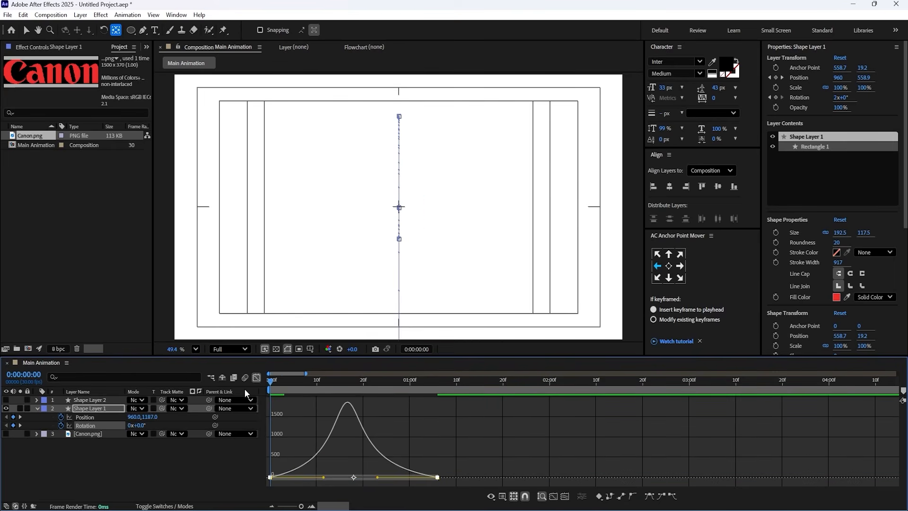
left_click(256, 377)
key("space")
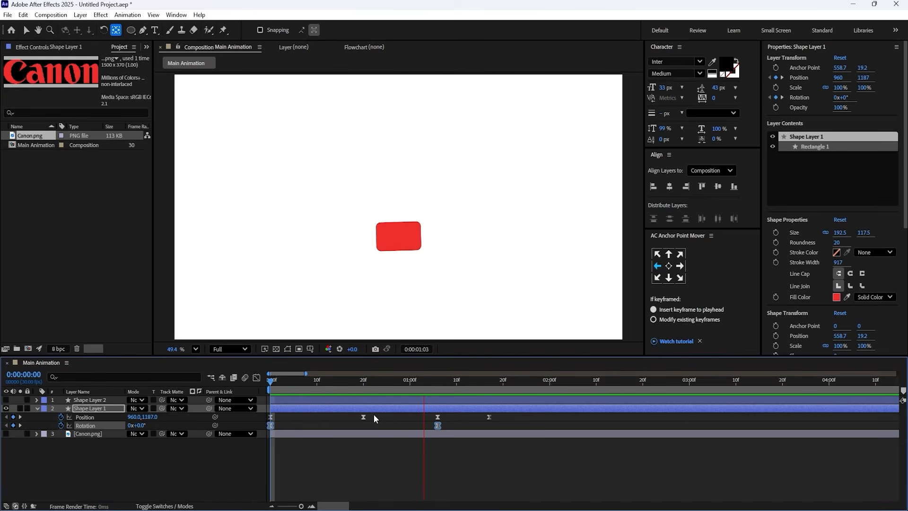
Step: Set the rectangle's Rotation at 0:00:01:06 to 1 full revolution and preview the animation from the start
key("apostrophe")
left_click(446, 455)
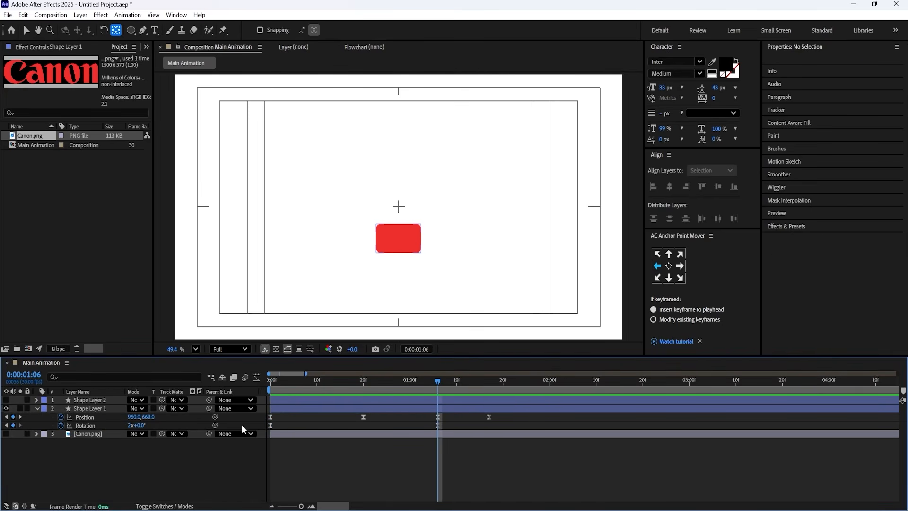
left_click(129, 425)
type("1")
key("Return")
left_click_drag(291, 381, 223, 395)
key("space")
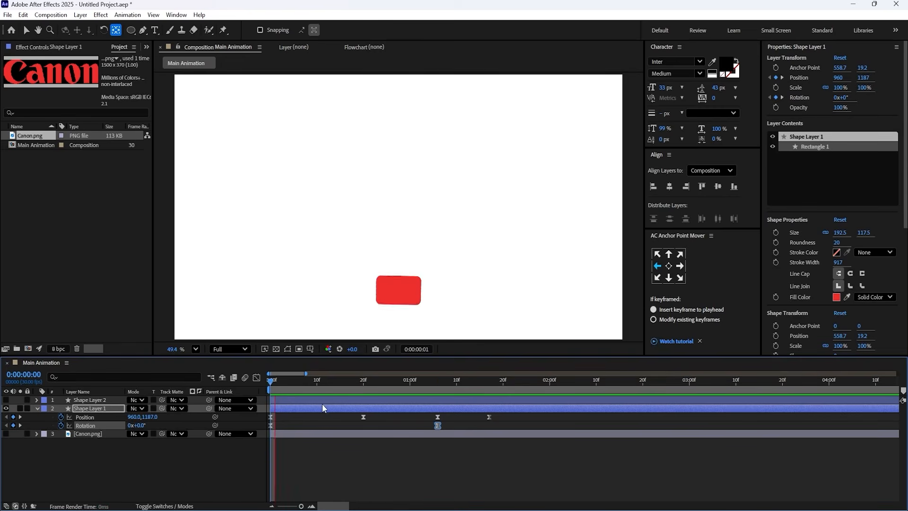
Step: Make the half-circle layer, Shape Layer 2, visible and trim its start to 0:00:01:01
left_click_drag(346, 393, 415, 383)
key("space")
left_click(445, 417)
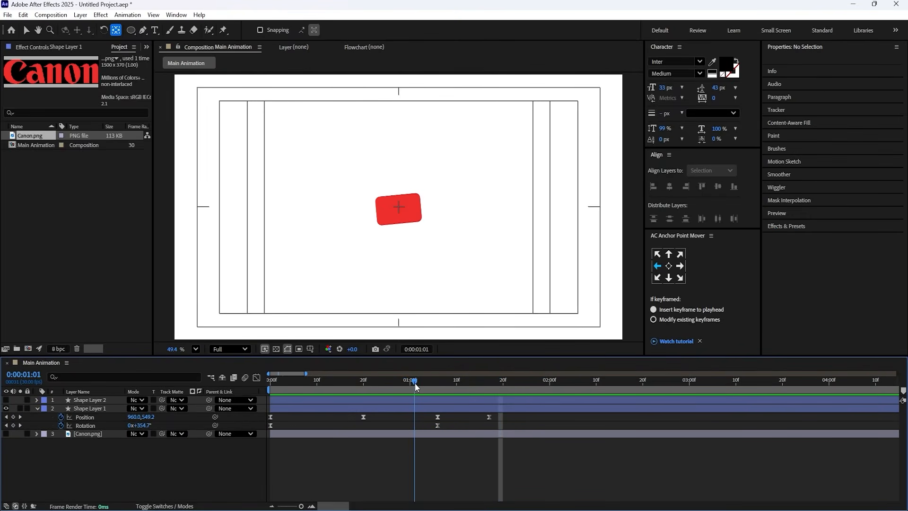
left_click(6, 408)
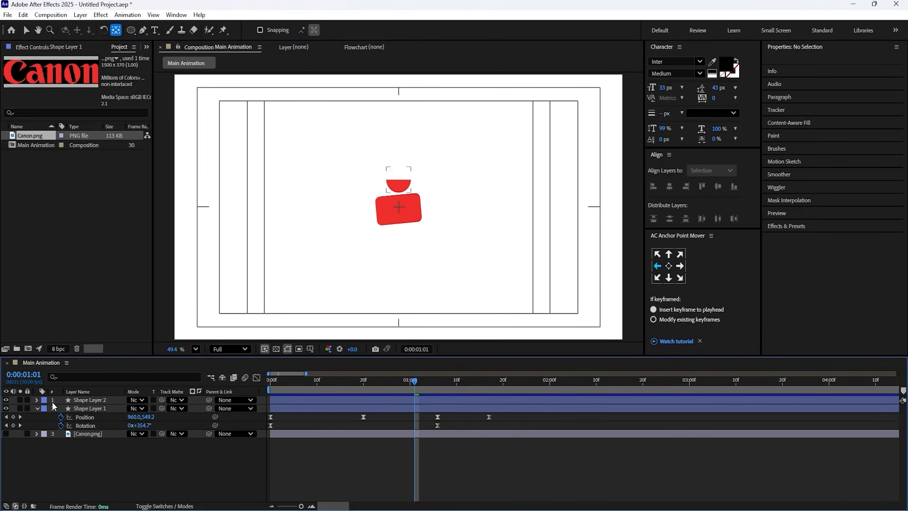
left_click(79, 400)
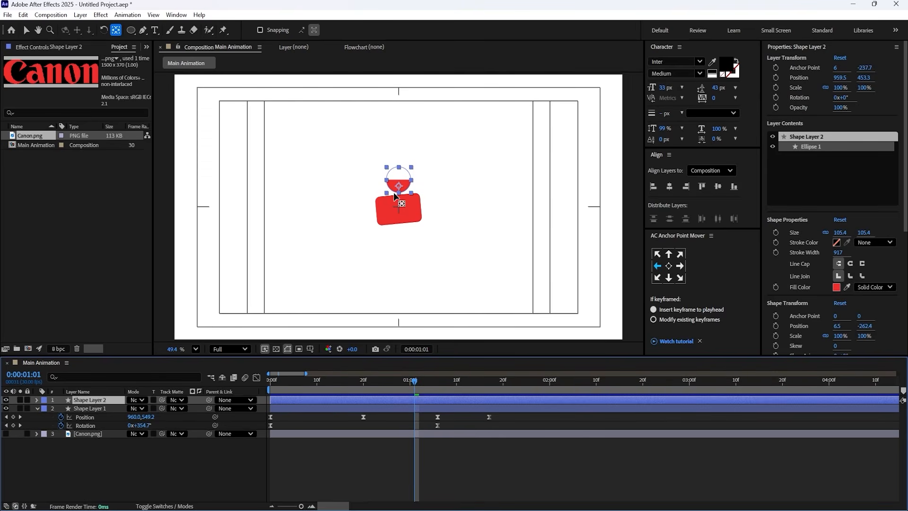
key("alt+bracketleft")
key("minus")
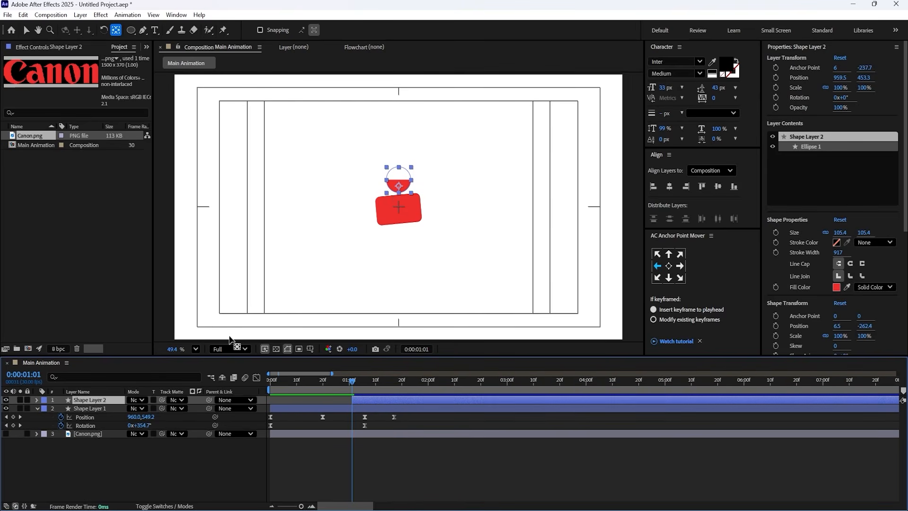
Step: Keyframe Shape Layer 2's Position at its resting spot at 0:00:01:01 and 0:00:02:00, and raised near the frame's upper edge at 0:00:01:16
key("p")
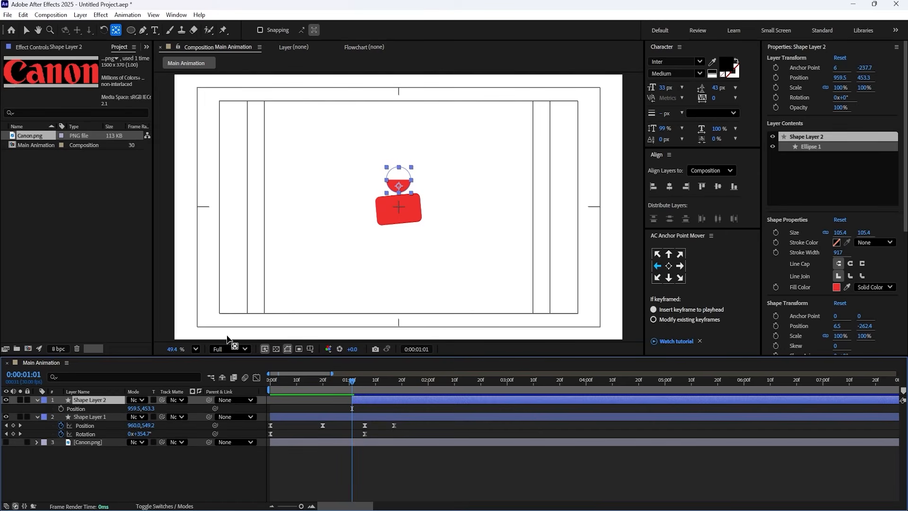
left_click(61, 409)
left_click(398, 385)
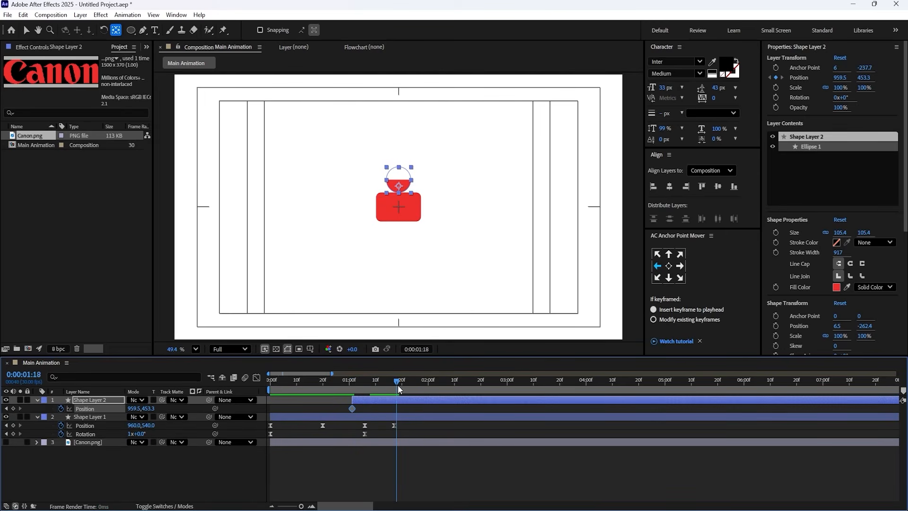
left_click_drag(398, 385, 428, 386)
left_click(13, 409)
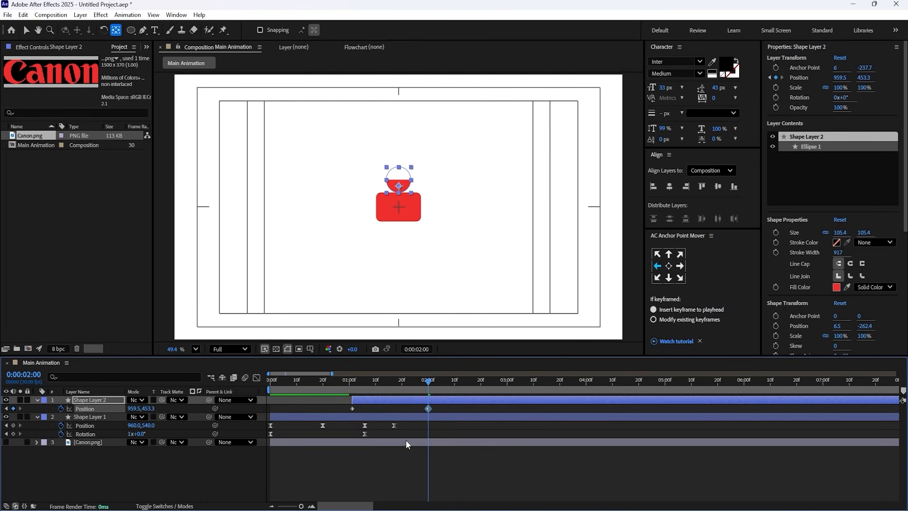
left_click_drag(396, 379, 391, 380)
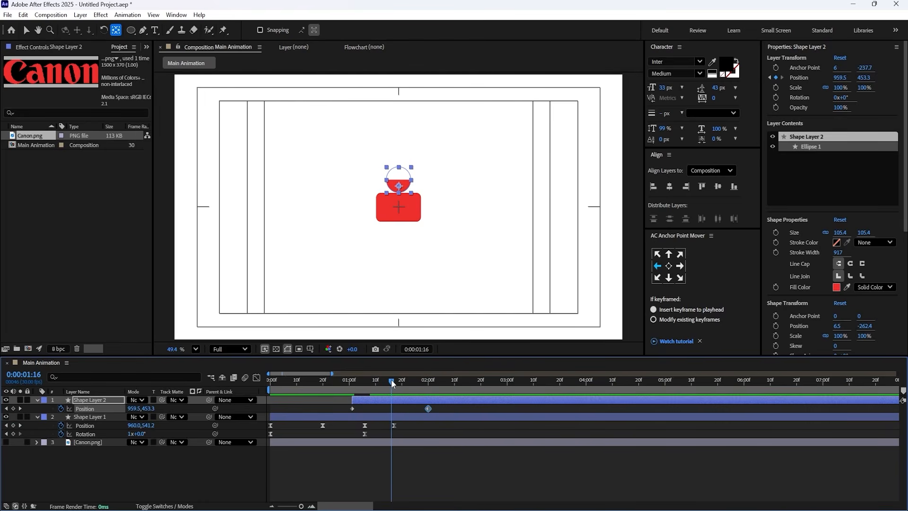
left_click_drag(149, 409, 46, 356)
key("j")
key("j")
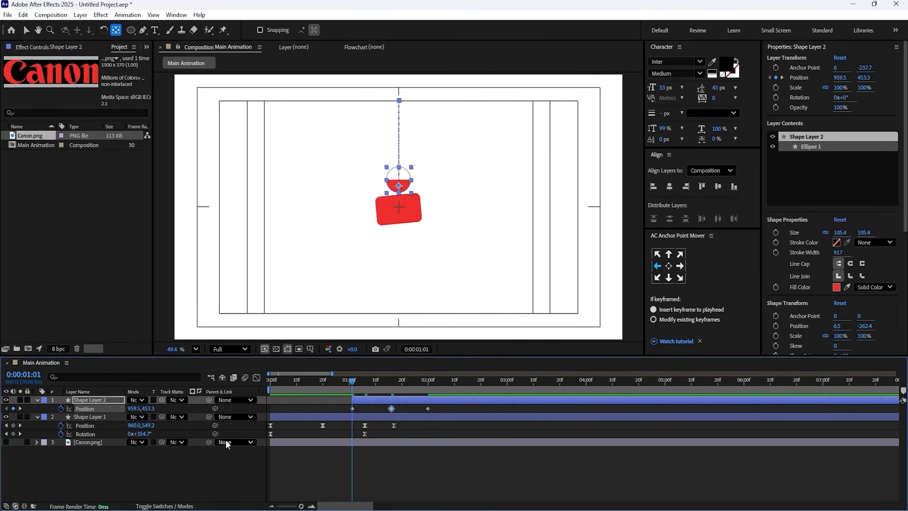
Step: Apply Easy Ease to Shape Layer 2's Position keyframes, shape the speed graph with a fast launch and landing and a slow apex, and preview
left_click(90, 409)
key("F9")
left_click(258, 378)
key("equal")
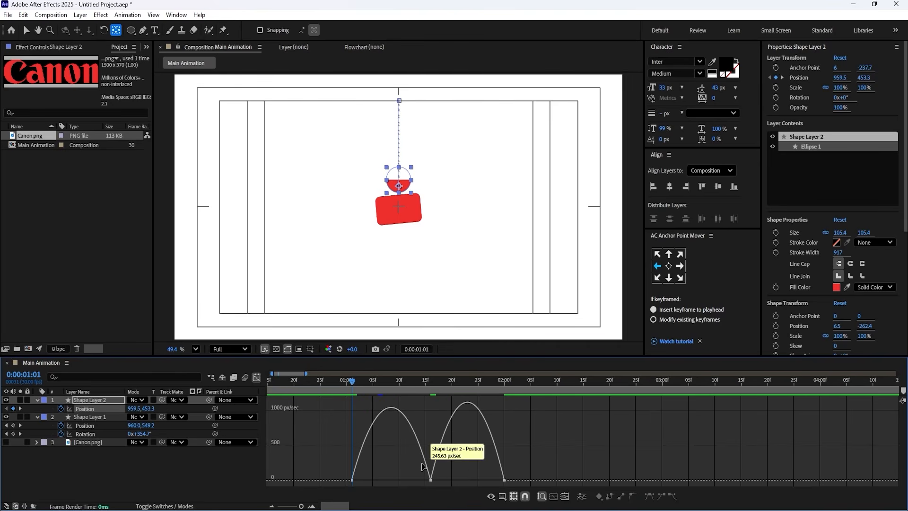
left_click_drag(398, 458, 467, 480)
left_click_drag(331, 422, 358, 482)
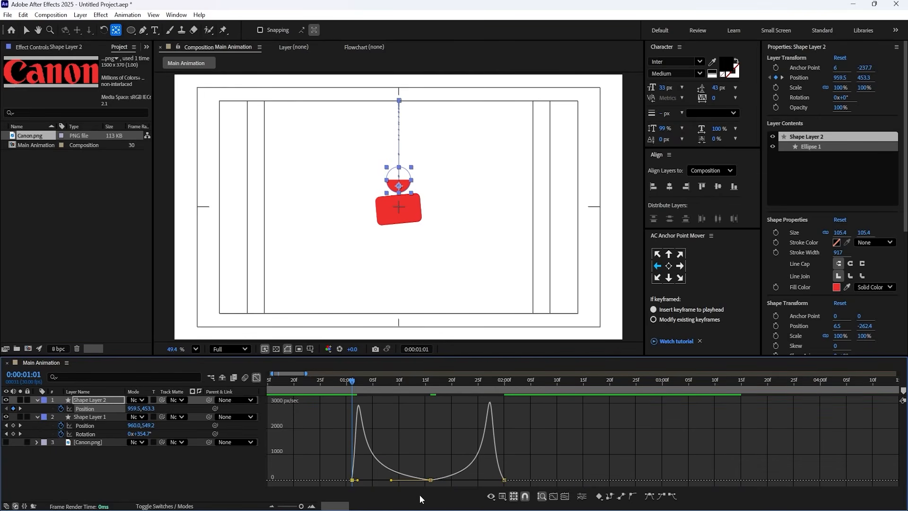
left_click_drag(528, 456, 502, 481)
left_click(256, 378)
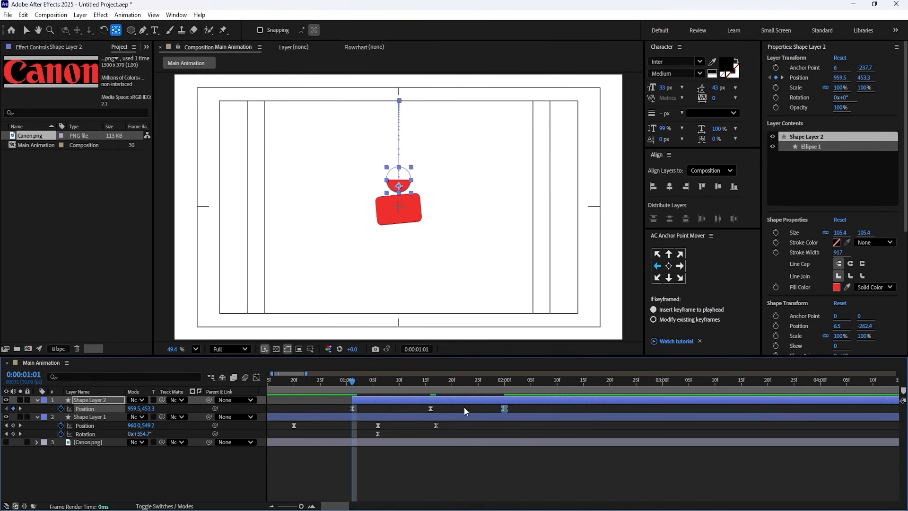
key("space")
key("space")
Step: Animate Shape Layer 2's Rotation from 0° at 0:00:01:01 to 1 full revolution at 0:00:02:00
left_click_drag(378, 388, 353, 382)
key("r")
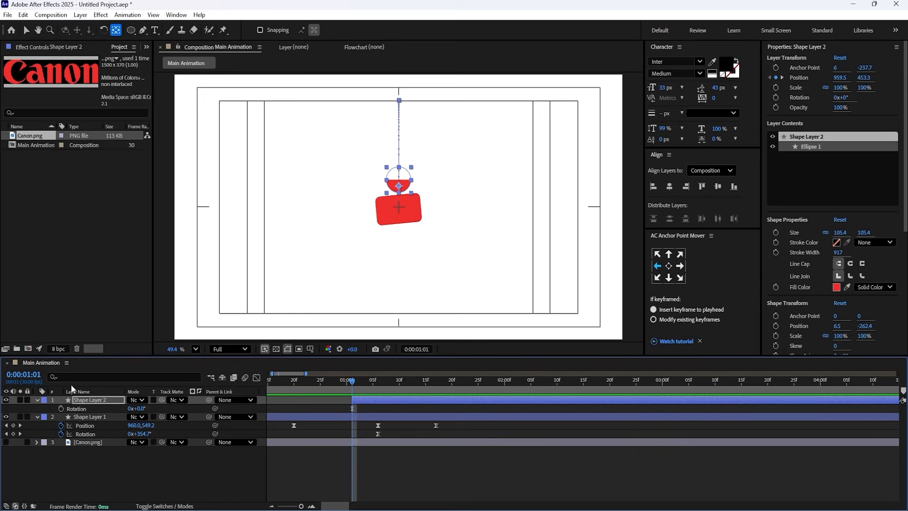
left_click(61, 408)
key("shift+p")
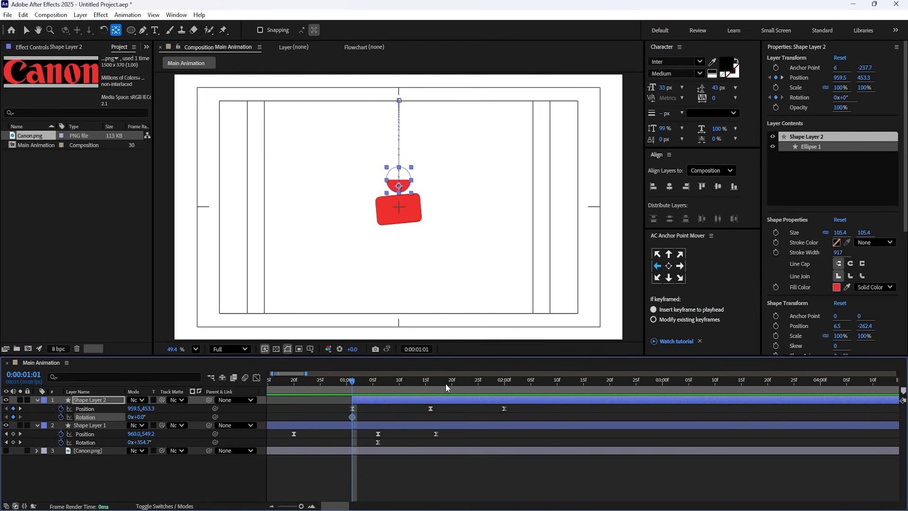
left_click_drag(446, 384, 505, 386)
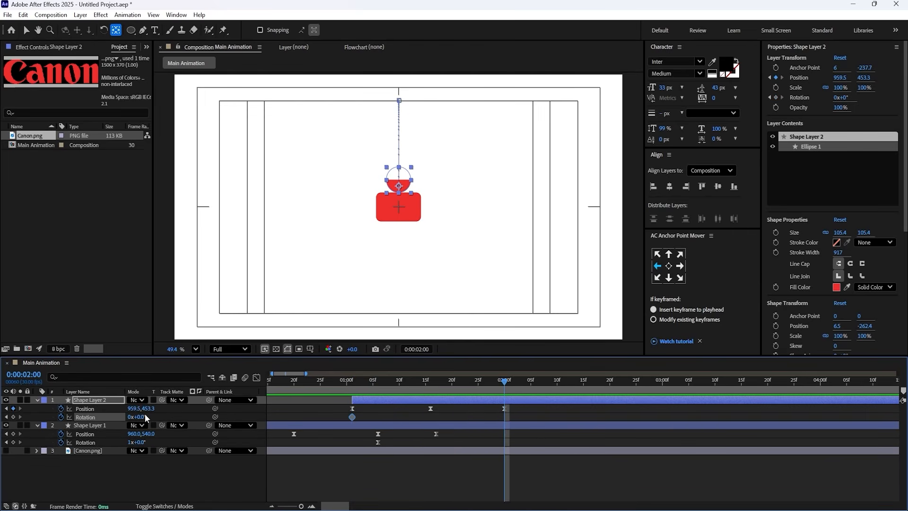
left_click(130, 417)
type("1")
key("Return")
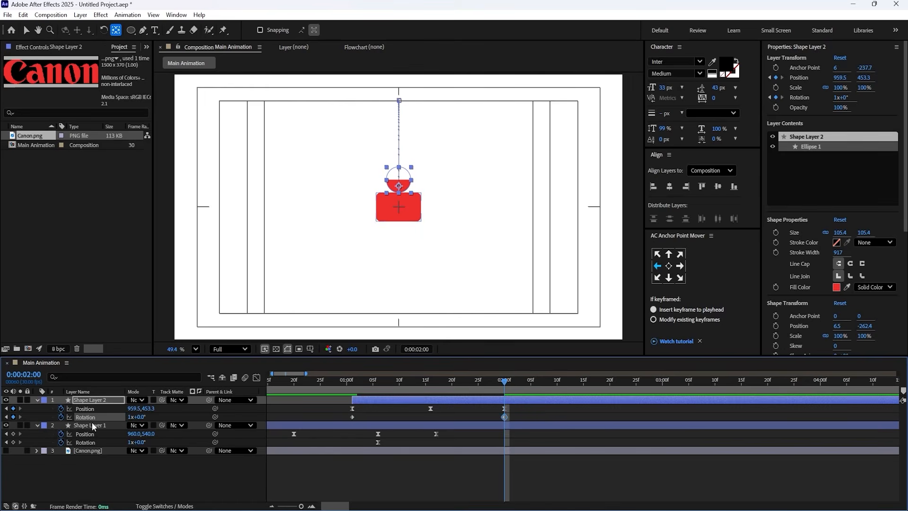
Step: Apply Easy Ease to Shape Layer 2's Rotation keyframes, sharpen the central speed peak in the graph, and preview from the start
key("F9")
left_click(256, 377)
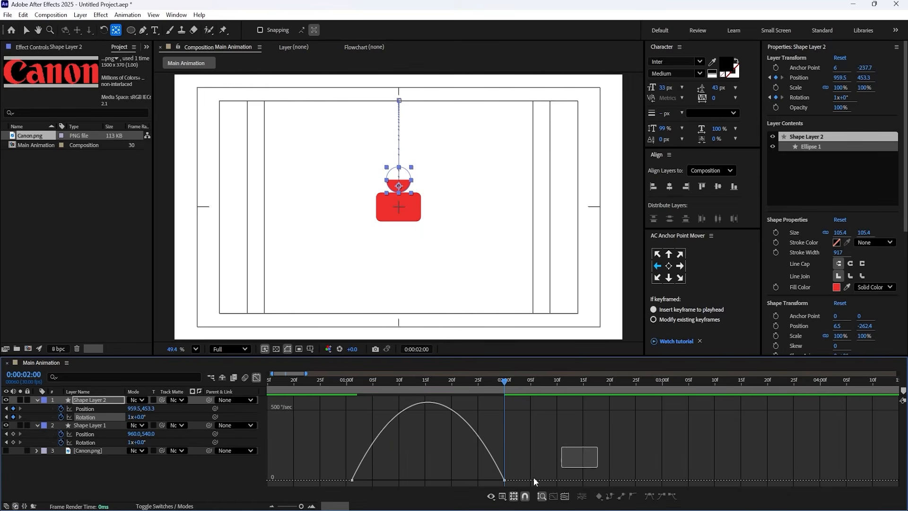
left_click_drag(479, 477, 447, 477)
left_click_drag(377, 477, 402, 477)
left_click(257, 377)
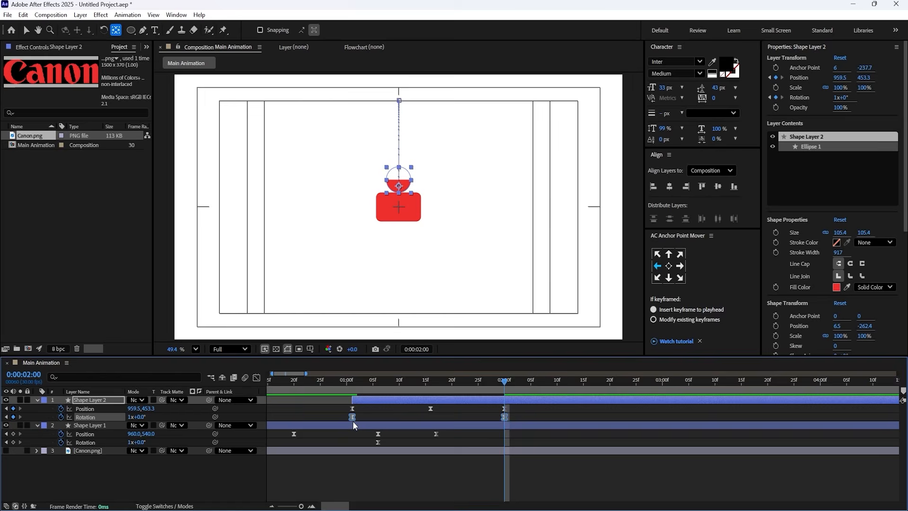
scroll(353, 421, "down", 3)
left_click(271, 384)
key("space")
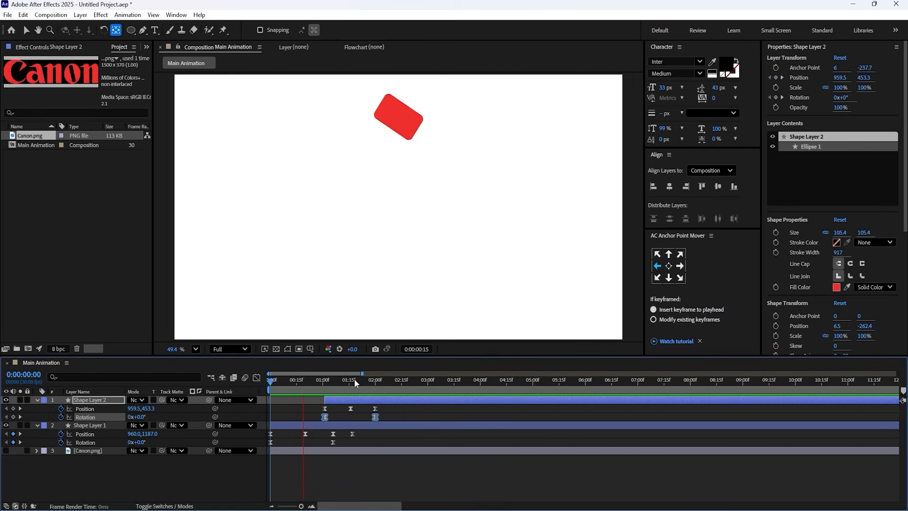
Step: Move Shape Layer 2 earlier so its last keyframes align with the rectangle's final Position keyframe at 0:00:01:17, and preview the timing
mouse_move(355, 379)
left_mouse_down()
mouse_move(336, 382)
mouse_move(333, 399)
mouse_move(352, 399)
mouse_move(333, 400)
left_mouse_up()
key("ctrl+z")
key("v")
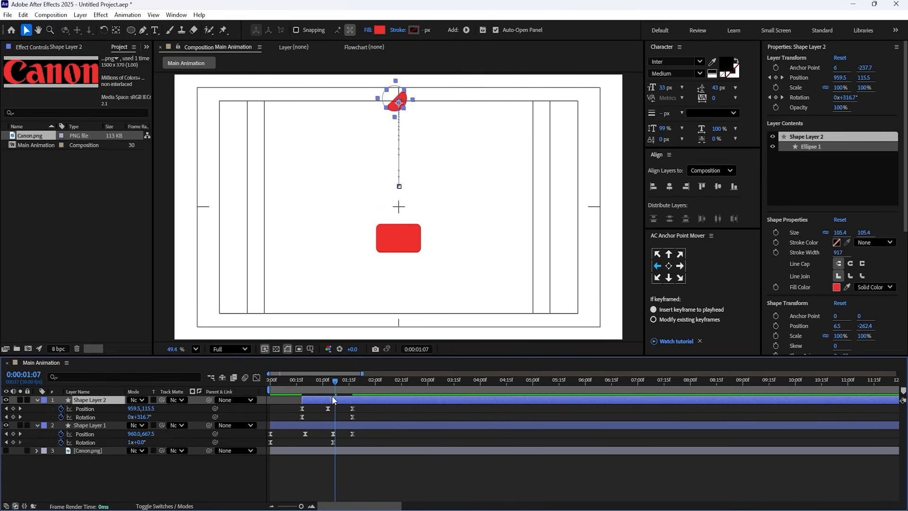
key("space")
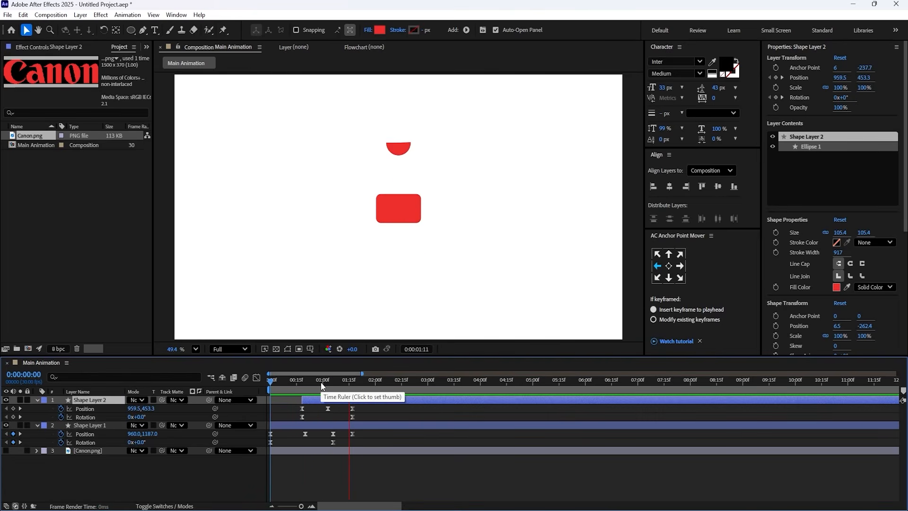
Step: Compress all of Shape Layer 2's Position and Rotation keyframes to run from 0:00:00:29 to 0:00:01:17, and preview the jump
left_click_drag(351, 382, 356, 420)
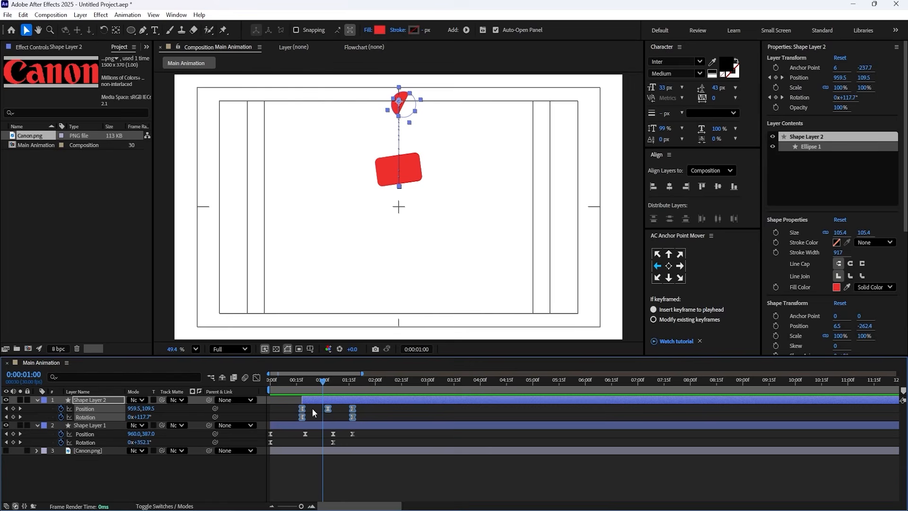
left_click_drag(301, 410, 322, 408)
key("space")
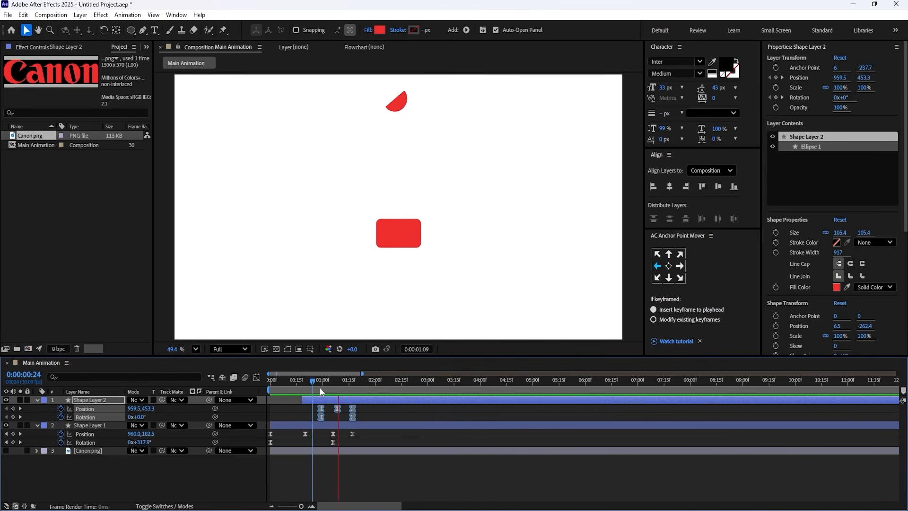
key("space")
left_click_drag(363, 382, 268, 382)
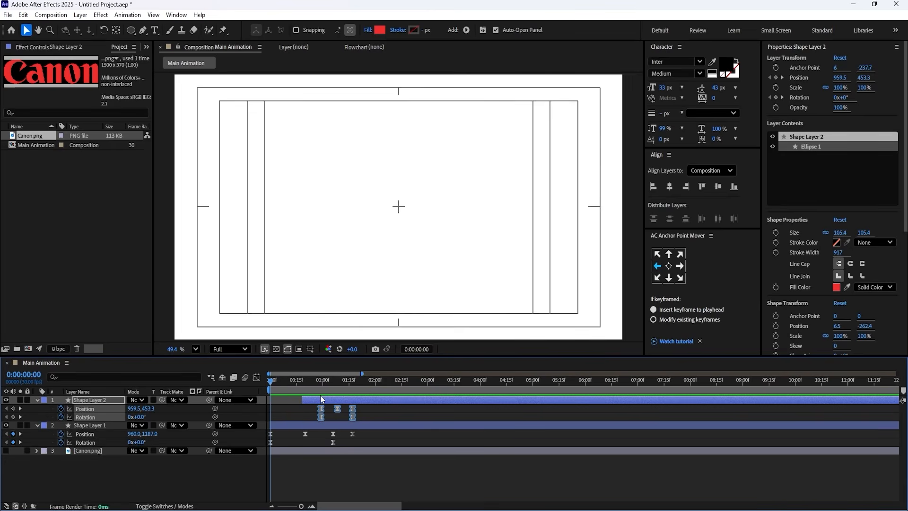
key("space")
Step: Trim Shape Layer 2's start to its first keyframes at 0:00:00:29 and preview the animation from the beginning
key("space")
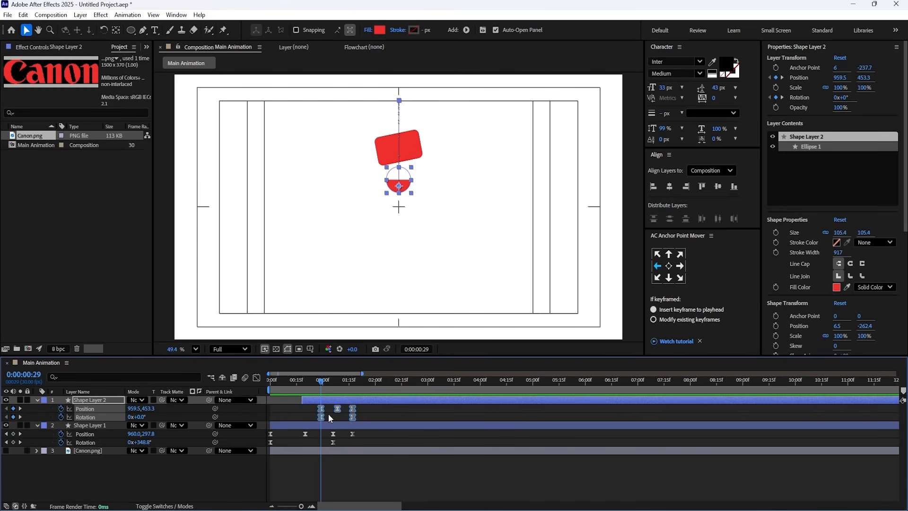
left_click(328, 413)
left_click(326, 402)
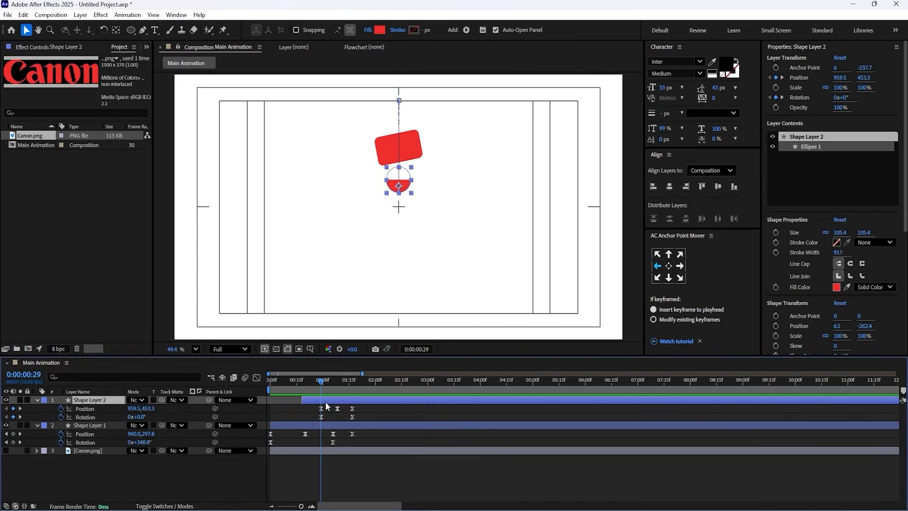
key("alt+bracketleft")
key("Home")
key("space")
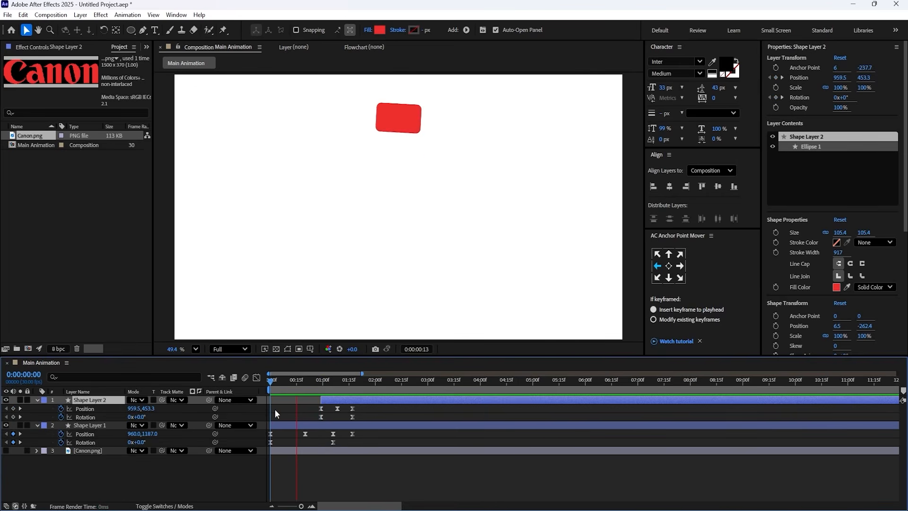
key("space")
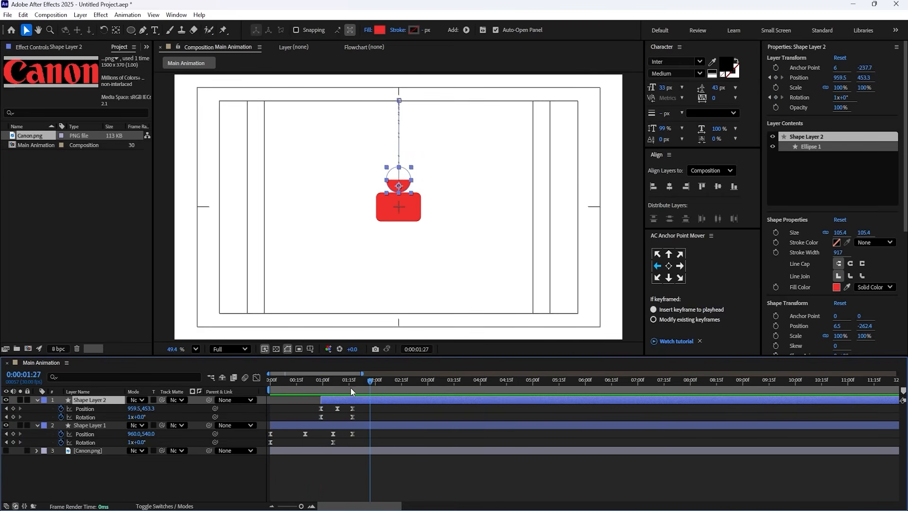
Step: Stretch Shape Layer 2's Position and Rotation keyframes so the last ones fall at about 0:00:01:23
left_click(350, 384)
mouse_move(357, 407)
left_mouse_down()
mouse_move(316, 419)
mouse_move(364, 409)
left_mouse_up()
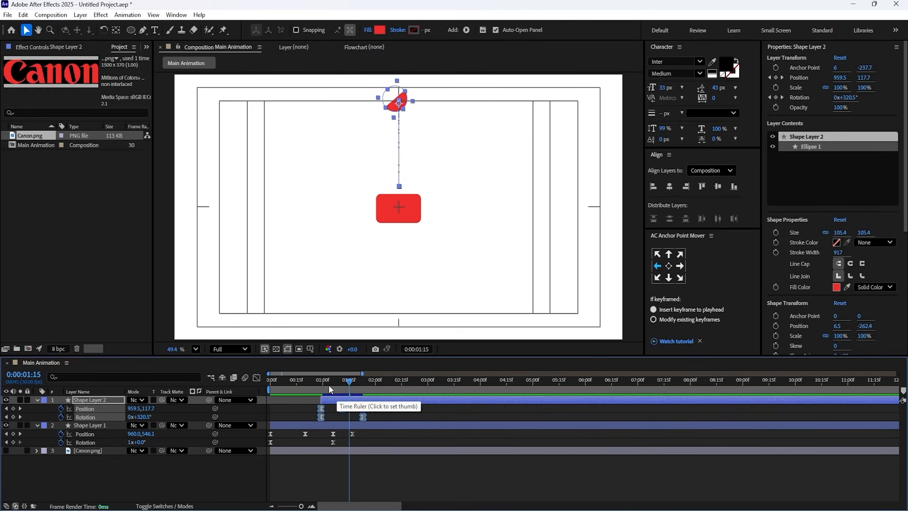
Step: Move Shape Layer 1's last Position keyframe to 0:00:01:23 so it aligns with Shape Layer 2's final keyframes, and preview the animation
left_click(328, 385)
key("space")
key("space")
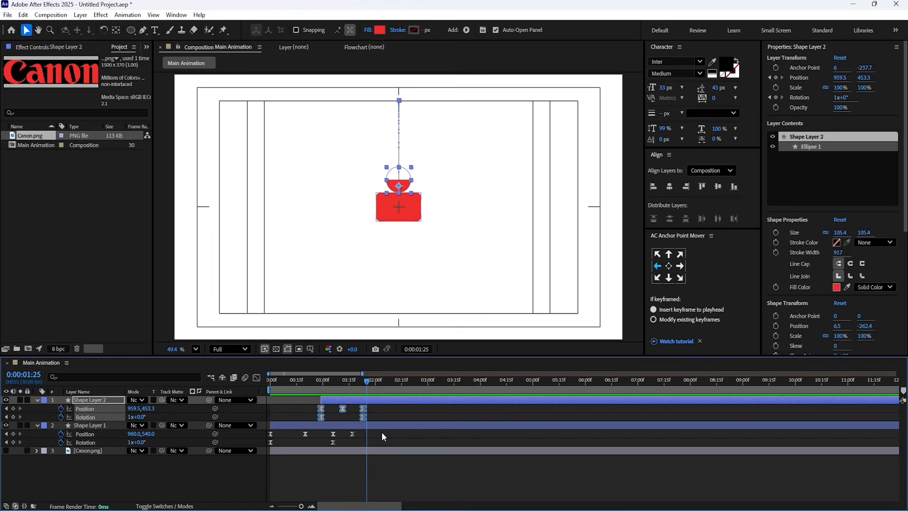
left_click(373, 416)
key("j")
left_click(353, 433)
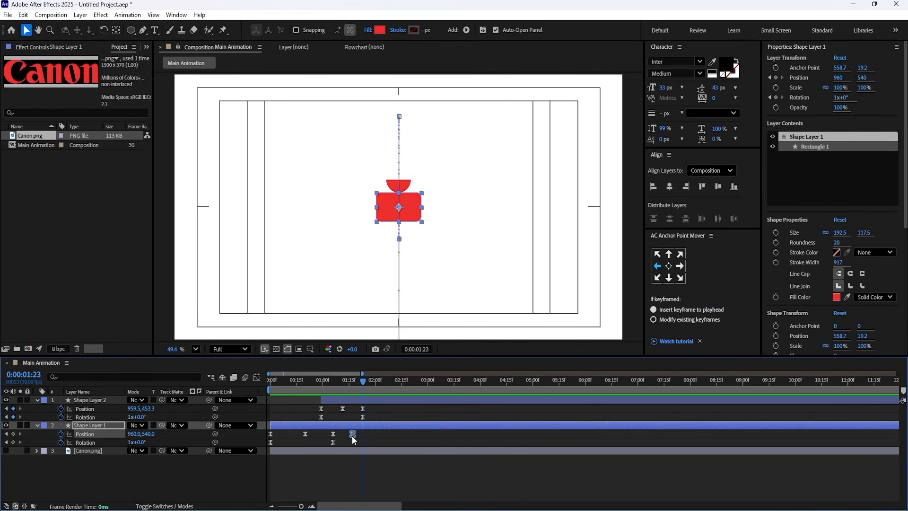
left_click_drag(352, 436, 363, 435)
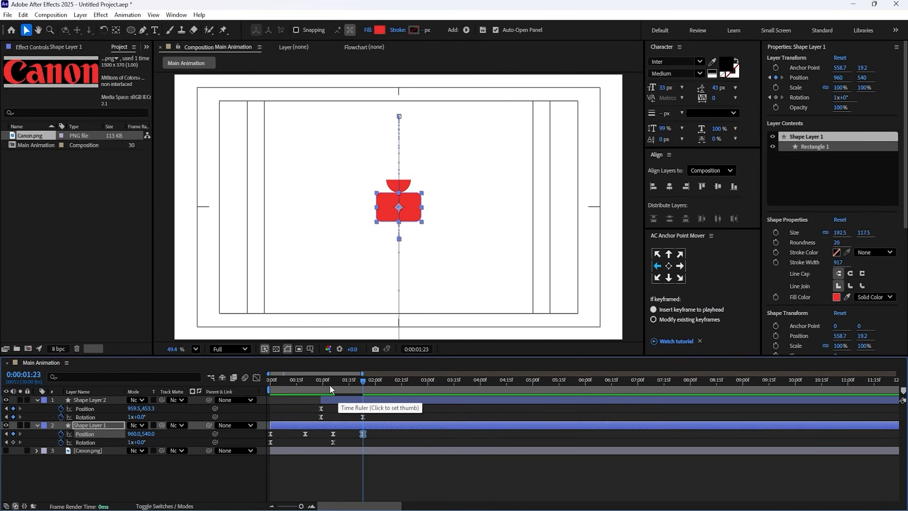
key("Home")
key("space")
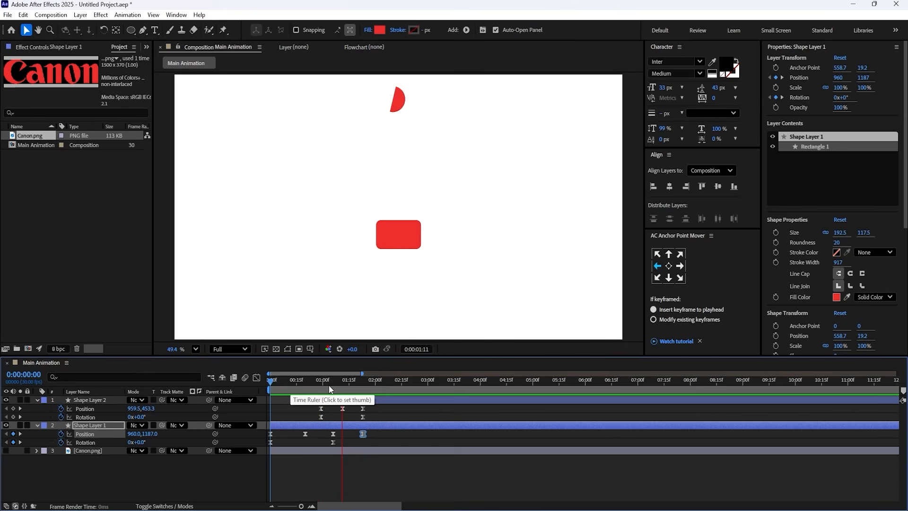
key("space")
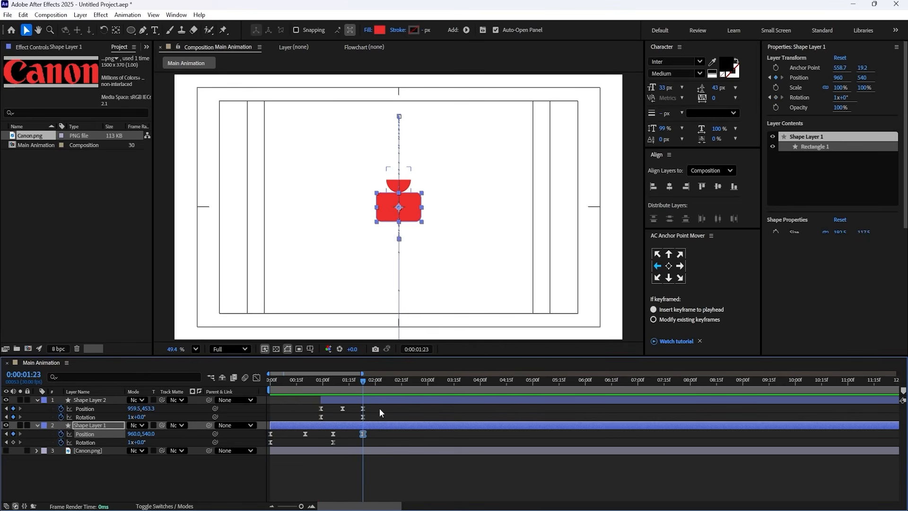
Step: Add a null object, centre its anchor point, and align it horizontally and vertically to the middle of the composition
left_click(379, 407)
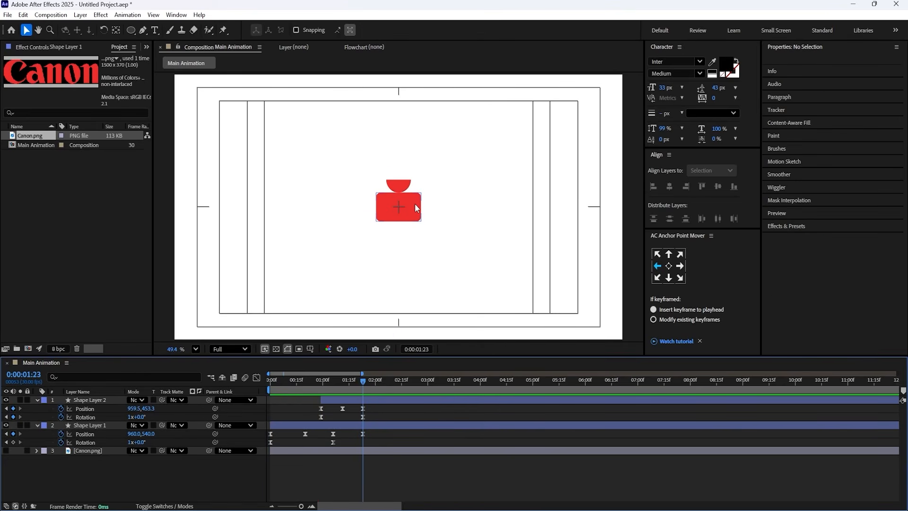
key("u")
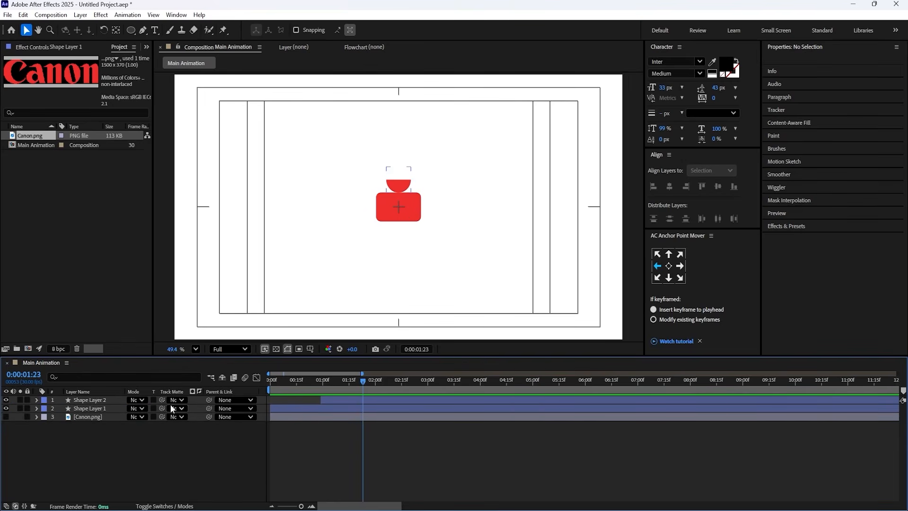
right_click(144, 444)
mouse_move(170, 322)
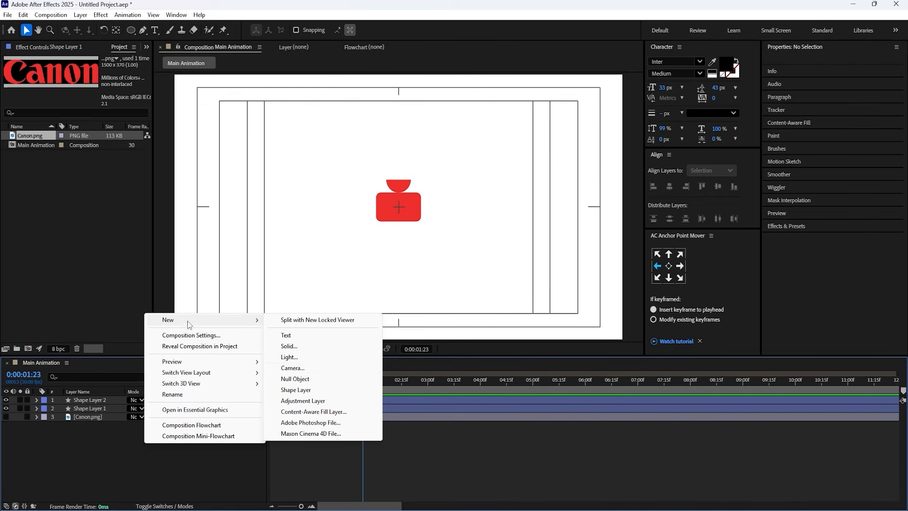
left_click(286, 381)
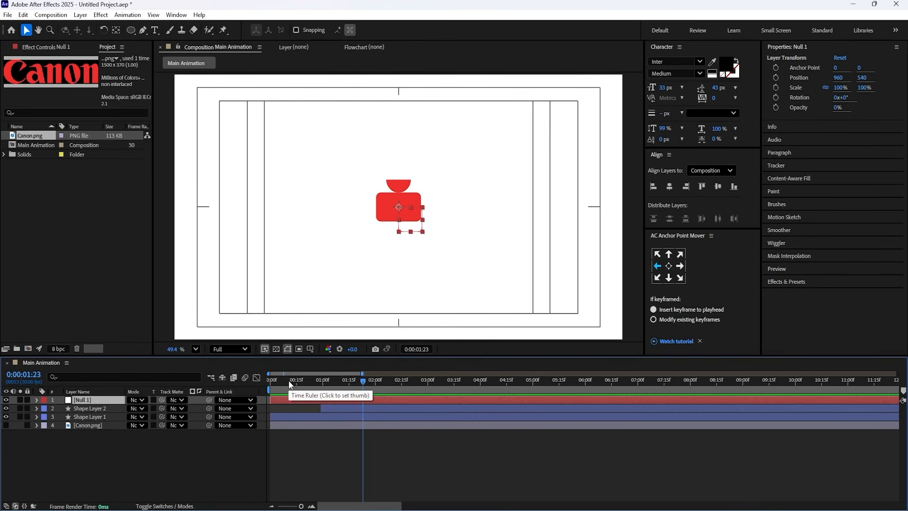
key("ctrl+alt+Home")
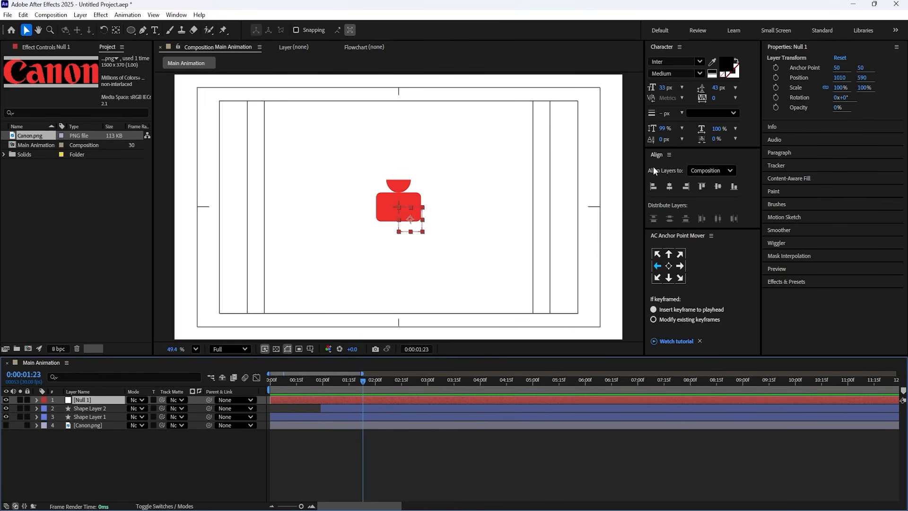
left_click(668, 188)
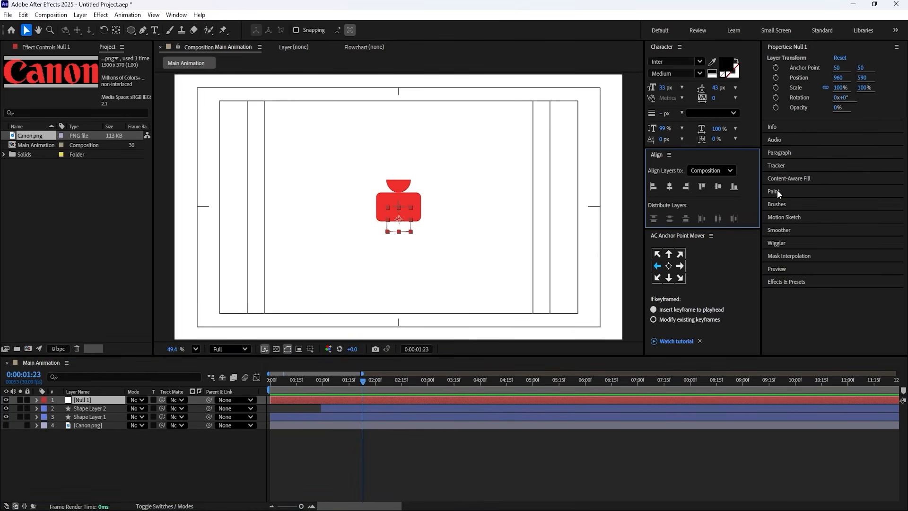
left_click(717, 187)
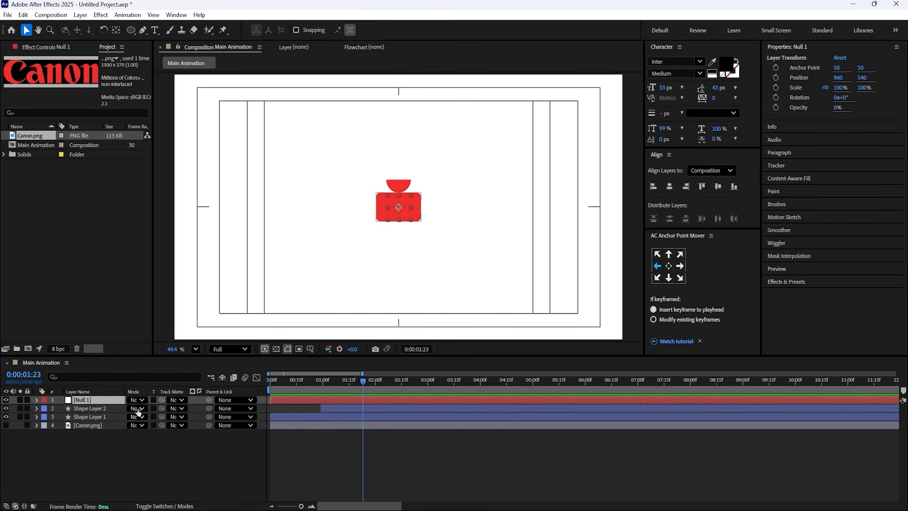
Step: Scale the null to 329% and parent Shape Layer 1 and Shape Layer 2 to it
key("s")
left_click_drag(143, 409, 224, 379)
left_click(166, 440)
left_click(90, 418)
left_click(89, 425, "shift")
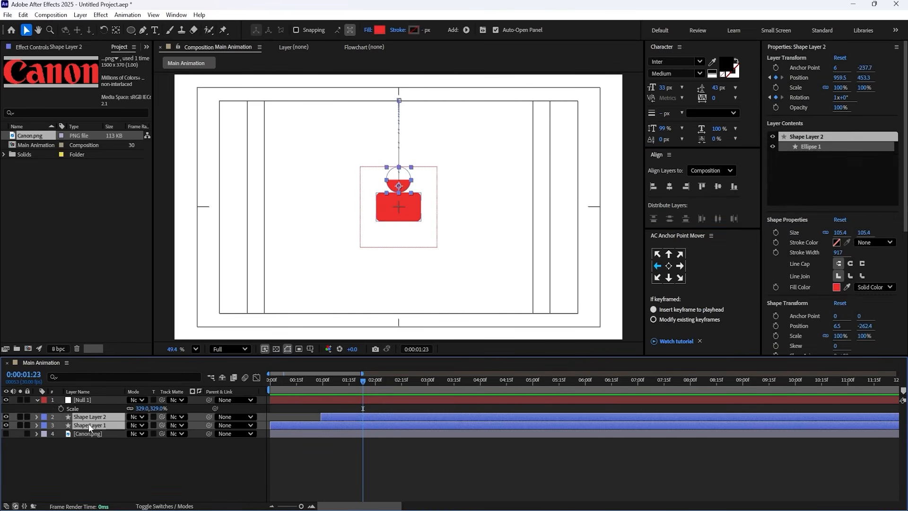
left_click_drag(209, 417, 92, 400)
Step: Set Position and Rotation keyframes on Null 1 at 0:00:01:23 and preview the animation up to that point
left_click(93, 401)
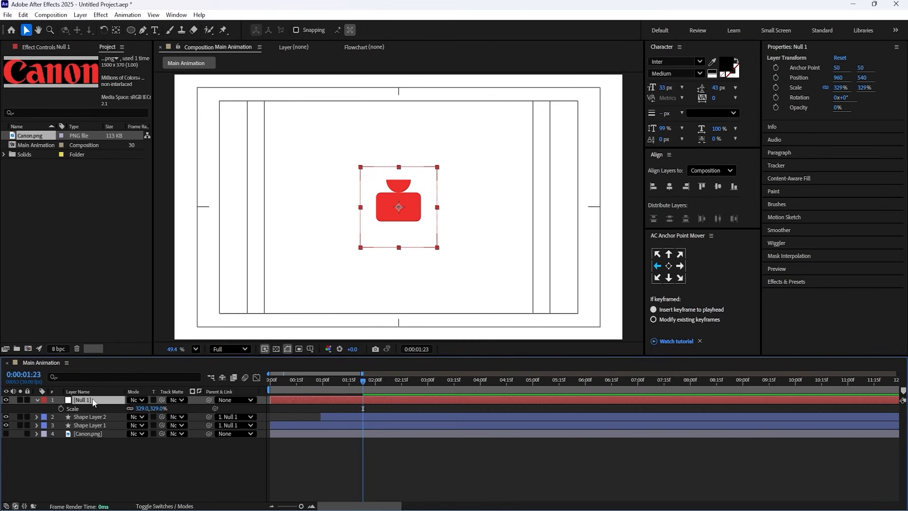
key("p")
left_click(60, 409)
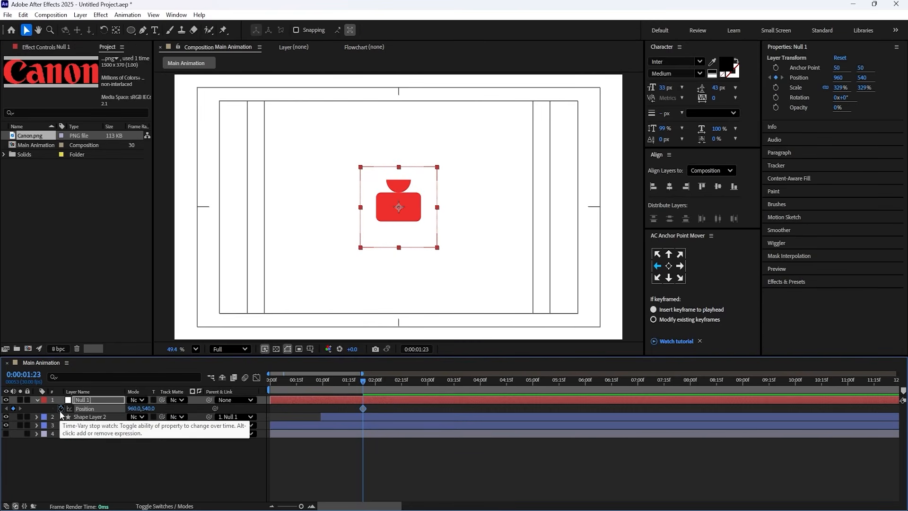
key("r")
left_click(61, 409)
key("u")
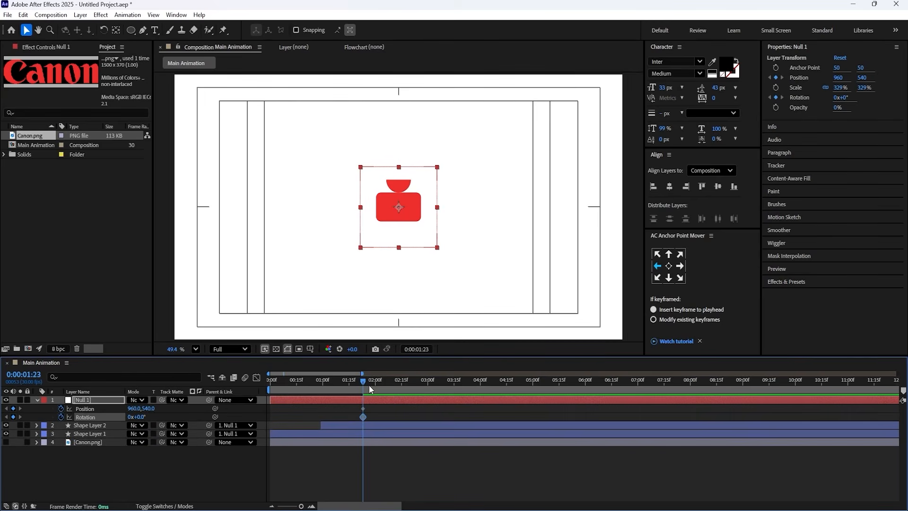
left_click_drag(333, 383, 308, 382)
key("space")
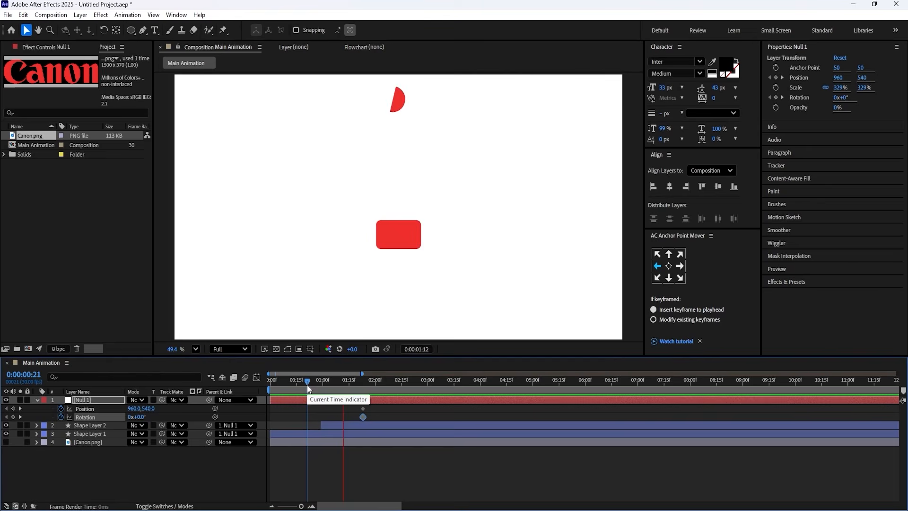
key("space")
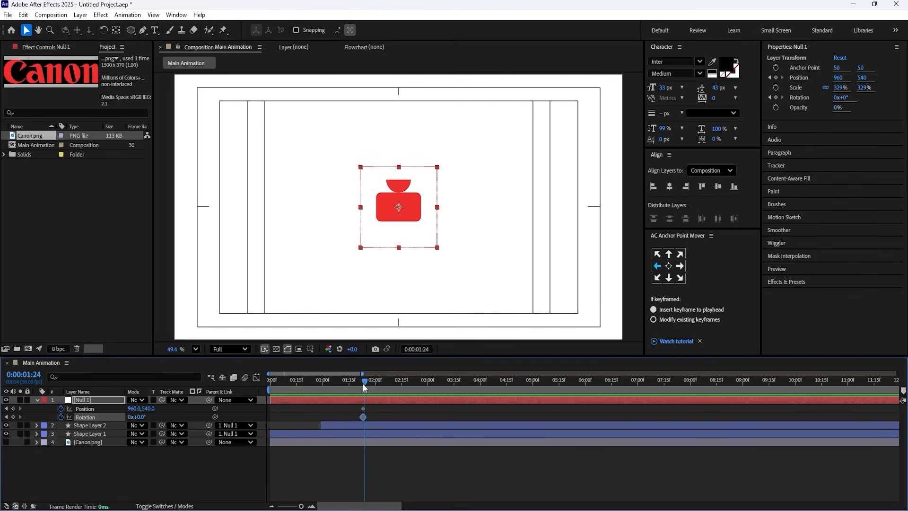
Step: Keyframe Null 1 at 0:00:02:25 with Position about 457.5, 369.8 and Rotation 127°, and apply Easy Ease to all its keyframes
left_click_drag(362, 383, 417, 388)
left_click(416, 399)
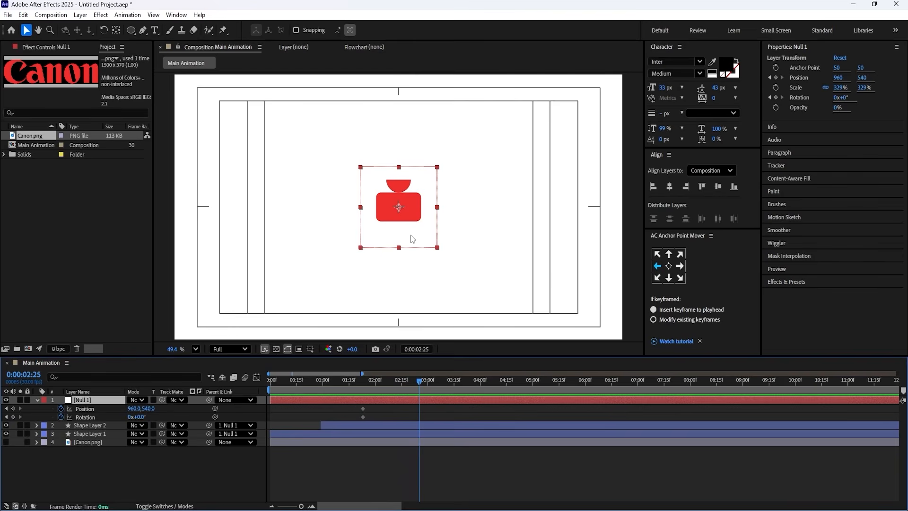
left_click_drag(411, 235, 309, 210)
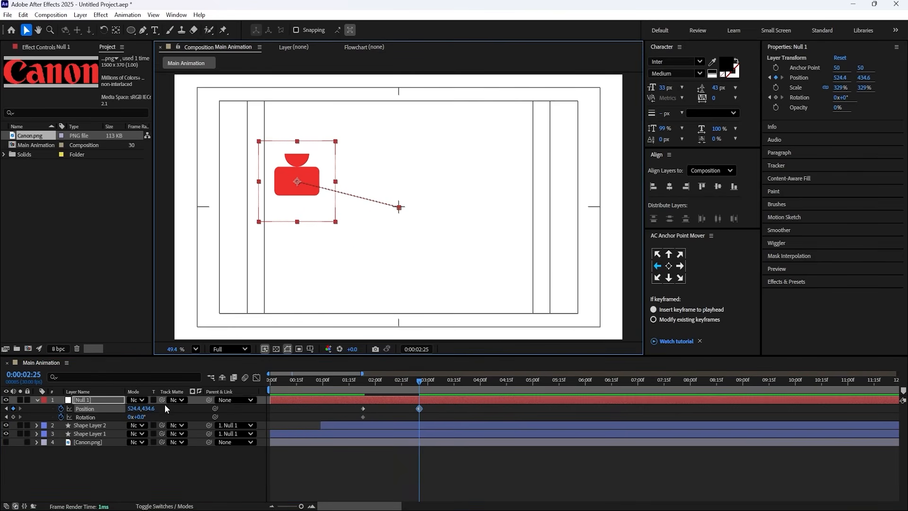
left_click_drag(152, 416, 206, 417)
left_click(270, 189)
left_click_drag(270, 189, 254, 173)
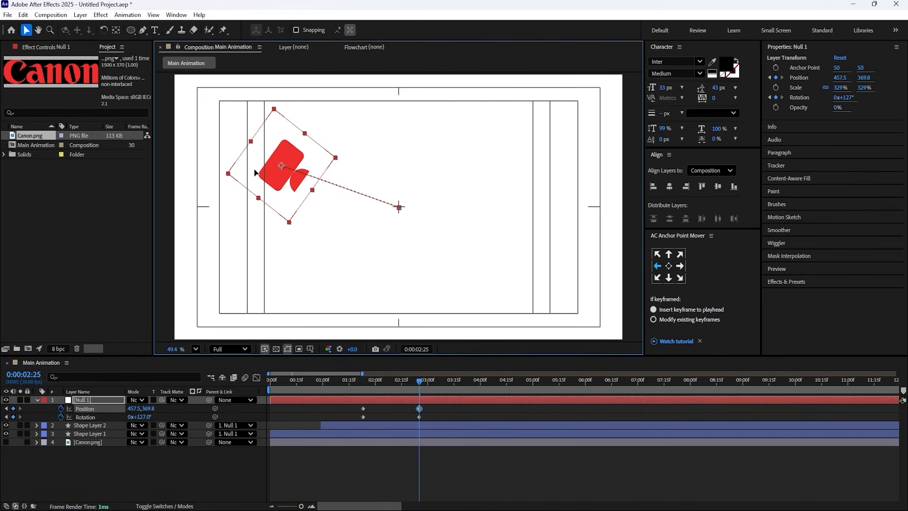
left_click_drag(428, 405, 347, 425)
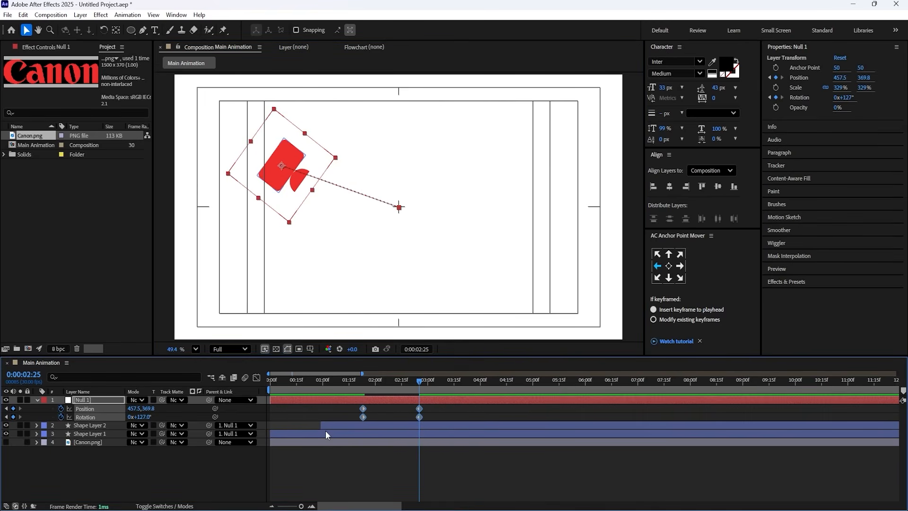
key("F9")
Step: Keyframe Null 1 at 0:00:03:28 with Position about 1476.7, 363.7 and Rotation 242°
left_click_drag(421, 381, 477, 391)
left_click(443, 411)
left_click(439, 399)
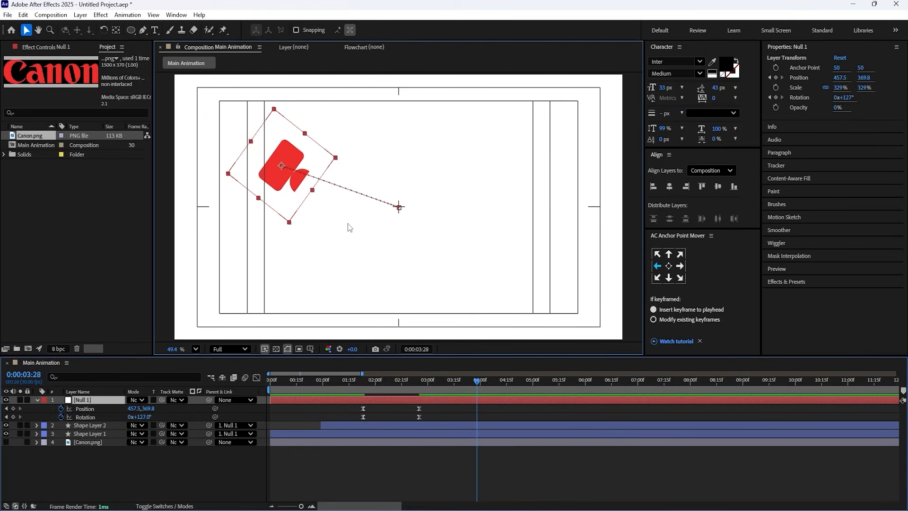
left_click_drag(284, 180, 522, 178)
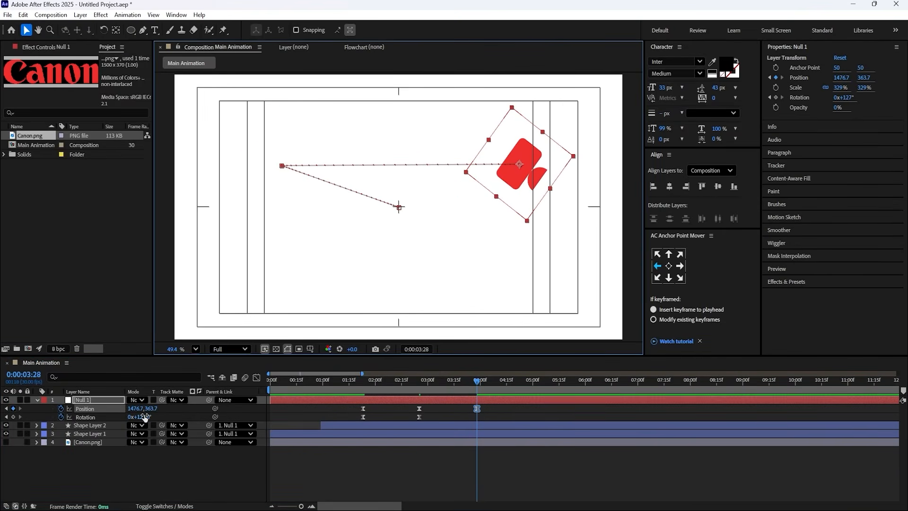
left_click_drag(145, 417, 465, 439)
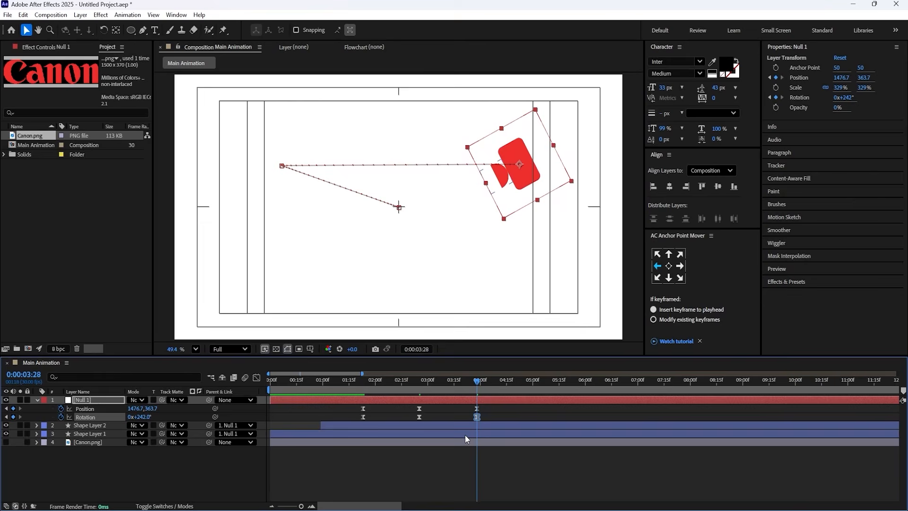
Step: Keyframe Null 1 at 0:00:04:29 with Position about 536.5, 548.1 and Rotation 90°
left_click_drag(517, 381, 532, 384)
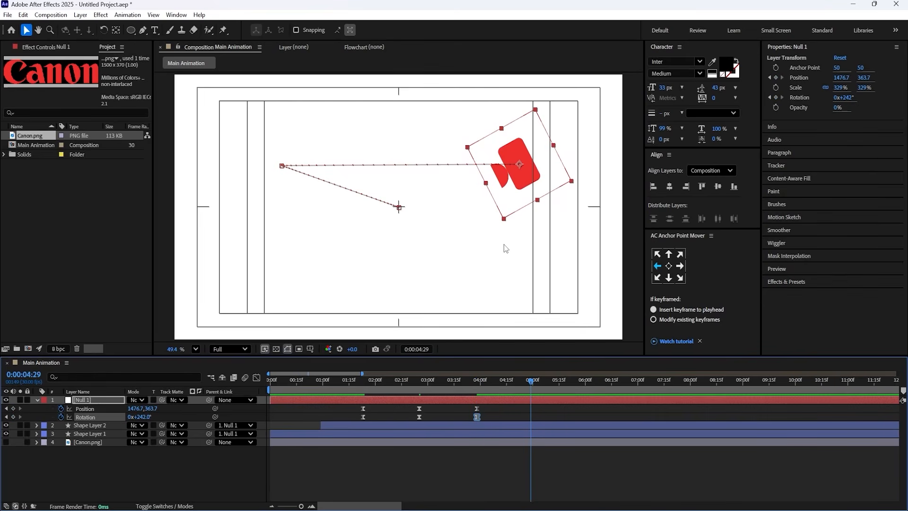
left_click_drag(511, 214, 291, 258)
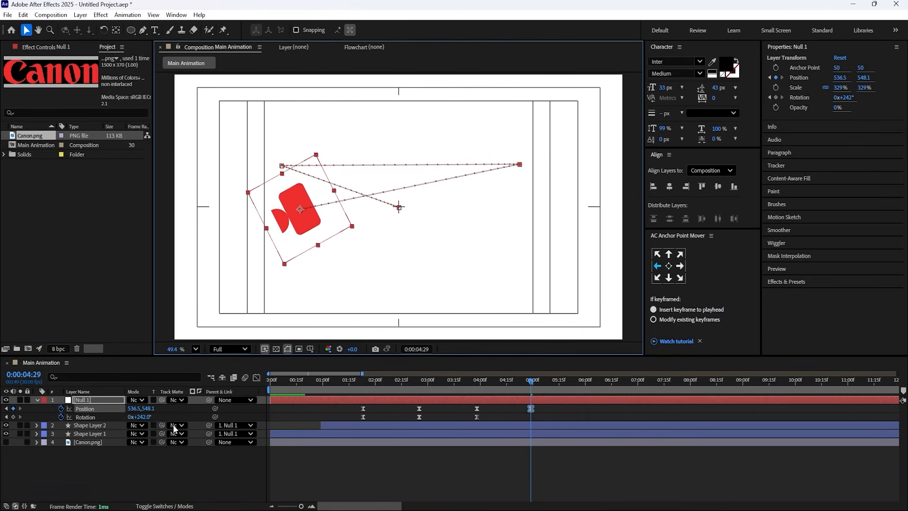
left_click(144, 418)
type("0")
key("Return")
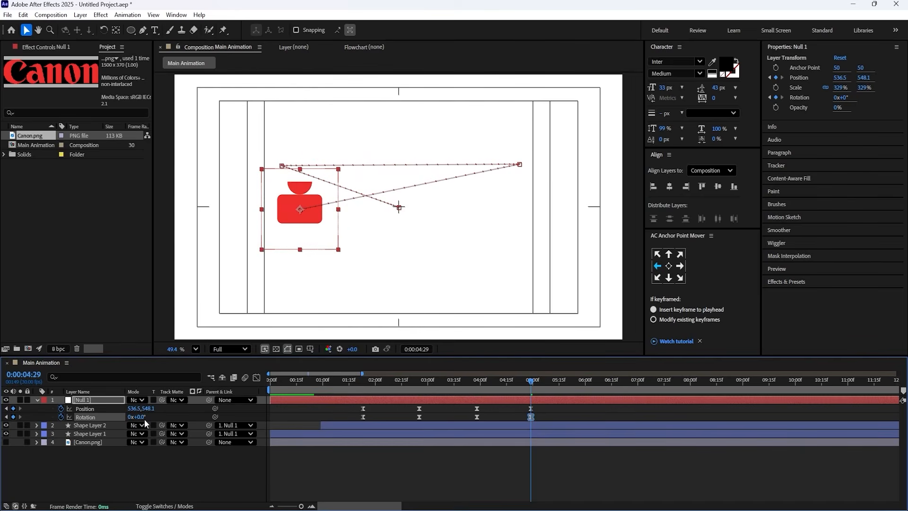
left_click_drag(141, 420, 146, 422)
type("90")
key("Return")
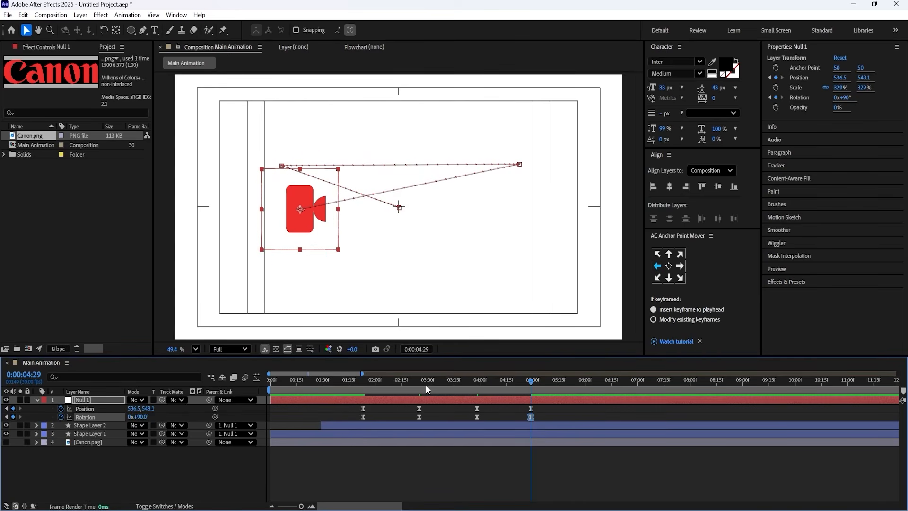
Step: Steepen the speed curves of all Null 1's Position and Rotation keyframes in the Graph Editor, and preview the motion
left_click_drag(541, 405, 331, 436)
left_click(364, 381)
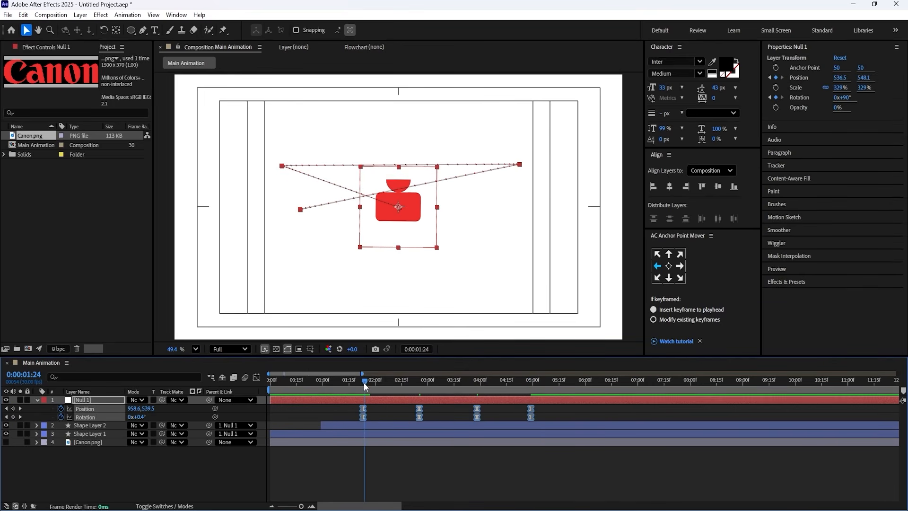
left_click(257, 378)
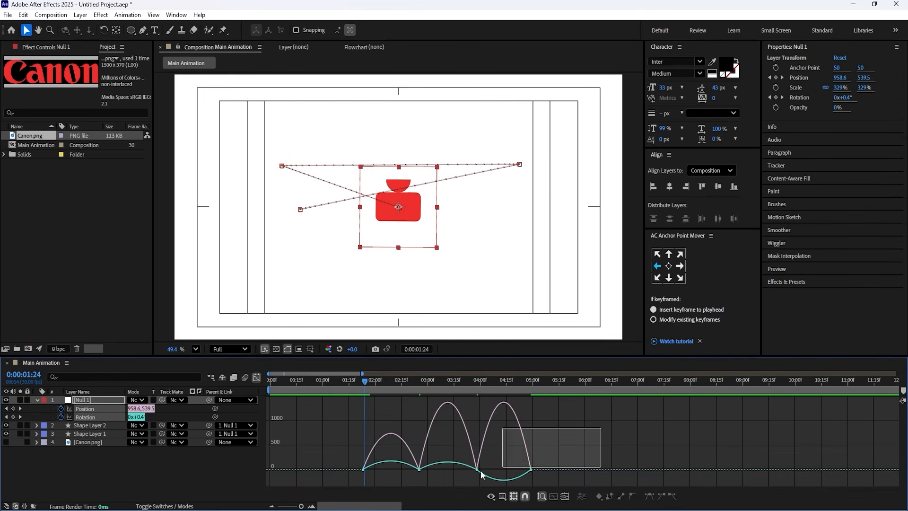
key("F9")
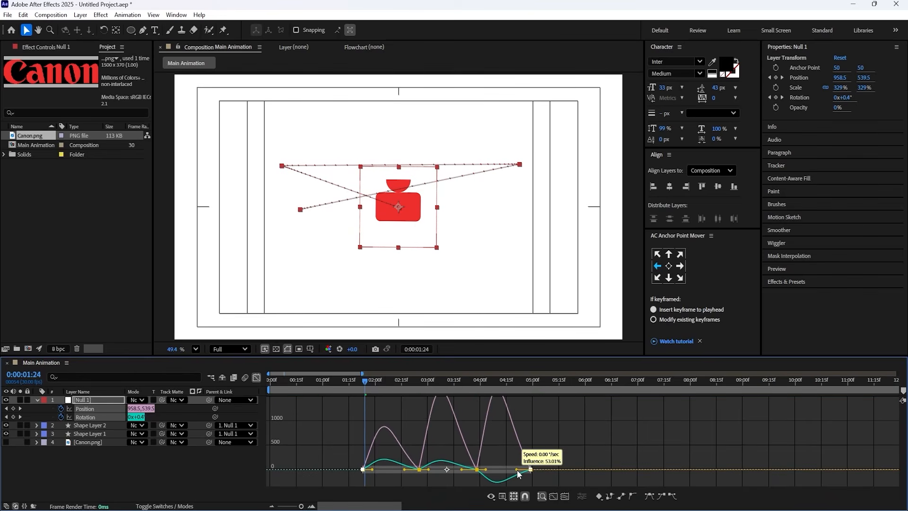
left_click_drag(486, 469, 495, 470)
left_click(350, 384)
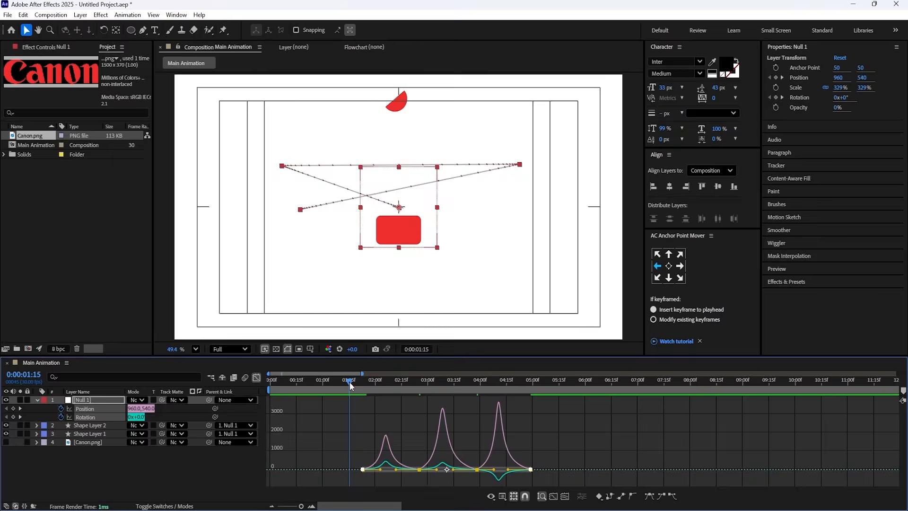
key("space")
key("space")
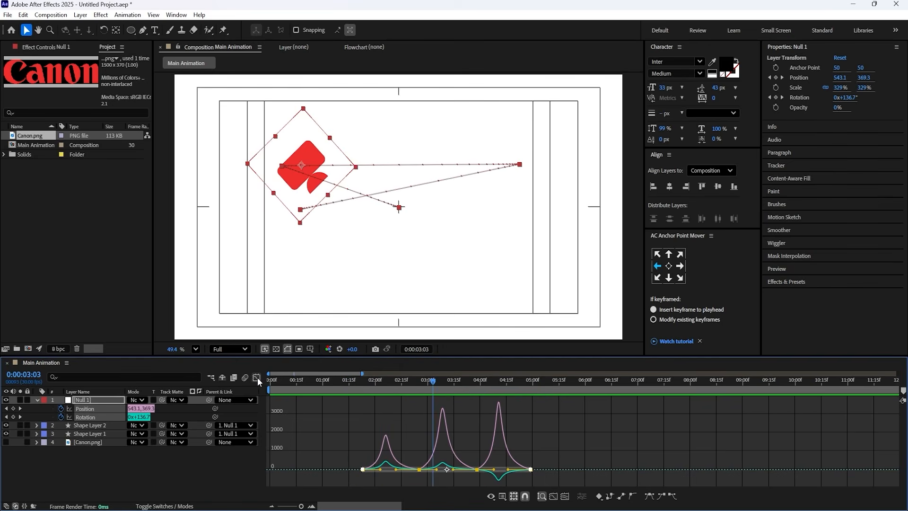
left_click(258, 377)
key("space")
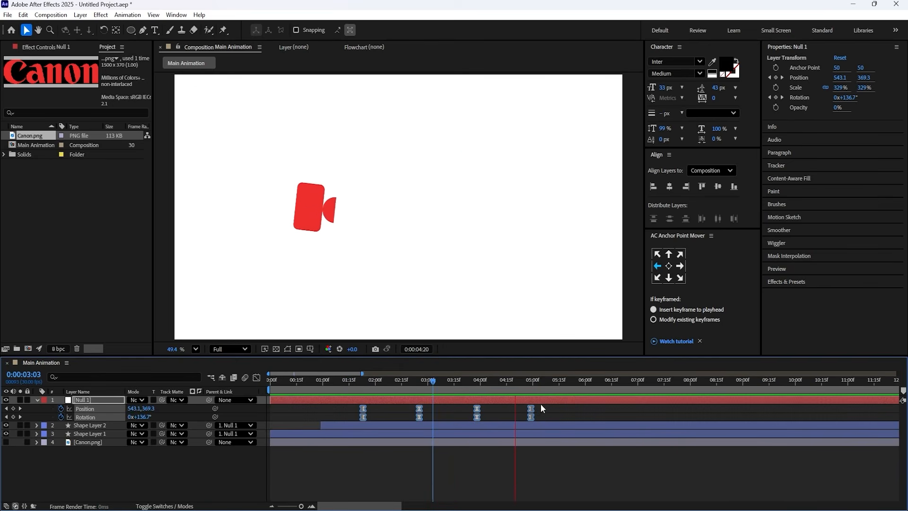
Step: Keyframe Null 1's Position at about 1806.5, 548.1 at 0:00:05:27 and about -167.1, 548.1 at 0:00:07:14
key("space")
left_click(554, 384)
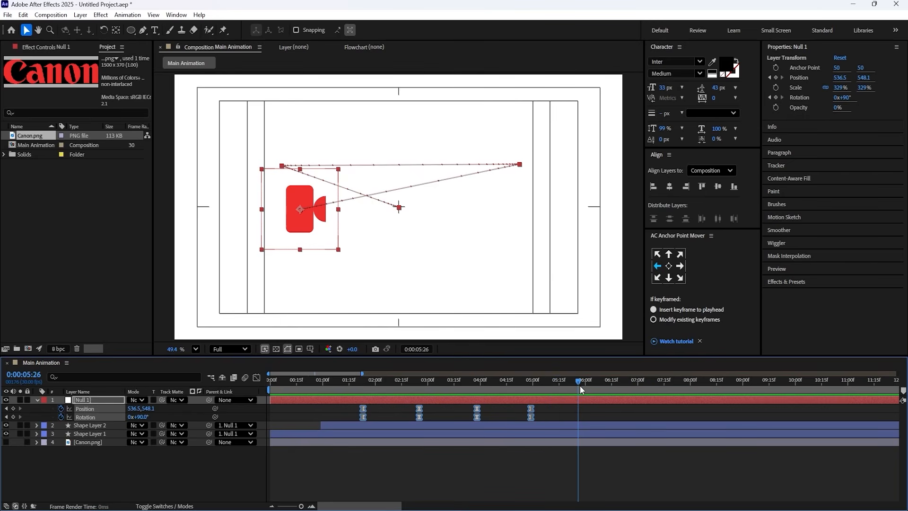
left_click_drag(580, 385, 580, 385)
left_click(552, 416)
left_click(534, 401)
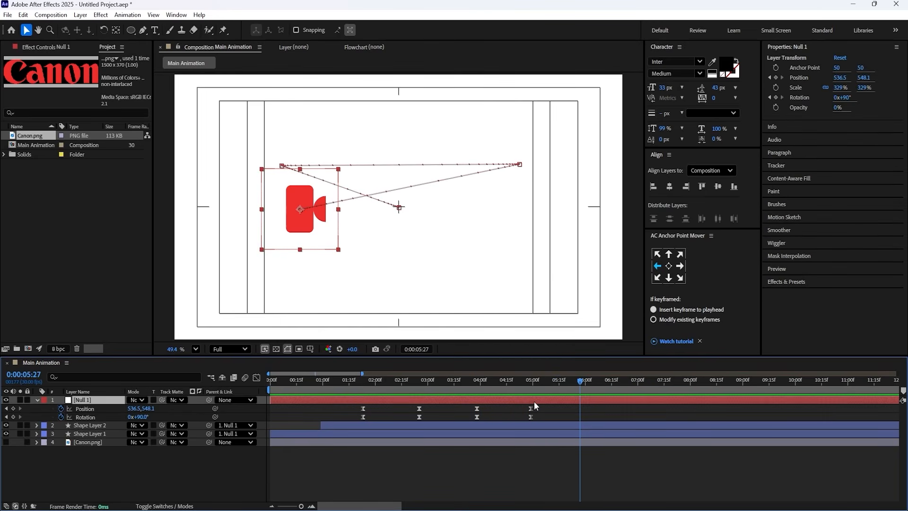
left_click_drag(136, 410, 700, 370)
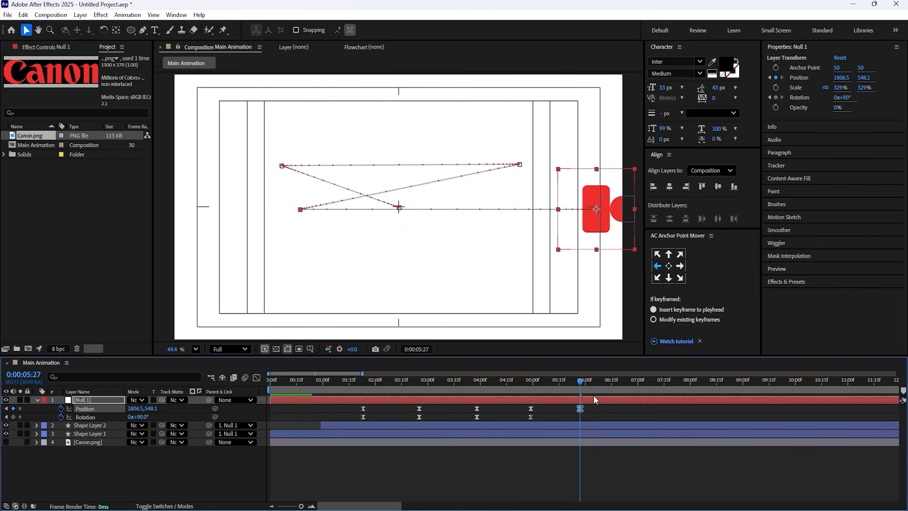
left_click_drag(621, 381, 662, 385)
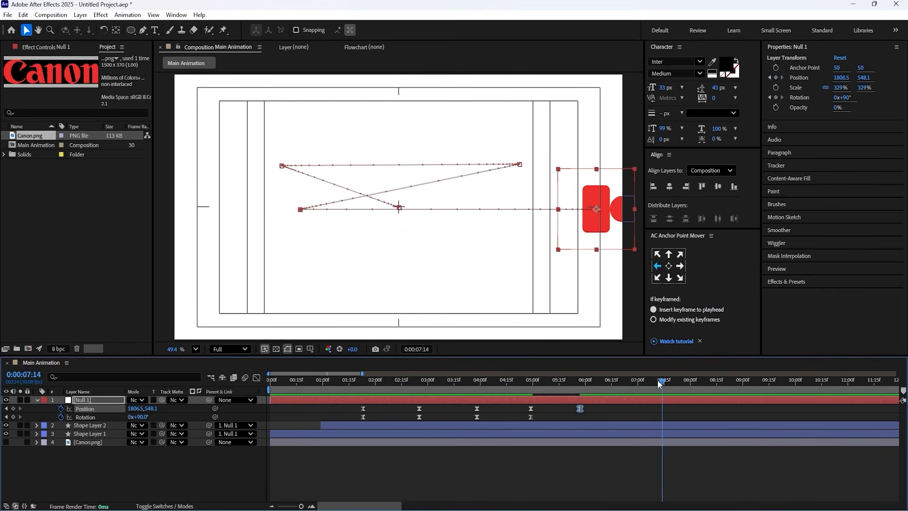
left_click_drag(569, 235, 158, 234)
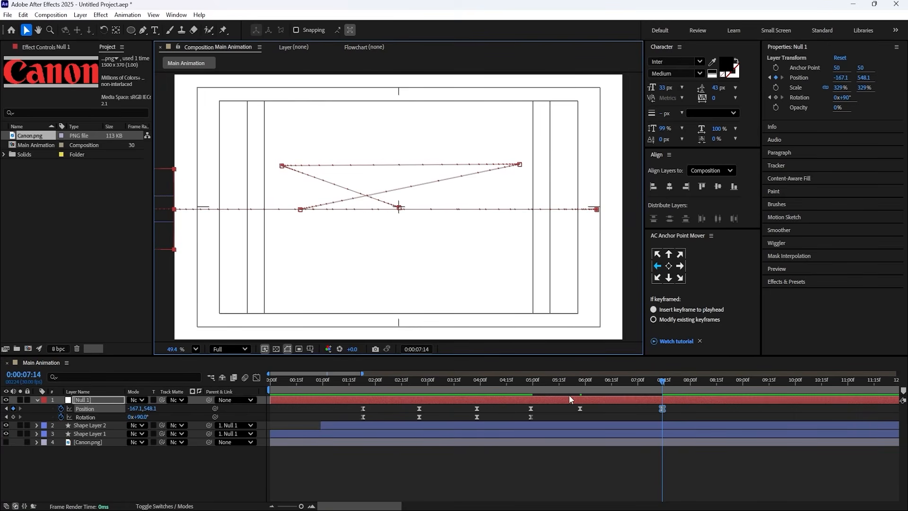
Step: Steepen the speed curves of Null 1's last two Position moves in the Graph Editor and preview them
key("j")
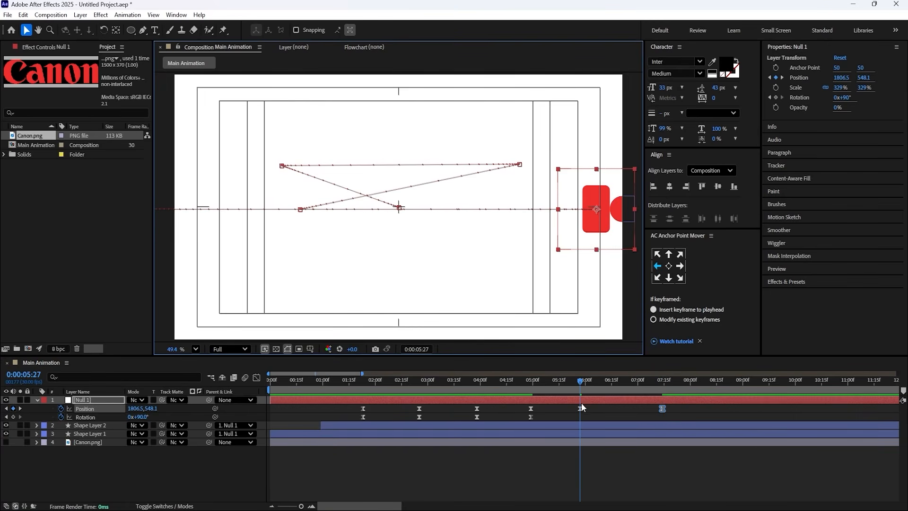
left_click_drag(668, 404, 573, 419)
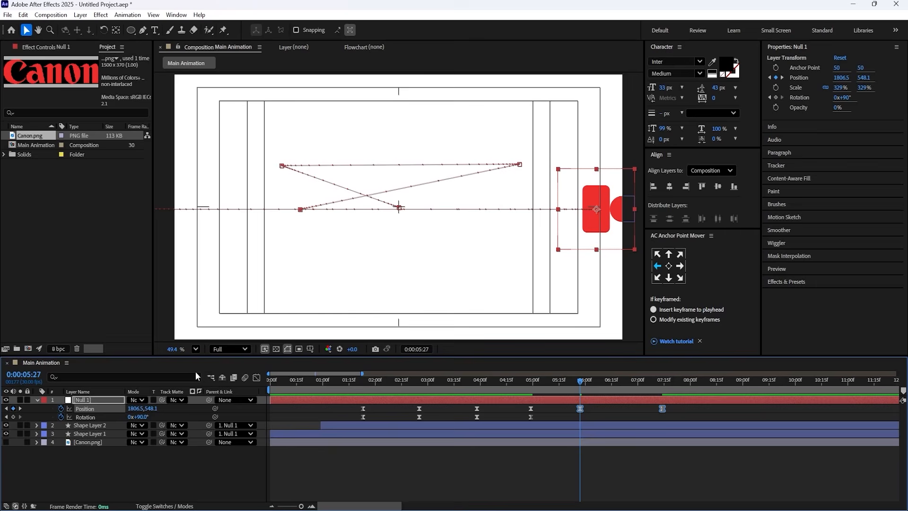
left_click(256, 377)
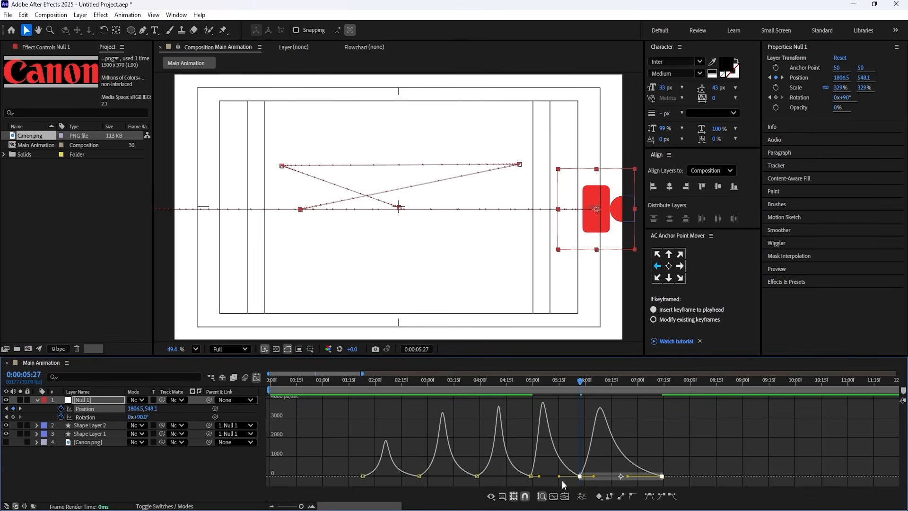
left_click_drag(539, 476, 554, 480)
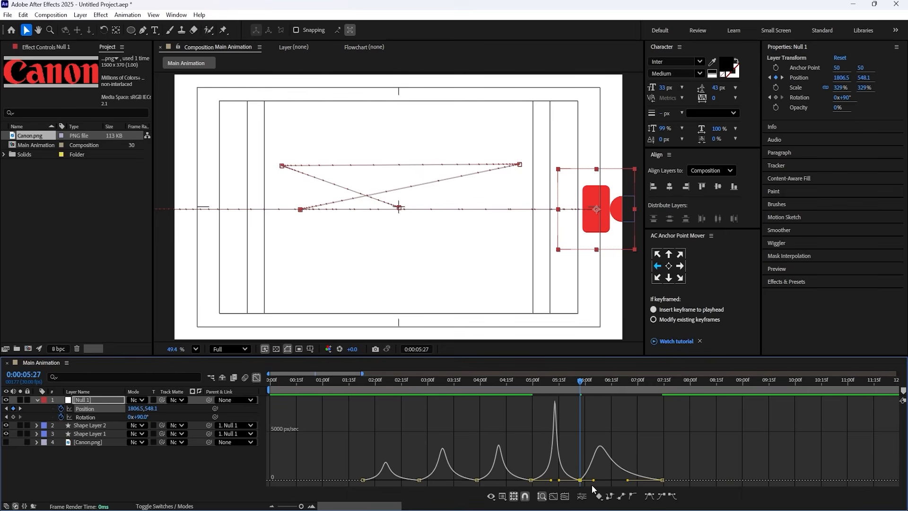
left_click(532, 385)
key("space")
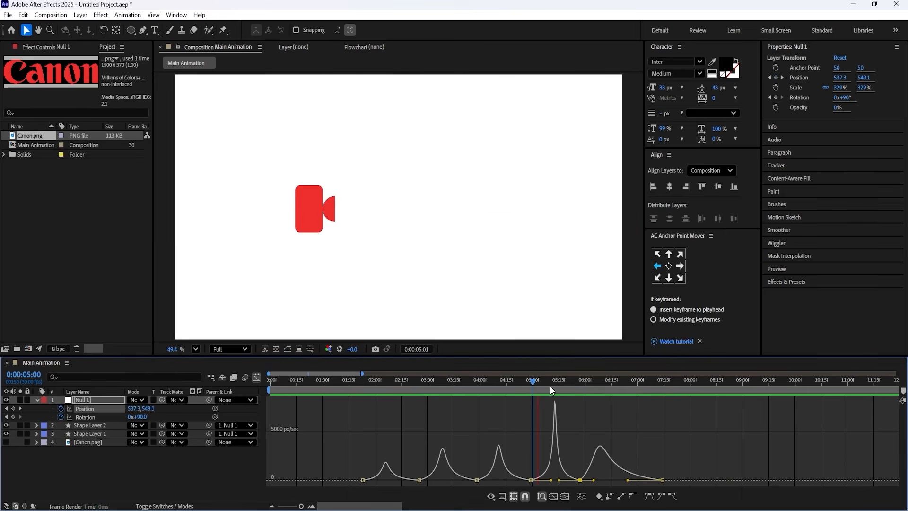
key("space")
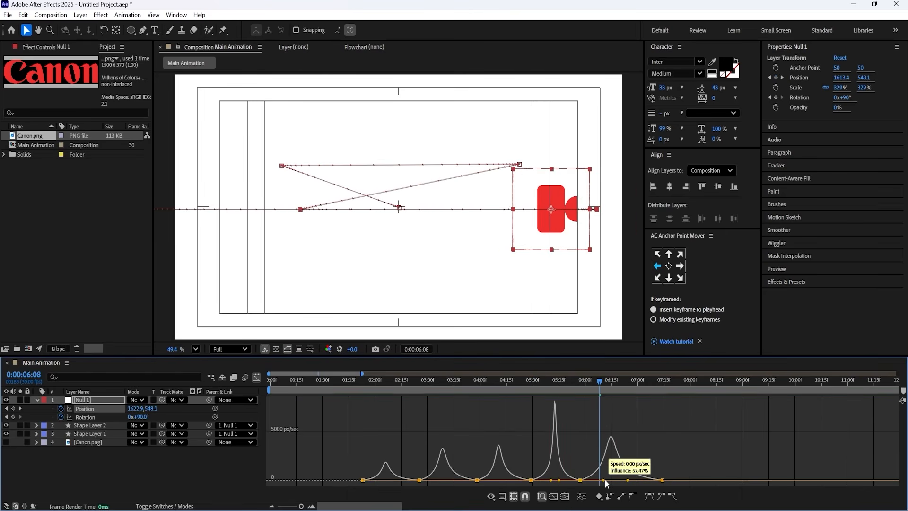
Step: Compress all Null 1 Position and Rotation keyframes proportionally so the last one falls at about 0:00:05:27, and preview from the start
left_click(356, 394)
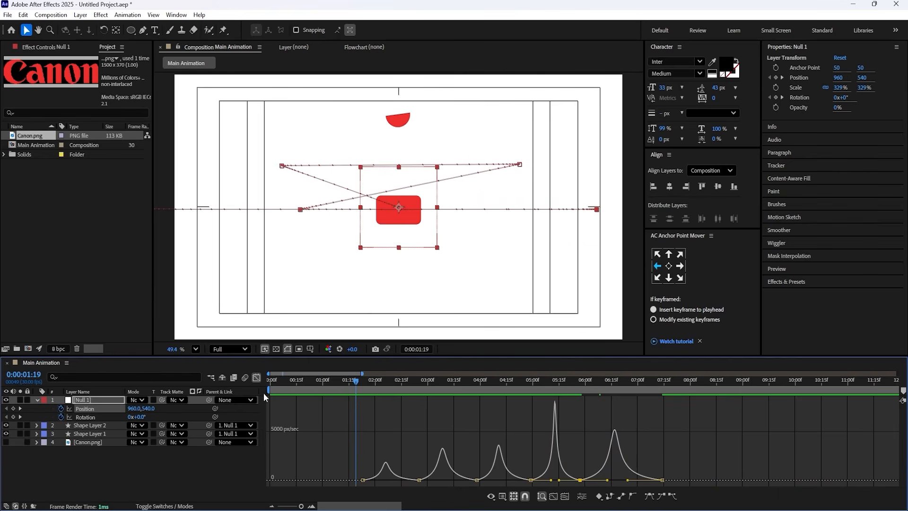
left_click(256, 378)
left_click_drag(356, 416, 680, 449)
left_click_drag(661, 413, 579, 412)
key("Home")
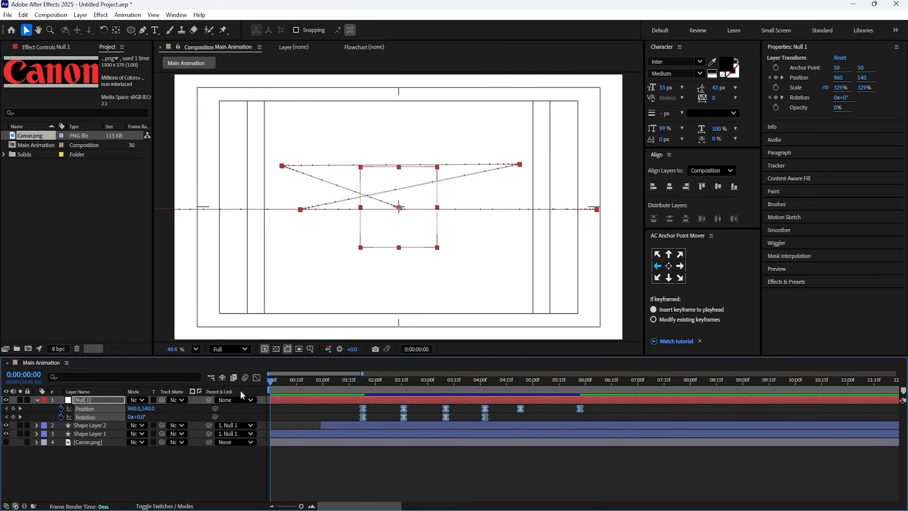
key("space")
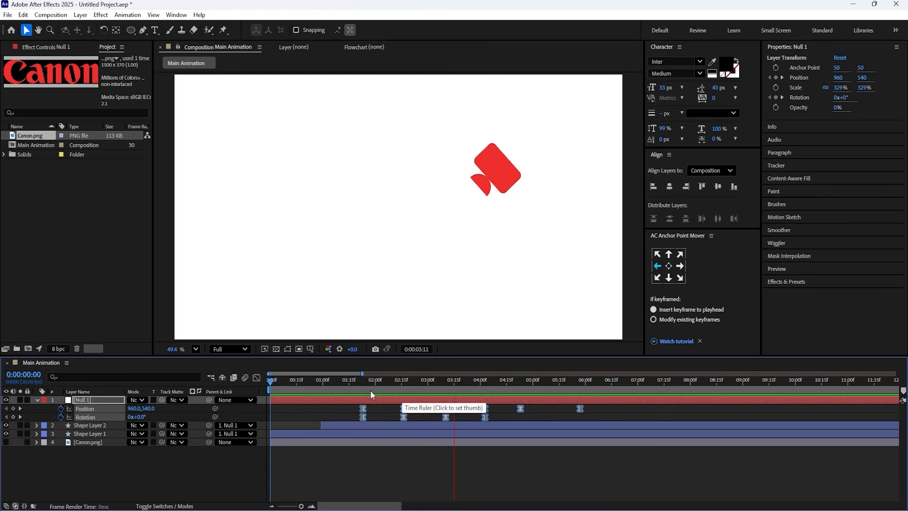
key("space")
Step: Add a second null object with the playhead at 0:00:01:23 and parent Null 1 to it
mouse_move(357, 384)
left_mouse_down()
mouse_move(346, 387)
mouse_move(367, 386)
left_mouse_up()
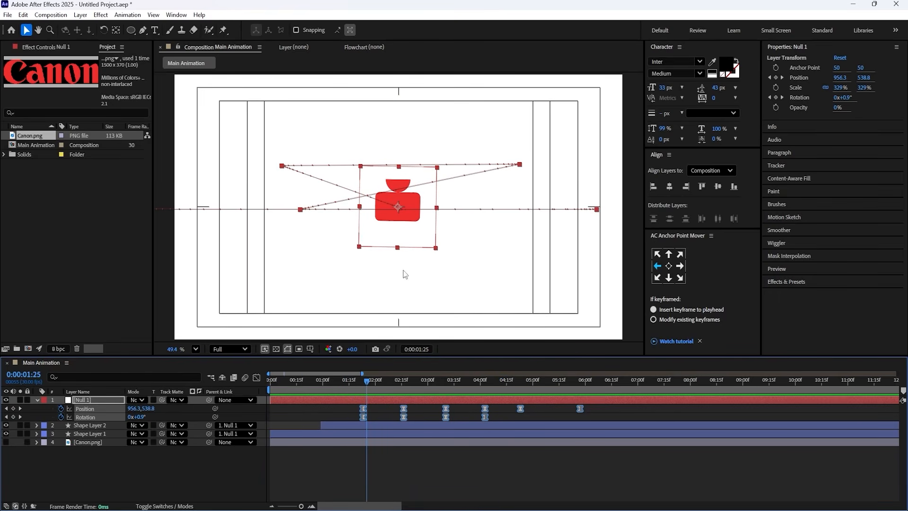
key("j")
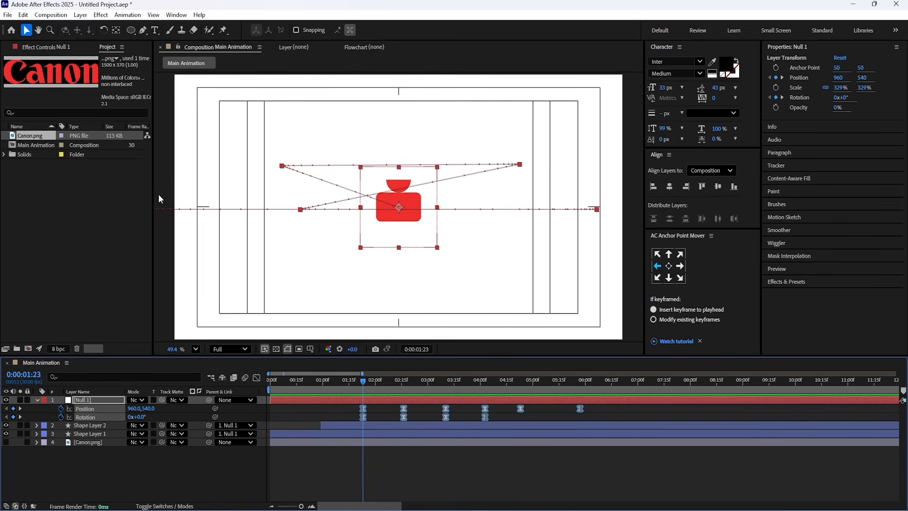
left_click(100, 473)
right_click(101, 471)
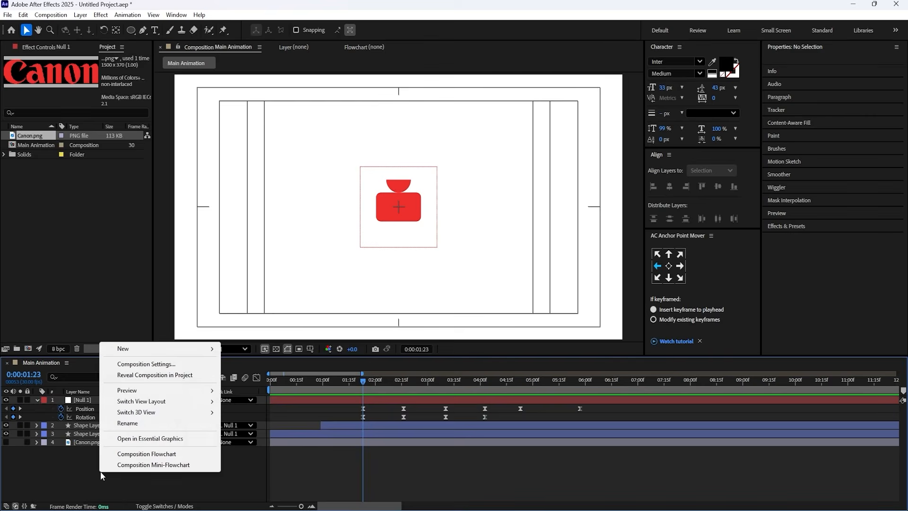
mouse_move(119, 348)
left_click(252, 408)
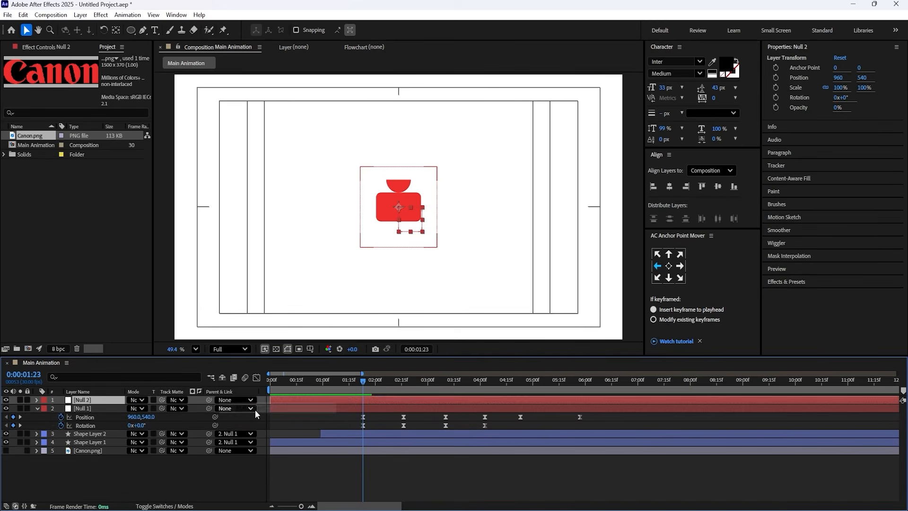
left_click(80, 410)
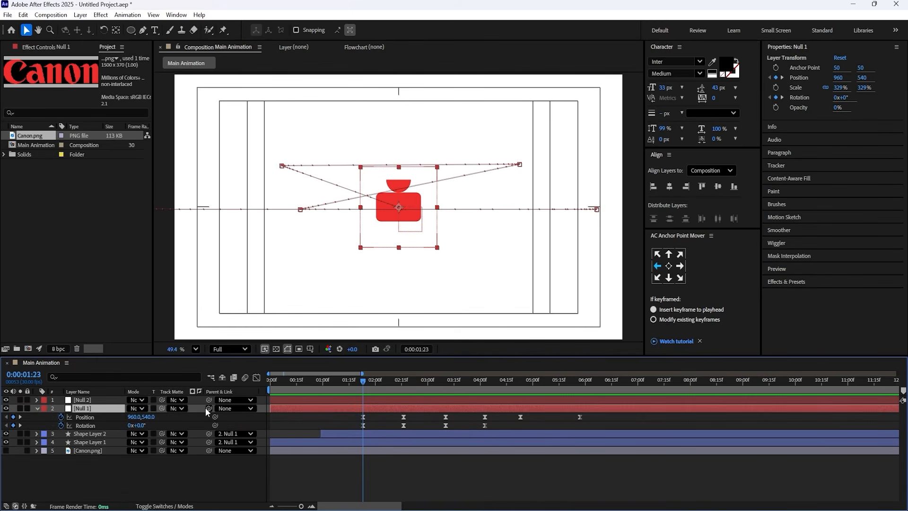
left_click_drag(209, 408, 112, 403)
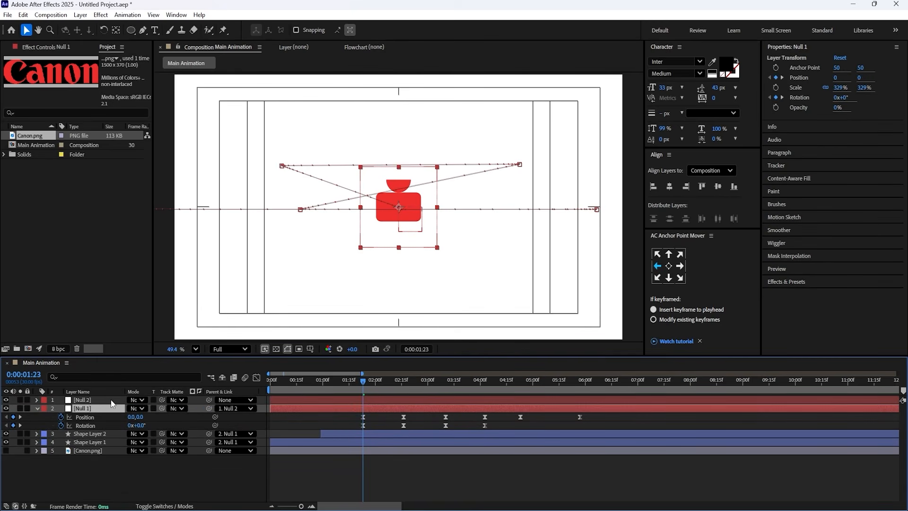
Step: Keyframe Null 2's Position at 960, 540 at 0:00:01:23 and 0:00:02:16, with 960, 719 at 0:00:02:04, all Easy Eased
left_click(113, 402)
key("p")
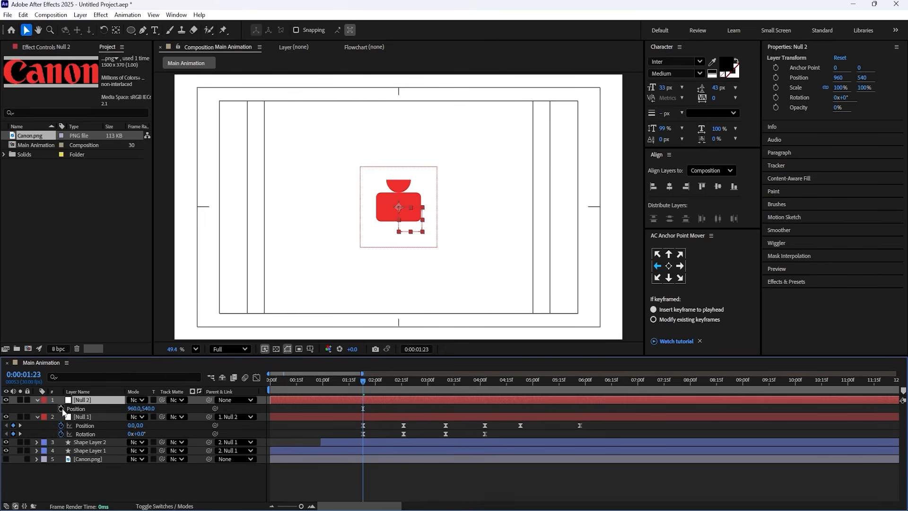
left_click(61, 409)
scroll(316, 408, "up", 2)
left_click_drag(387, 393, 443, 392)
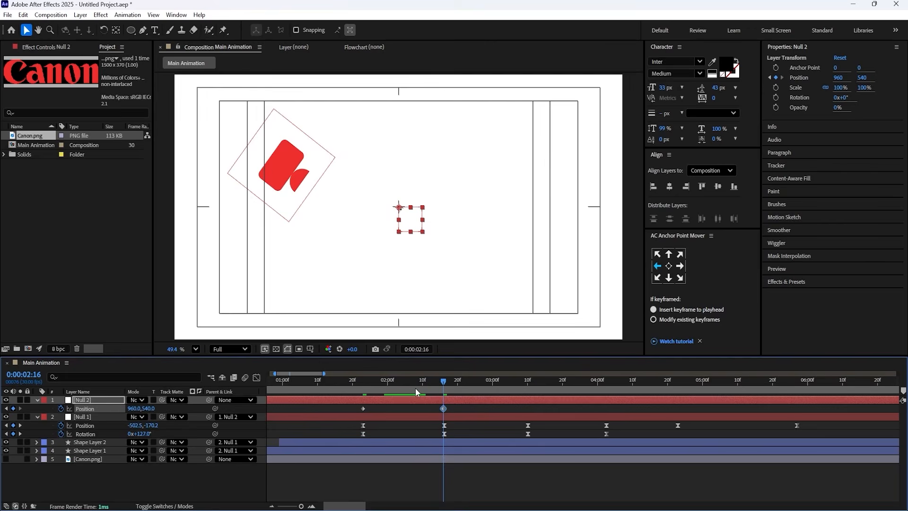
left_click(401, 390)
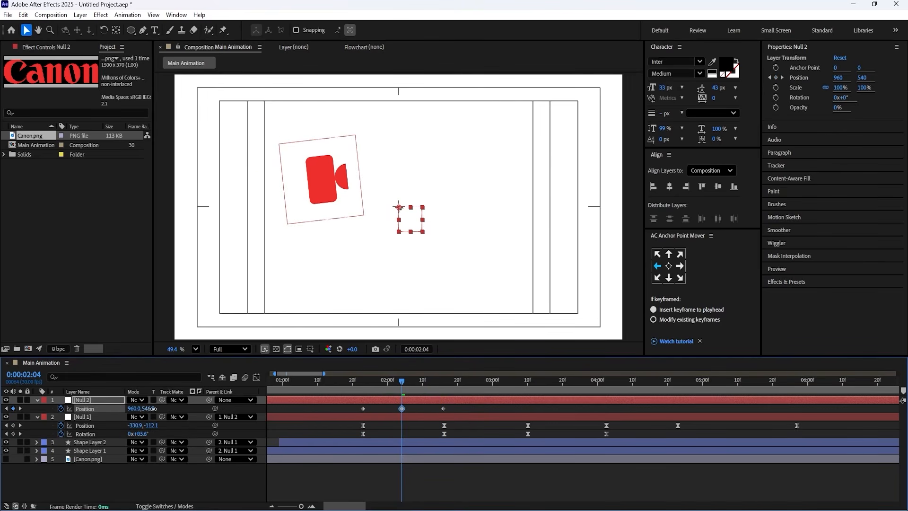
left_click_drag(153, 408, 234, 409)
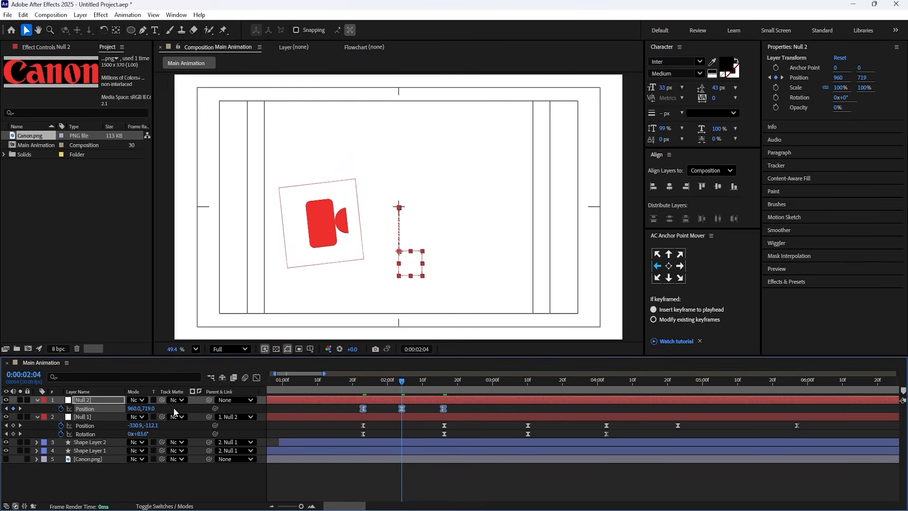
Step: Shape Null 2's Position speed curve with fast outer ends and a slow middle, sharpen the first peak, and preview
left_click(256, 378)
scroll(432, 462, "up", 2)
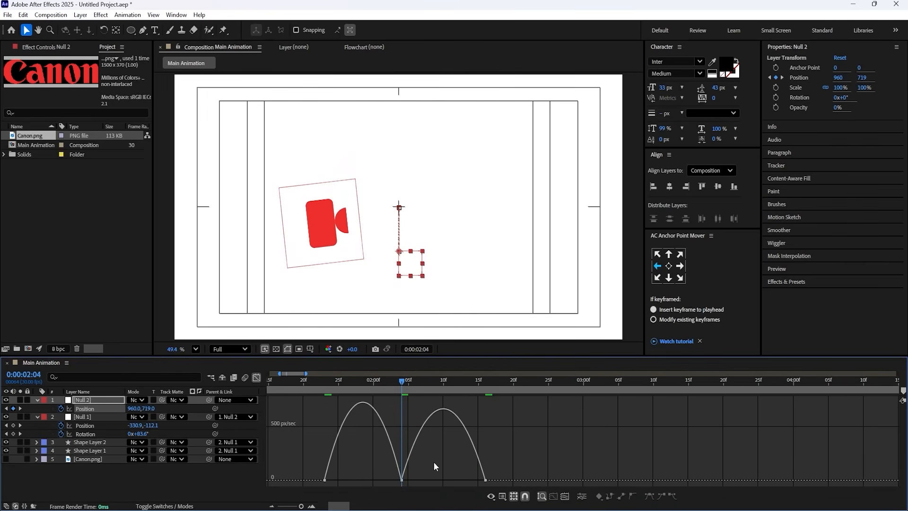
left_click_drag(388, 480, 458, 484)
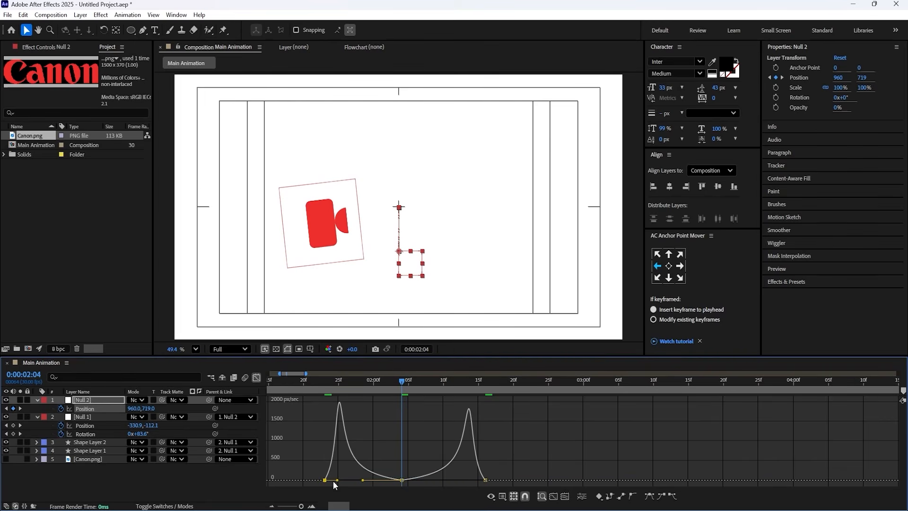
left_click_drag(337, 480, 328, 480)
left_click(304, 382)
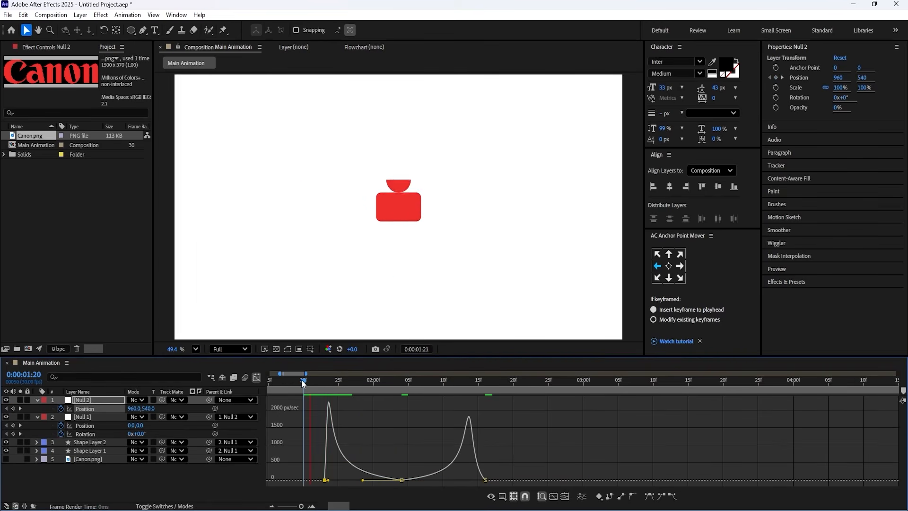
key("space")
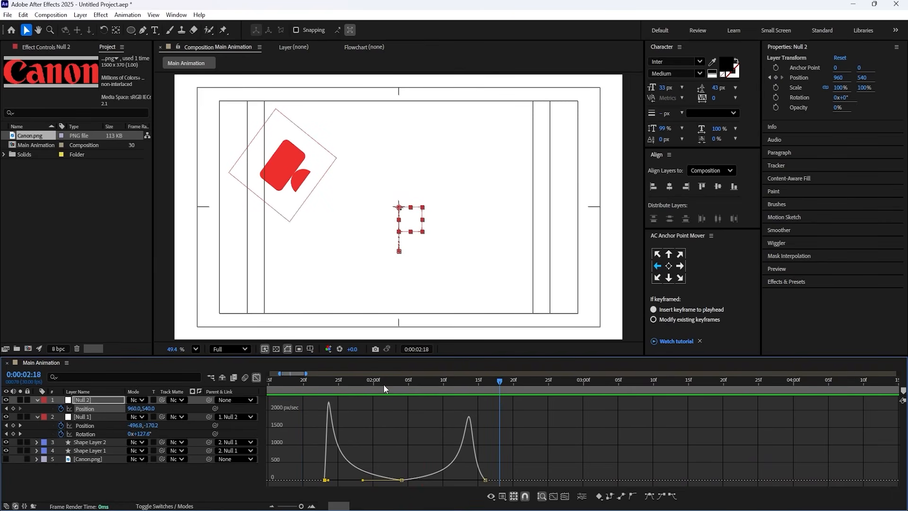
left_click(327, 390)
key("space")
key("space")
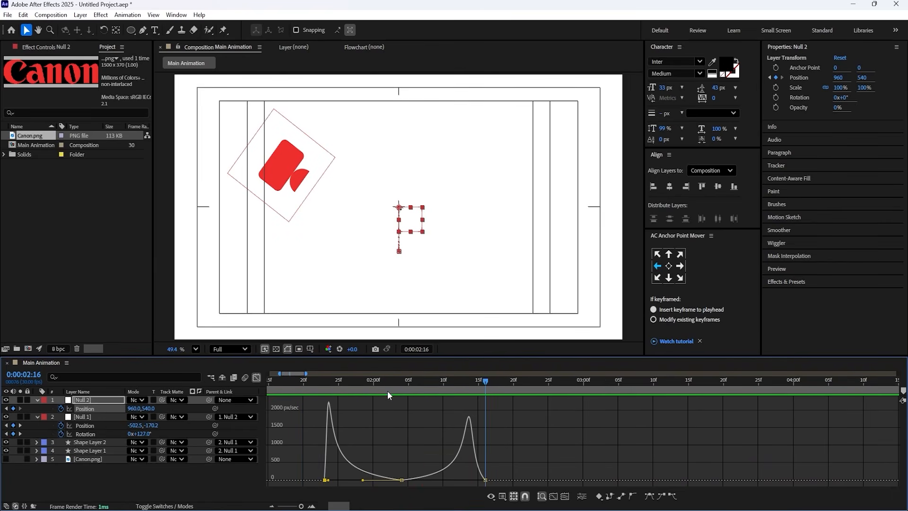
Step: Sharpen the speed peak at Null 2's last Position keyframe, close the Graph Editor, and preview the dip
left_click(485, 480)
left_click_drag(471, 480, 483, 480)
left_click(360, 392)
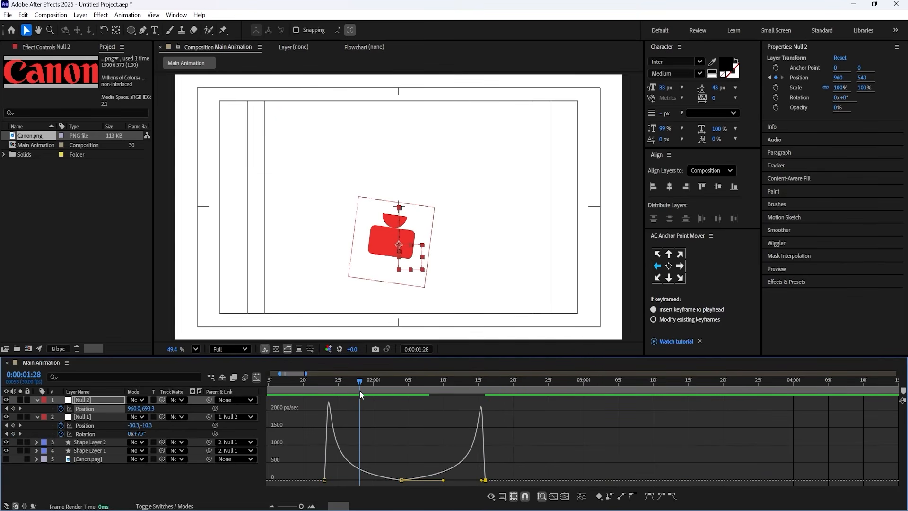
key("space")
key("space")
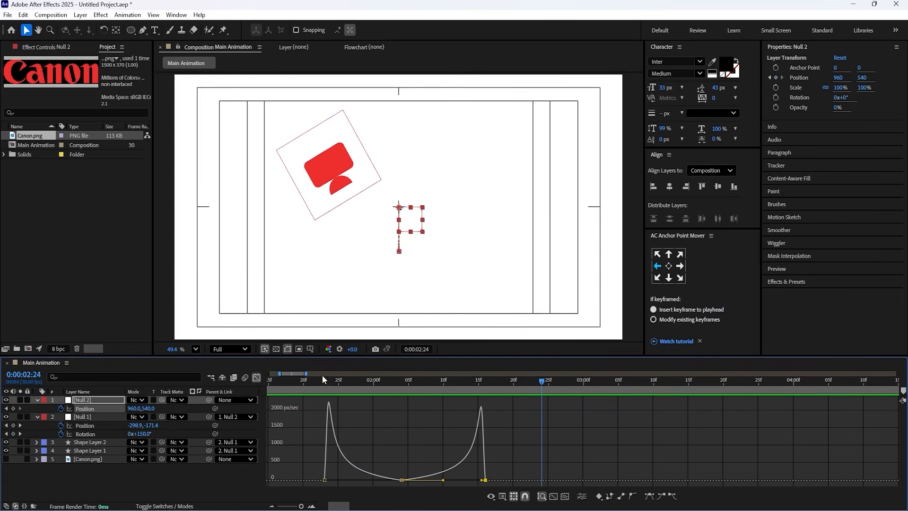
left_click(258, 378)
left_click(289, 390)
key("space")
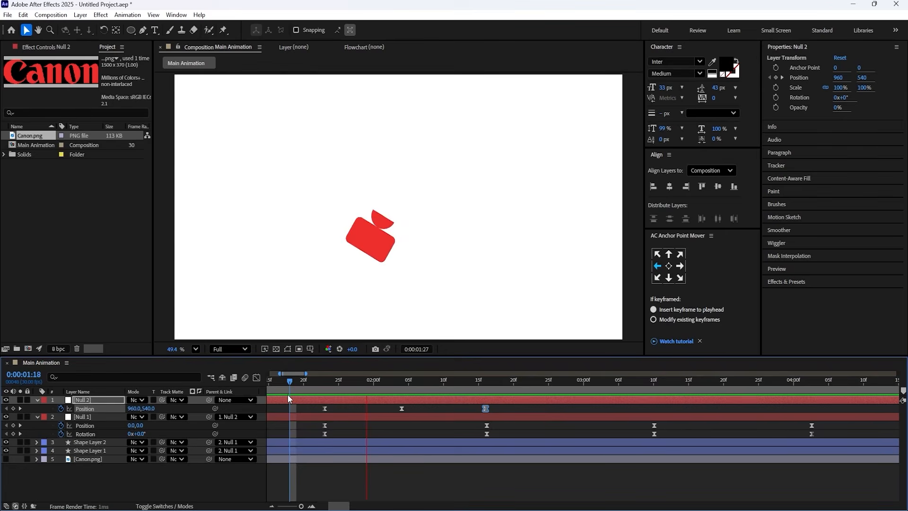
key("space")
Step: Shift Null 2's three Position keyframes about five frames earlier and preview the timing
key("minus")
key("minus")
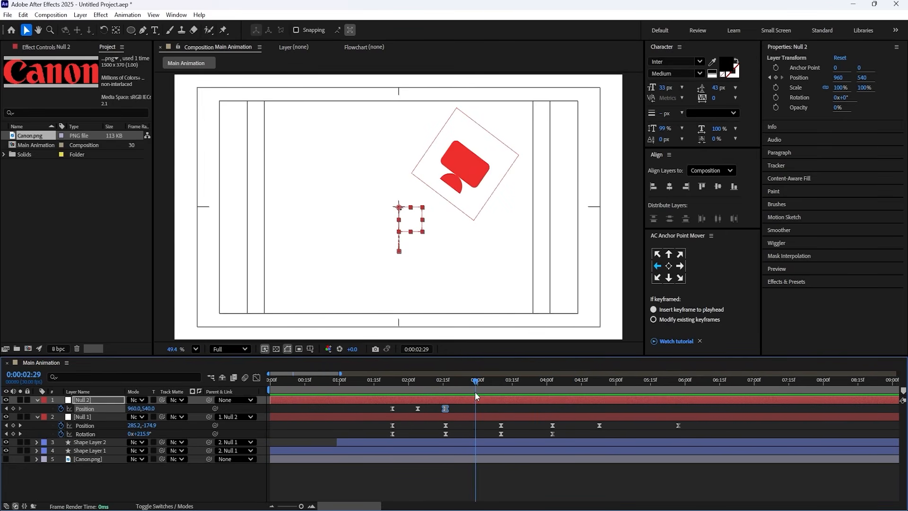
left_click_drag(475, 392, 433, 410)
key("space")
left_click(389, 389)
key("space")
key("space")
left_click(377, 387)
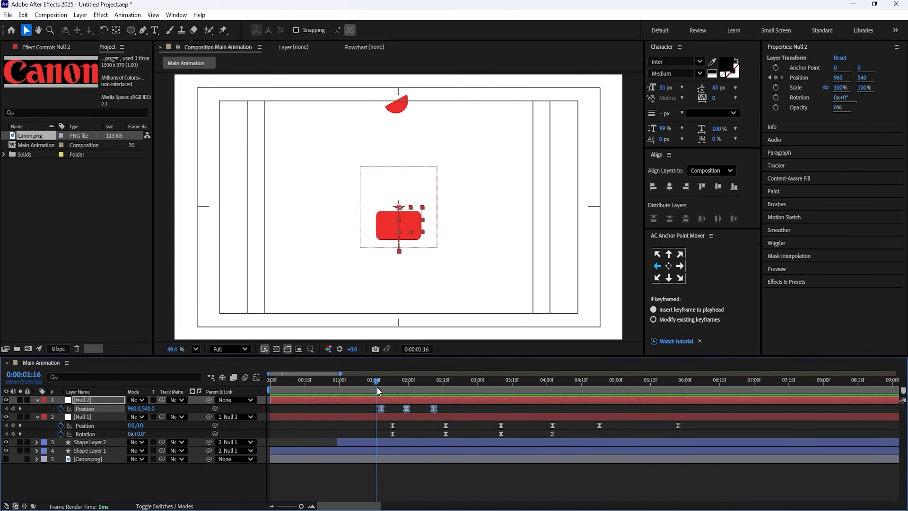
key("space")
key("space")
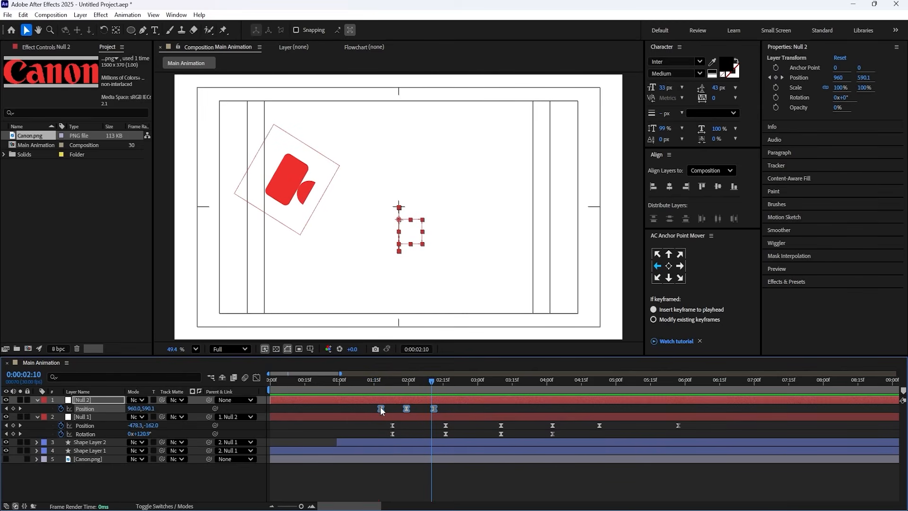
Step: Shift Null 2's three Position keyframes later to start with Null 1's first keyframes, spread them proportionally farther apart, and preview the timing
left_click_drag(390, 382, 381, 410)
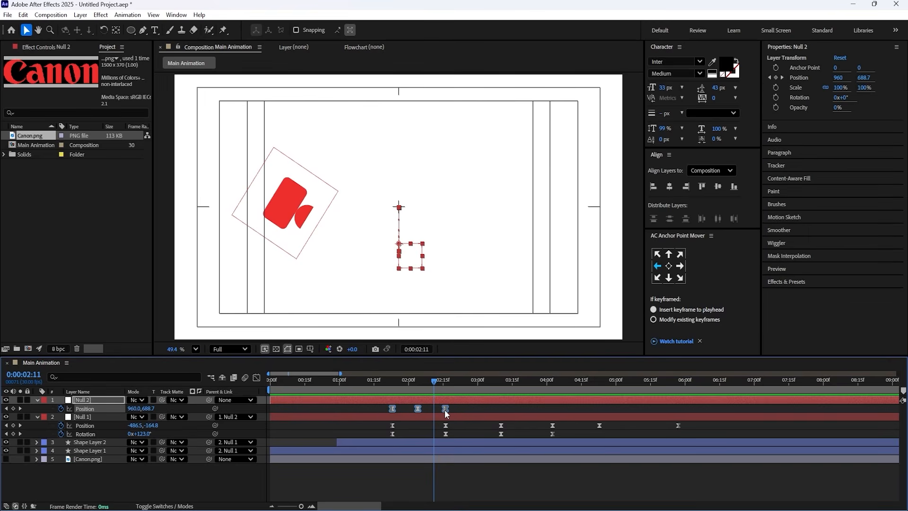
left_click_drag(446, 411, 365, 390)
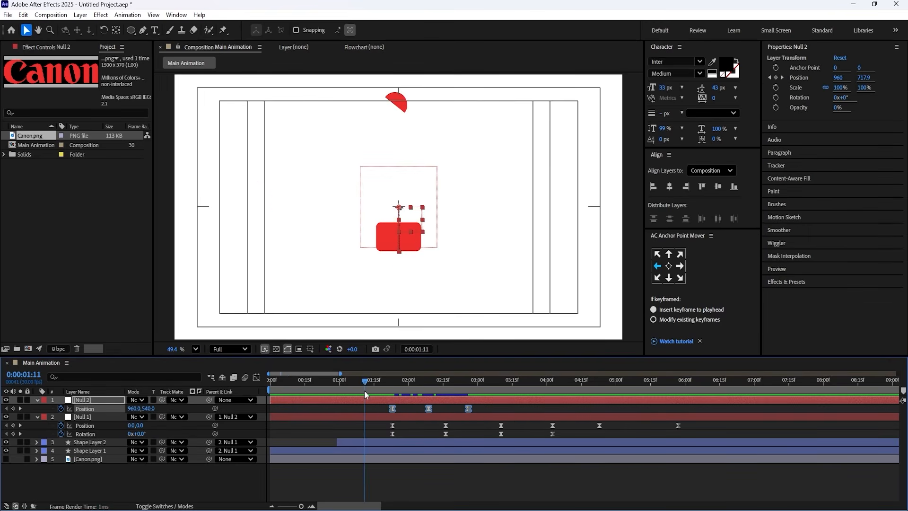
key("space")
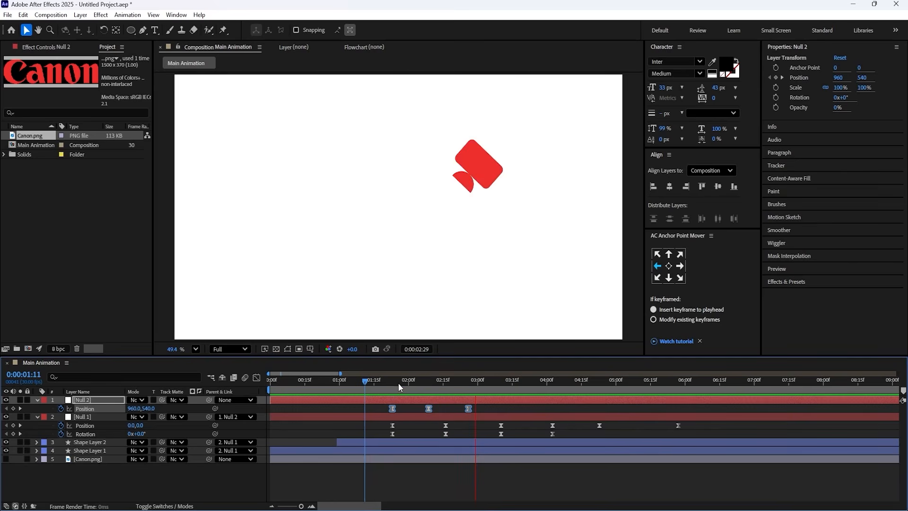
left_click_drag(444, 382, 373, 385)
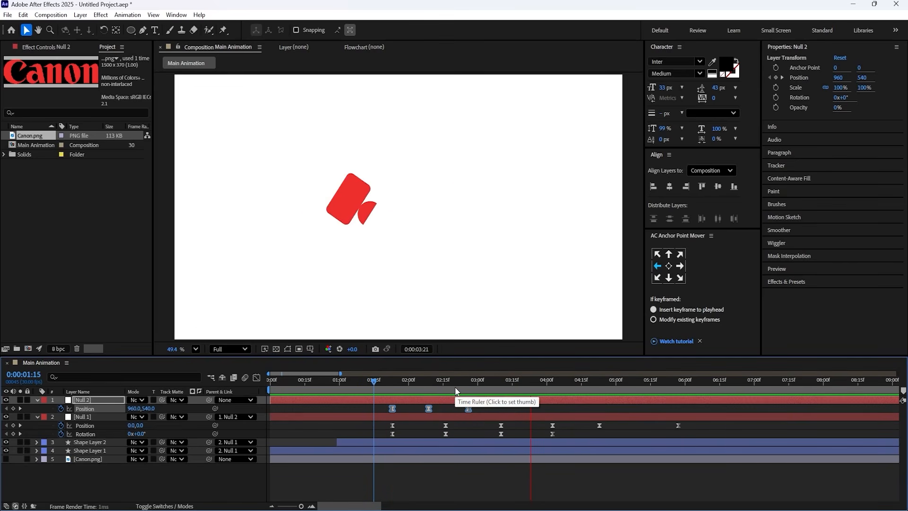
left_click_drag(455, 387, 231, 449)
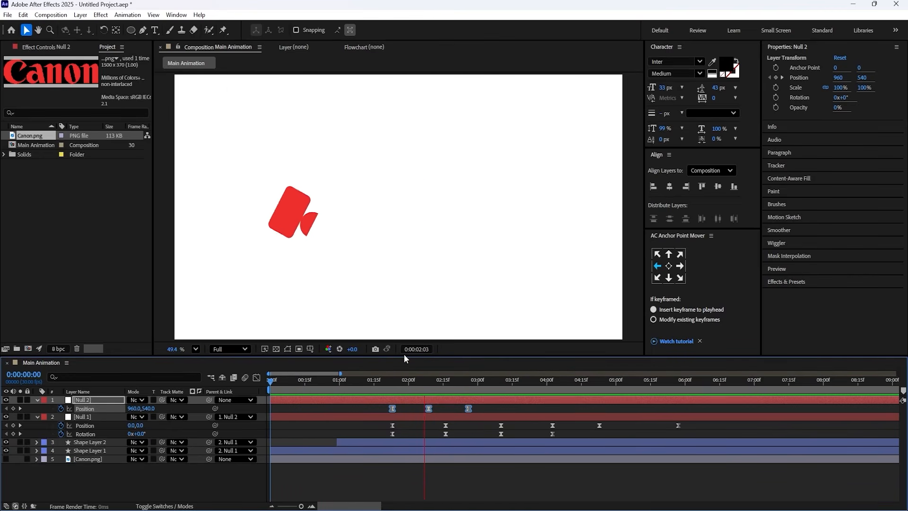
key("space")
left_click(484, 409)
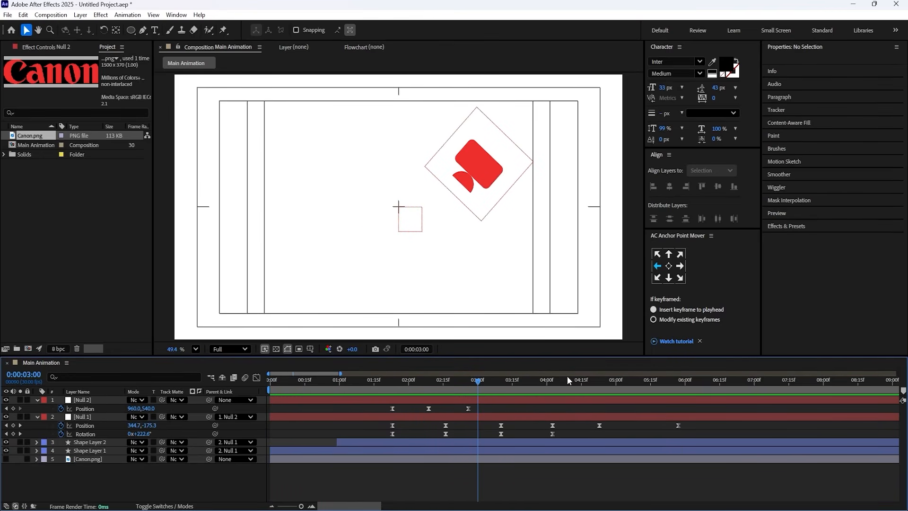
Step: At 0:00:04:03, draw a closed four-point beam shape with the Pen tool, widening from the camera's lens to well beyond the composition's right edge
mouse_move(567, 380)
left_mouse_down()
mouse_move(598, 384)
mouse_move(553, 385)
left_mouse_up()
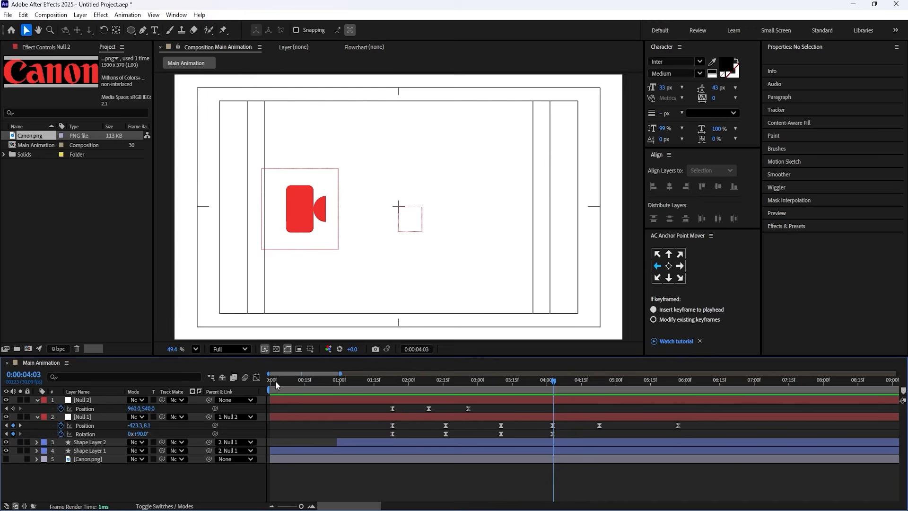
left_click(140, 32)
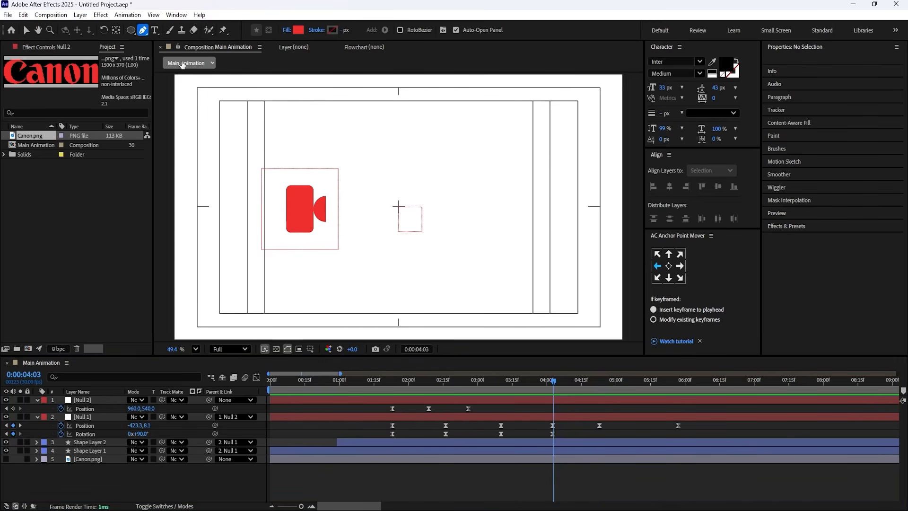
scroll(348, 188, "down", 1)
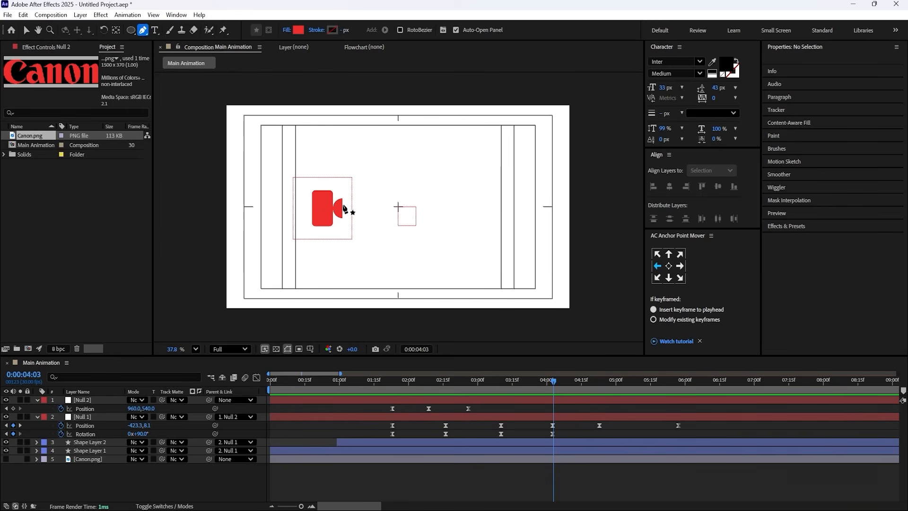
left_click(342, 198)
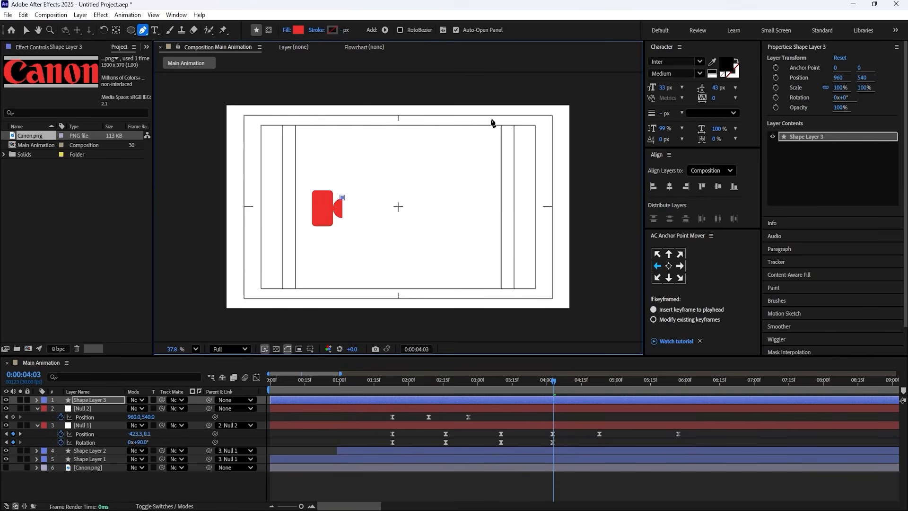
scroll(579, 102, "down", 1)
scroll(573, 111, "down", 4)
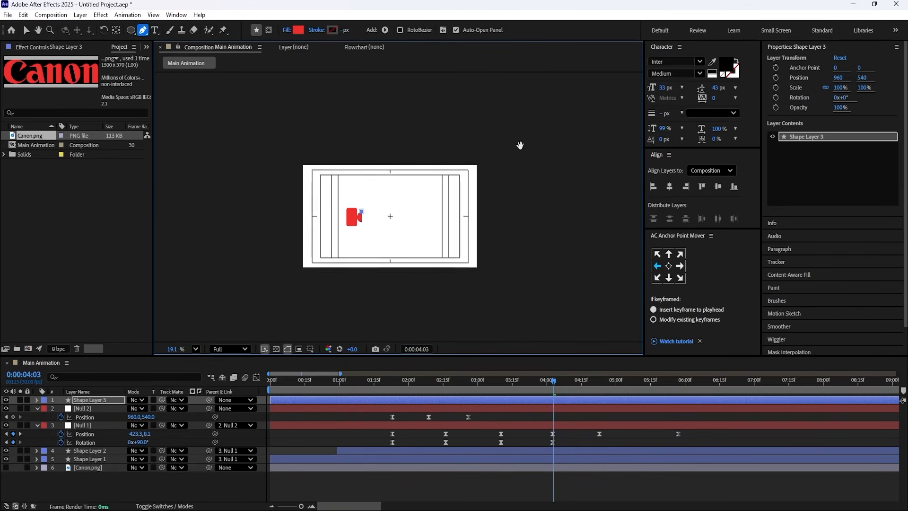
left_click(488, 144)
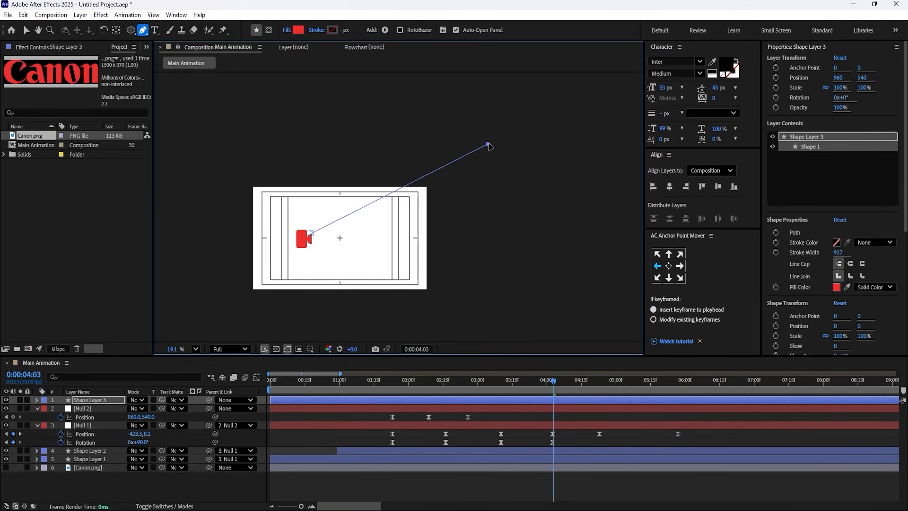
left_click(509, 329)
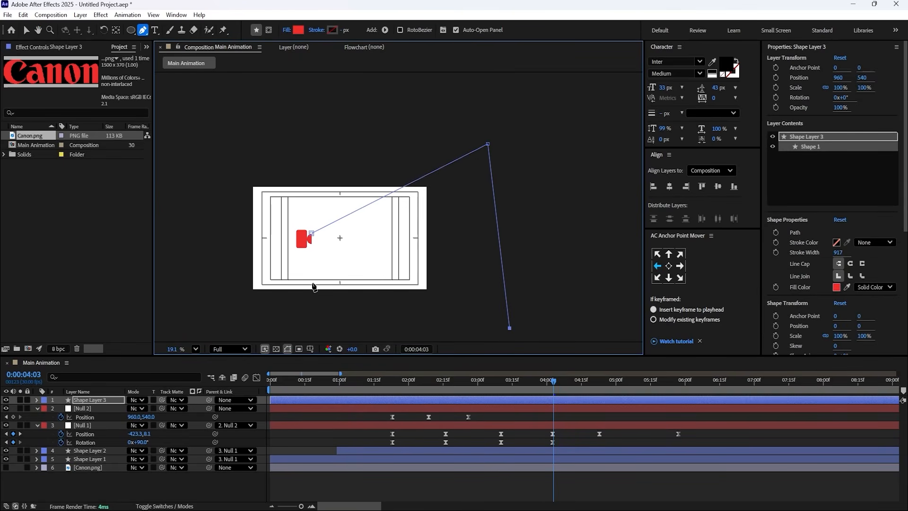
left_click(311, 242)
Step: Fill the beam shape with black and align its two narrow-end corners with the ends of the lens's flat edge
scroll(307, 249, "up", 5)
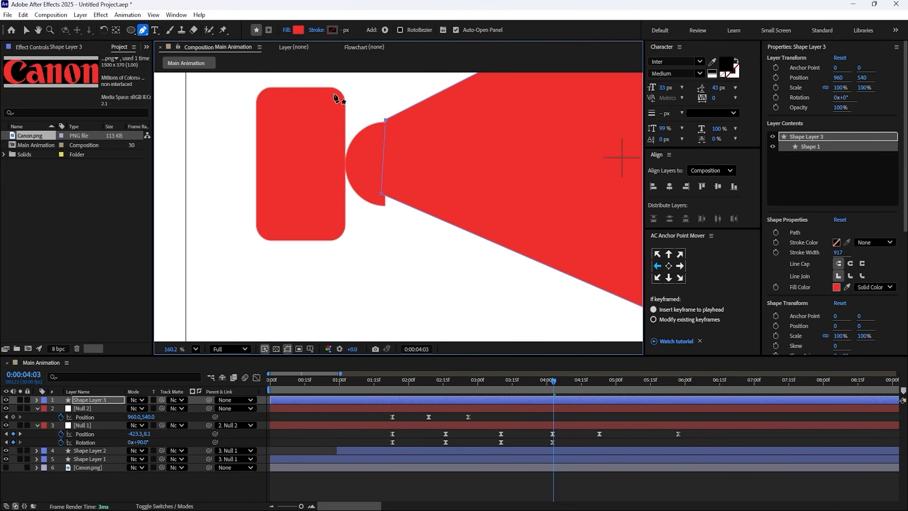
left_click(298, 32)
left_click_drag(379, 279, 321, 392)
key("Return")
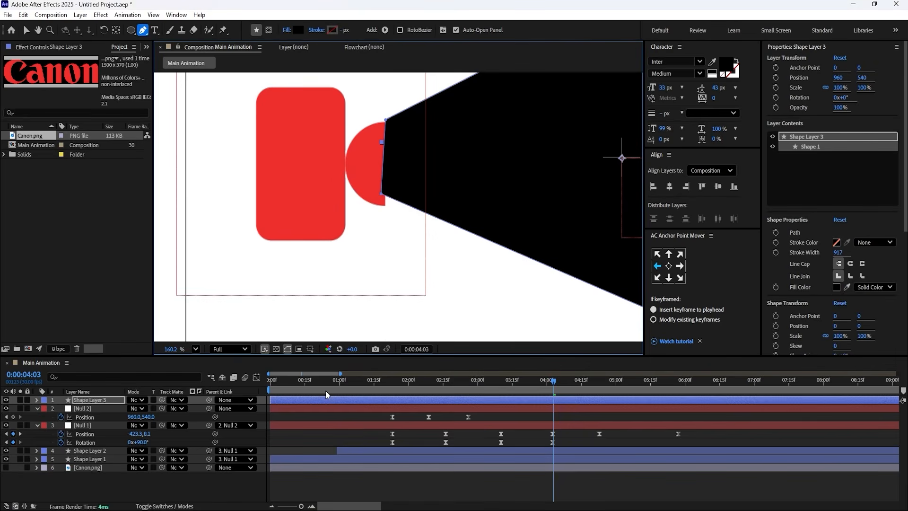
left_click(368, 416)
left_click(361, 401)
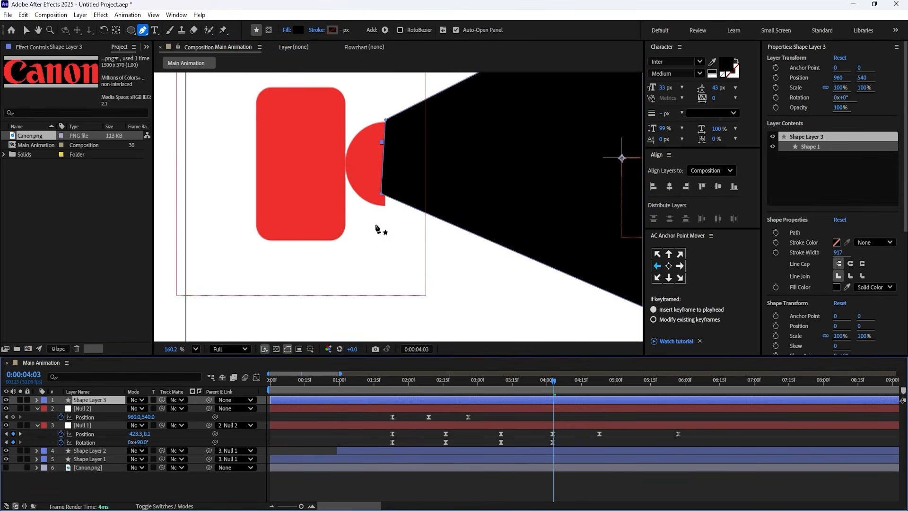
left_click_drag(383, 196, 386, 207)
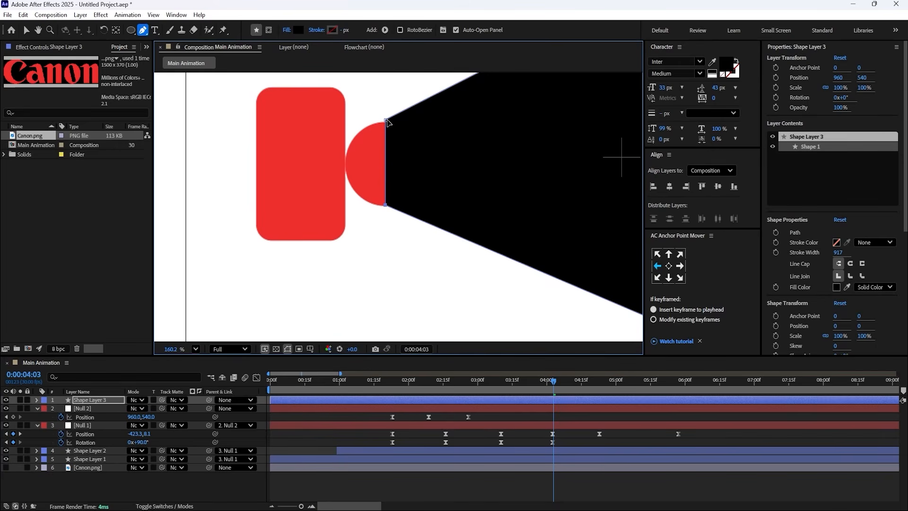
left_click_drag(387, 122, 388, 125)
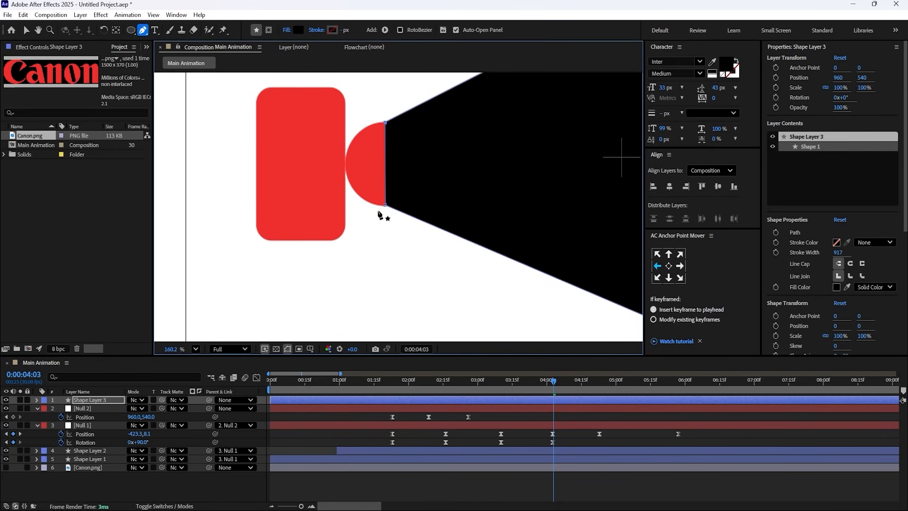
Step: Move Shape Layer 3 below Shape Layer 1 in the layer stack and parent it to Shape Layer 1
left_click(311, 418)
left_click(291, 405)
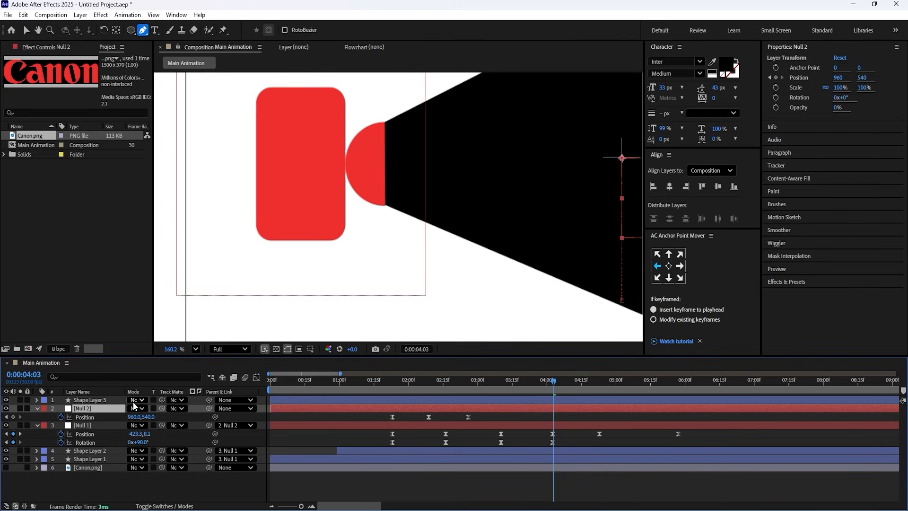
left_click_drag(86, 401, 101, 461)
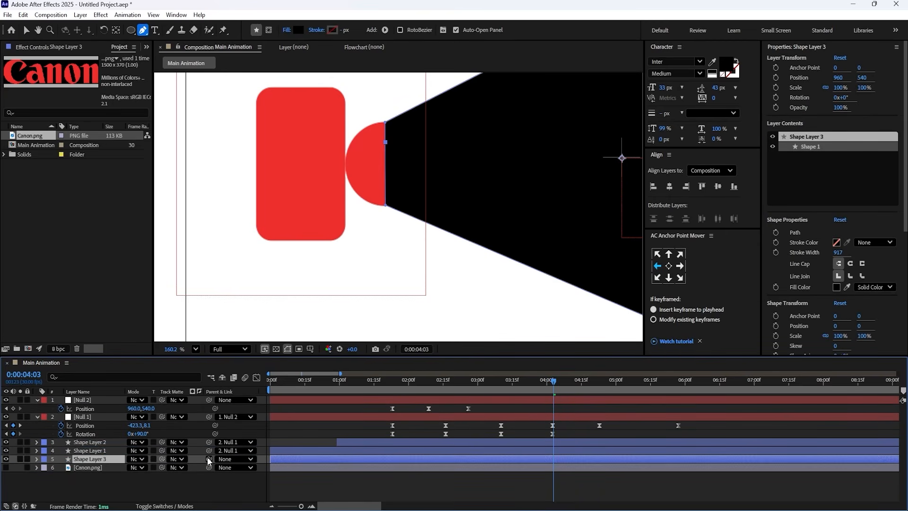
left_click_drag(201, 462, 107, 454)
left_click_drag(105, 454, 105, 451)
left_click(105, 451)
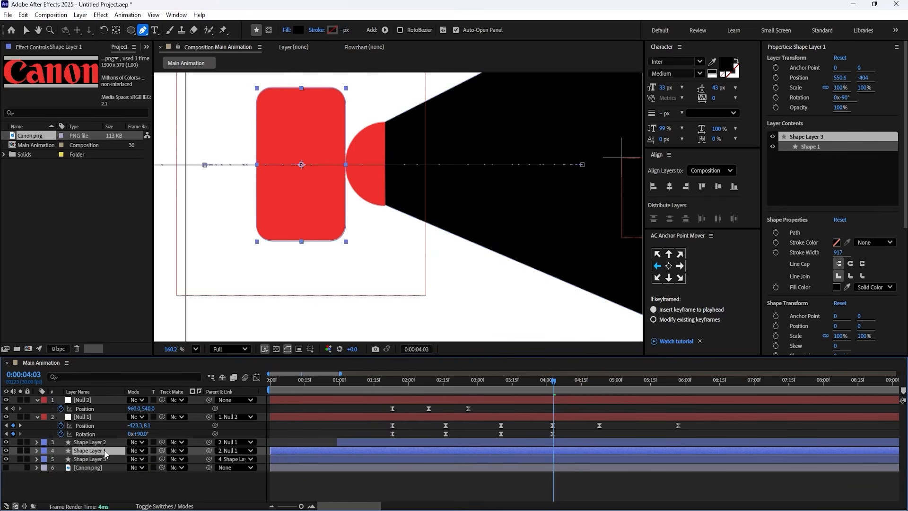
Step: Fit the composition in the viewer and preview how the beam follows the swinging camera
left_click(195, 349)
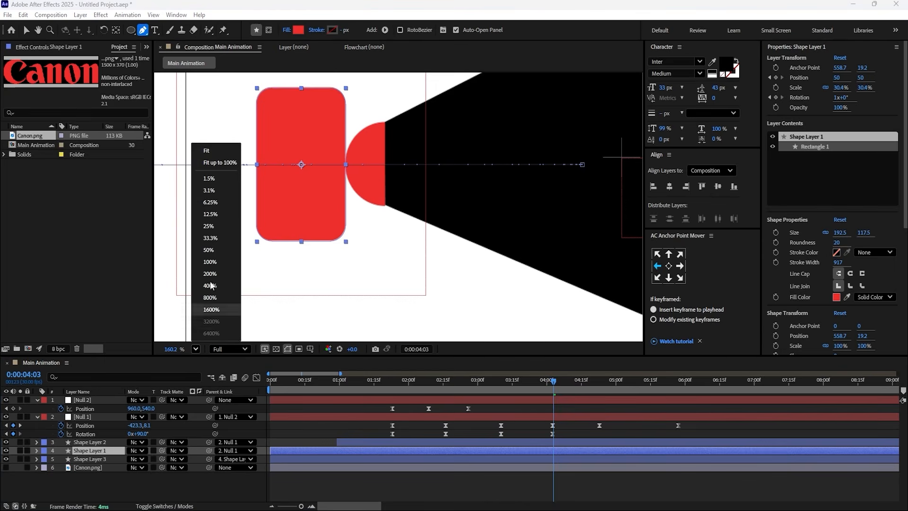
left_click(212, 163)
left_click_drag(473, 387, 359, 391)
key("space")
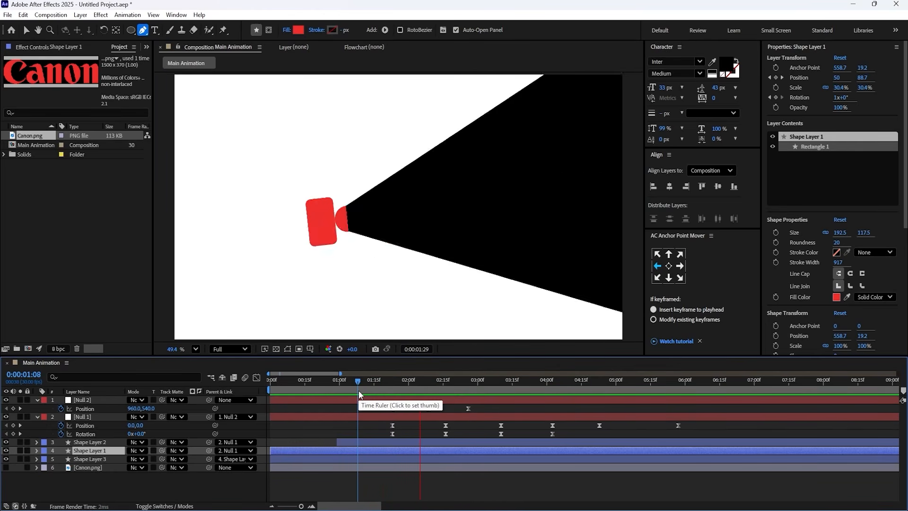
left_click_drag(364, 388, 482, 389)
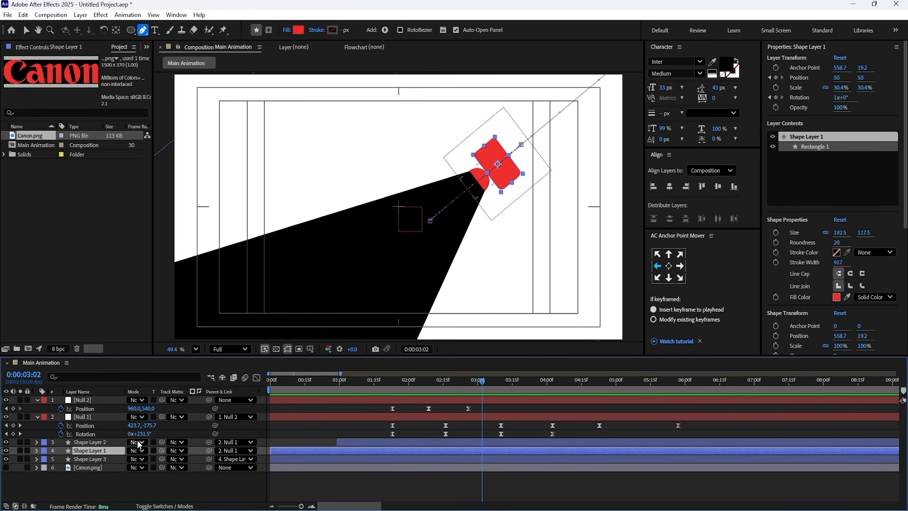
Step: Set Shape Layer 3's fill to the red F03B30 sampled from the camera body and deselect the layer
left_click(109, 461)
left_click(299, 29)
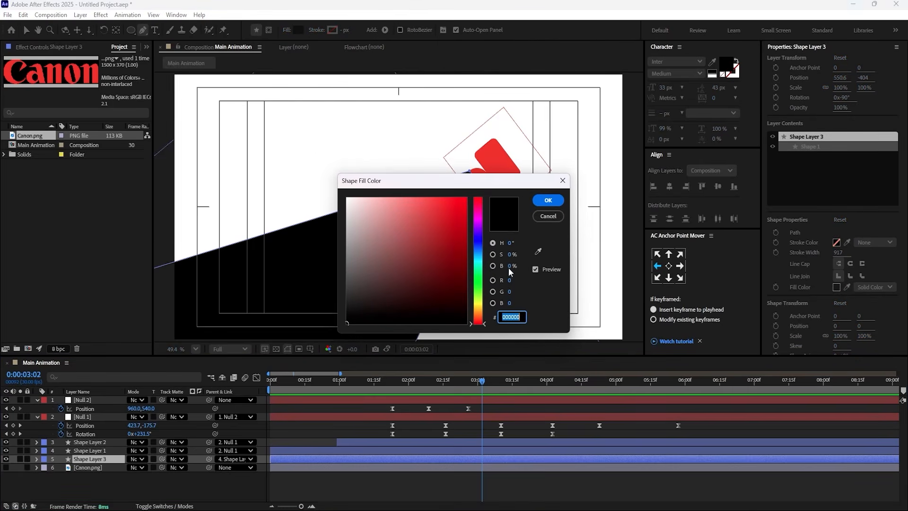
left_click(538, 251)
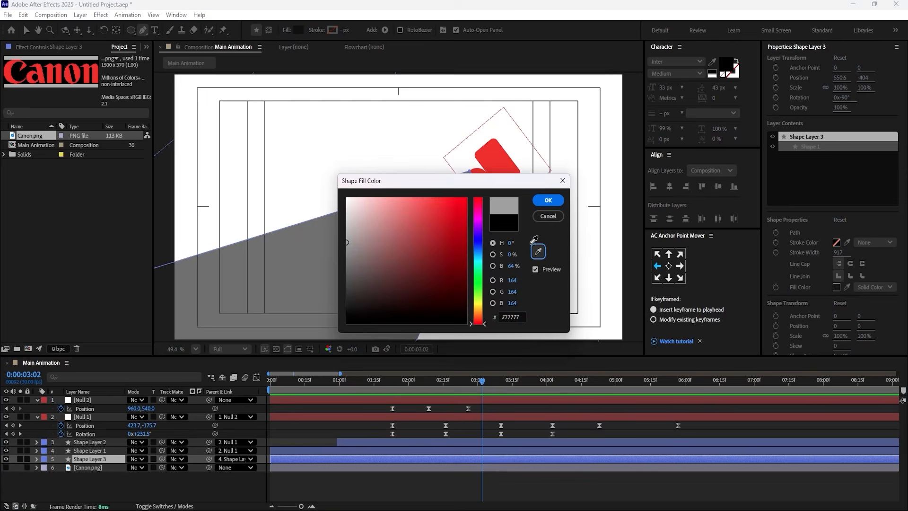
left_click(499, 156)
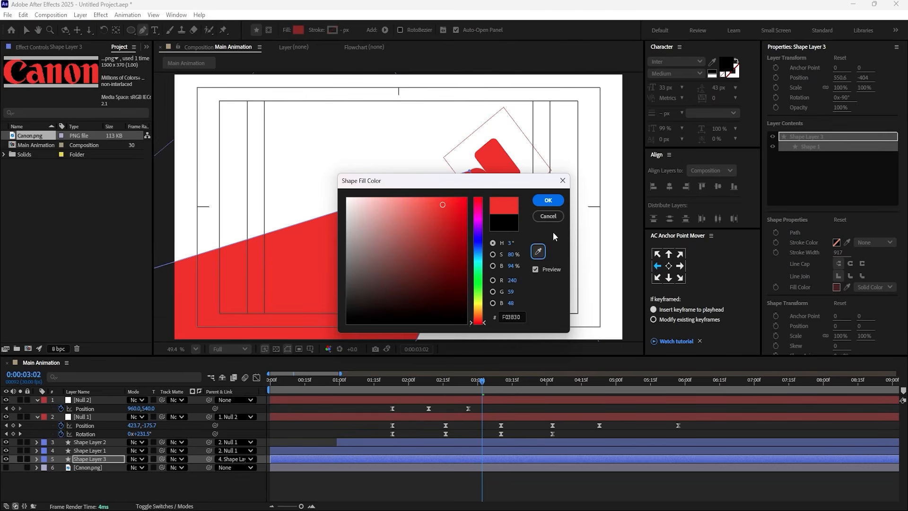
left_click(548, 200)
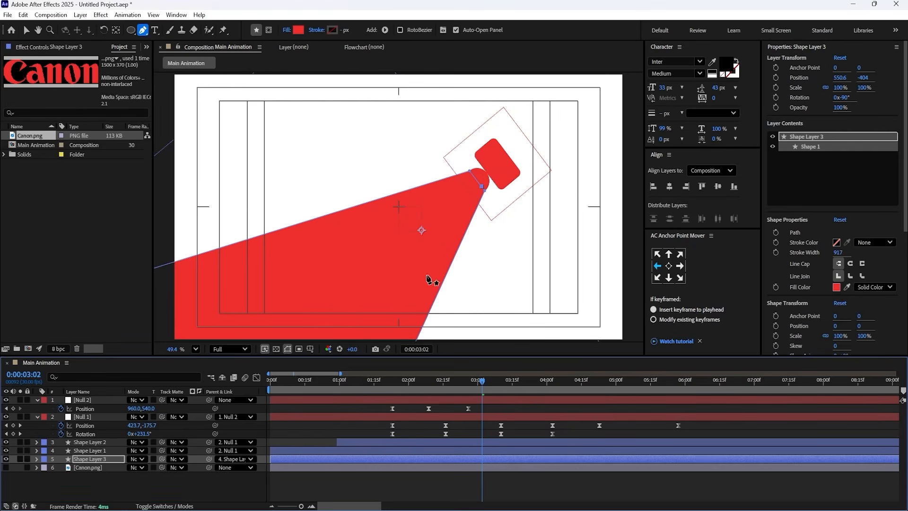
key("F2")
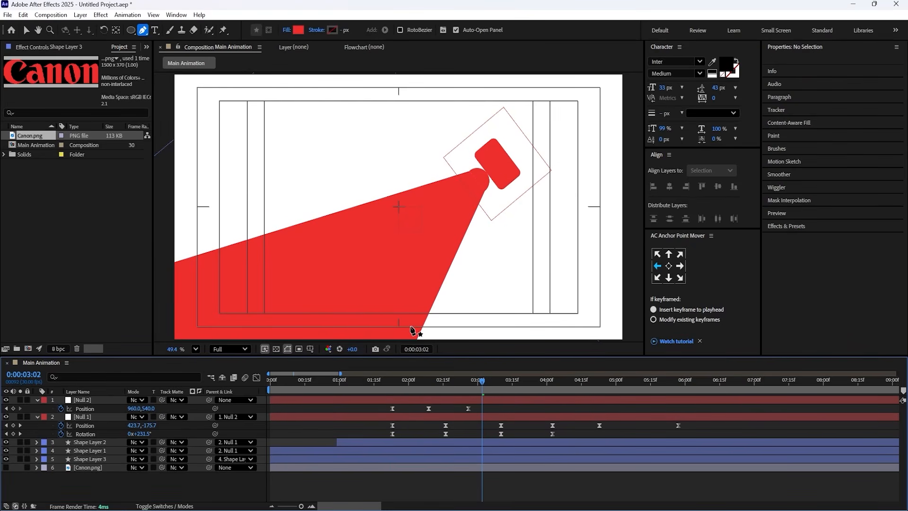
Step: At 0:00:04:03, change Shape Layer 3's fill to a linear gradient and extend its end point beyond the composition's right edge
left_click_drag(514, 390, 552, 390)
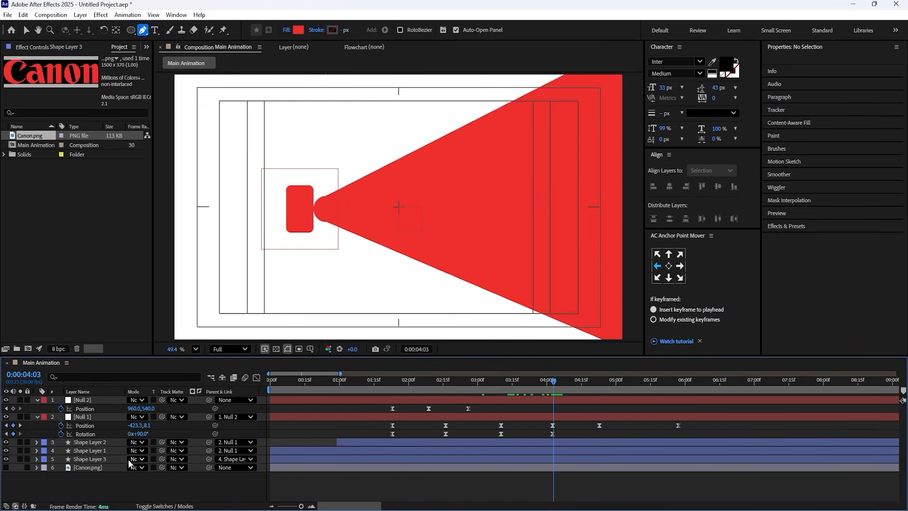
left_click(97, 459)
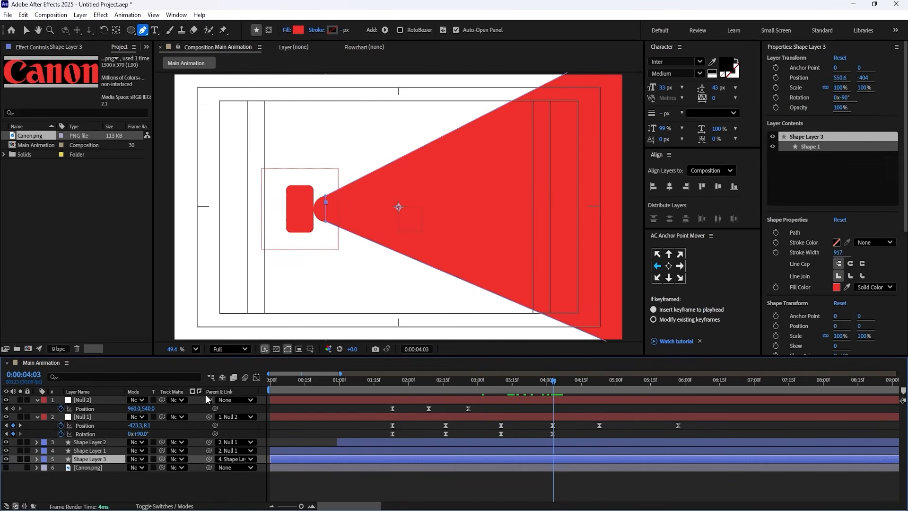
left_click(287, 32)
left_click(438, 233)
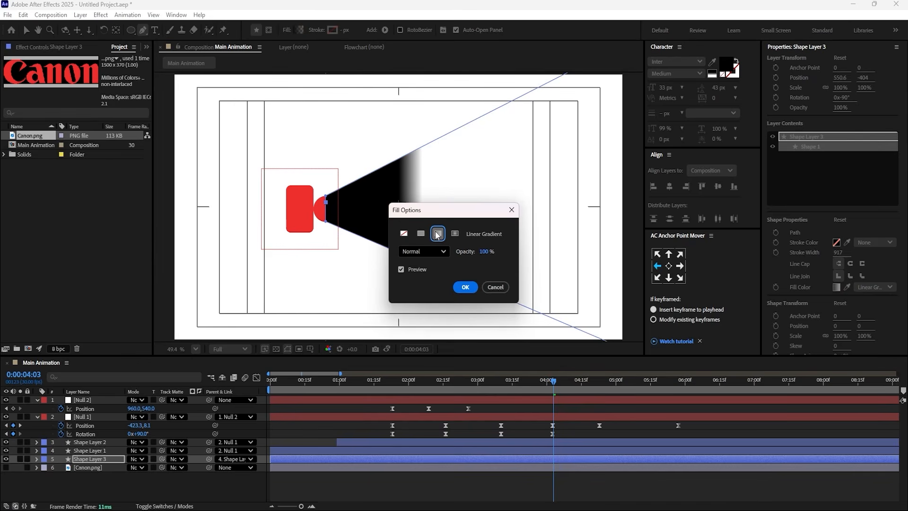
left_click(465, 287)
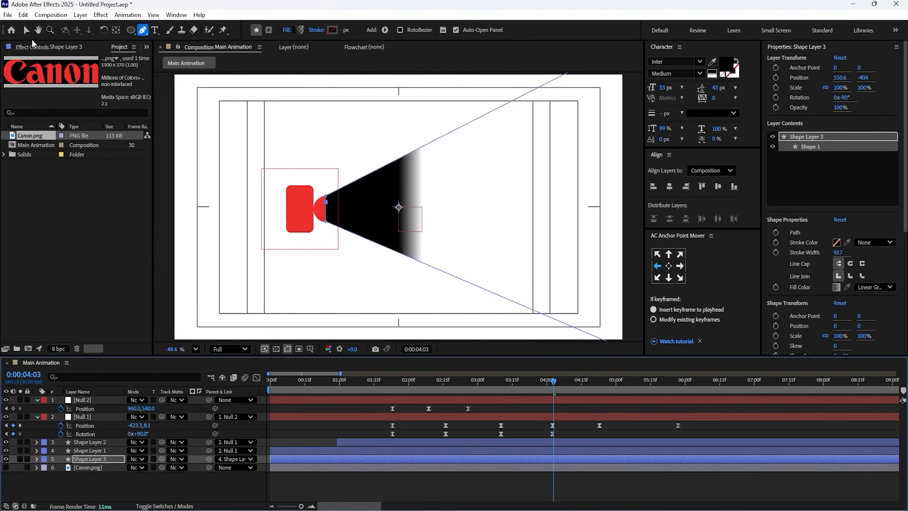
left_click(28, 35)
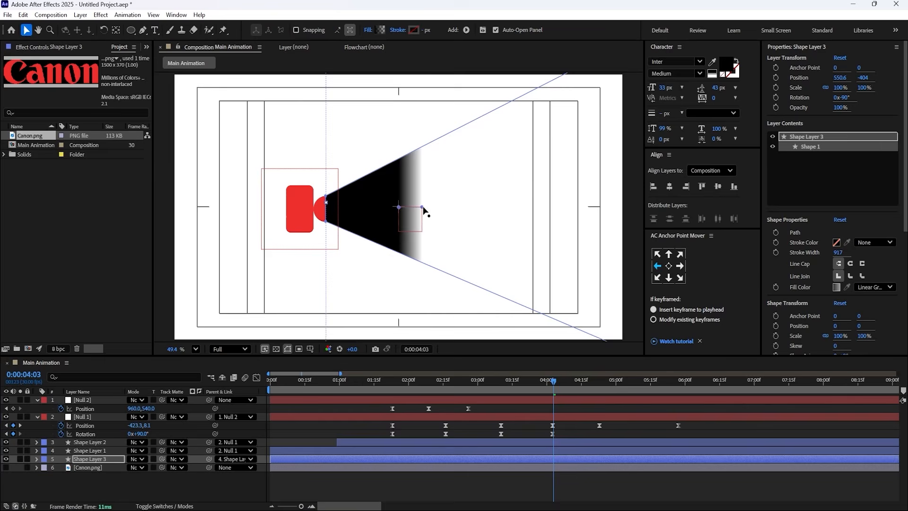
left_click_drag(423, 208, 666, 212)
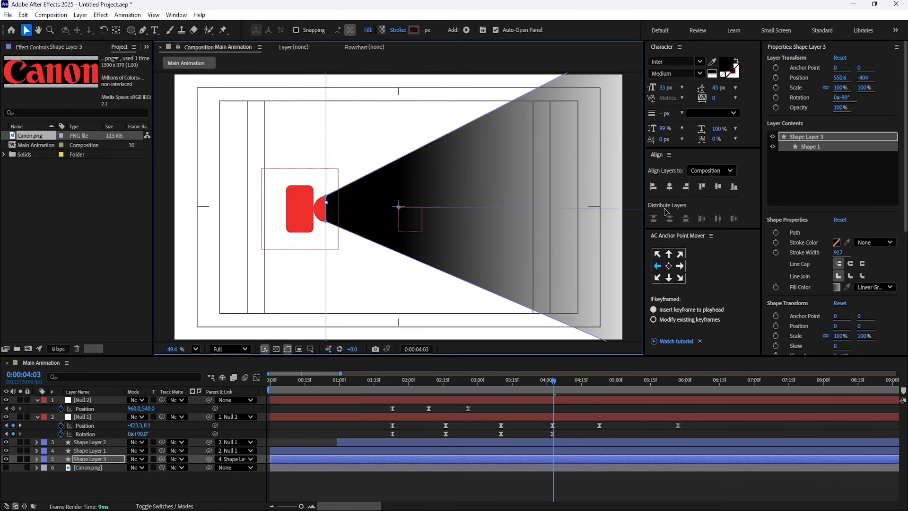
Step: Move Shape Layer 3's gradient start point onto the camera lens and set the gradient's first color stop to the camera body's red F03B30
left_click_drag(399, 208, 321, 212)
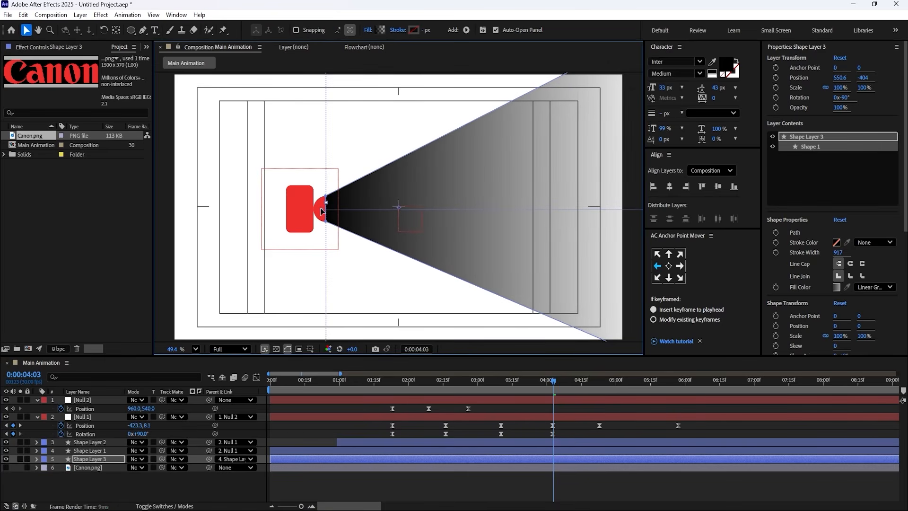
left_click(382, 30)
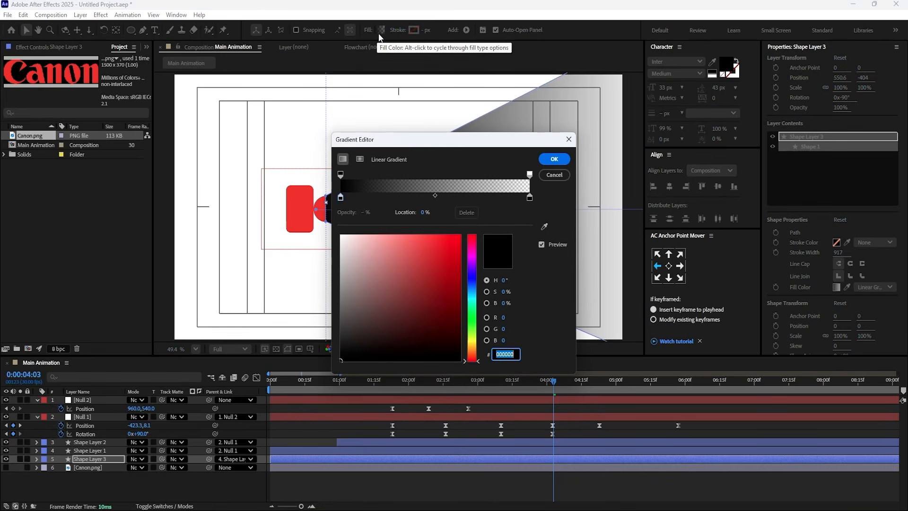
left_click(341, 198)
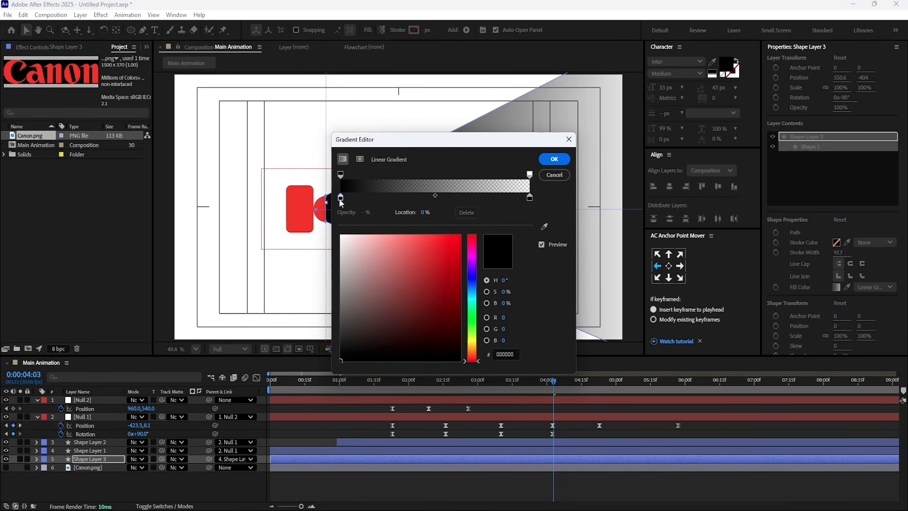
left_click(544, 226)
left_click(306, 203)
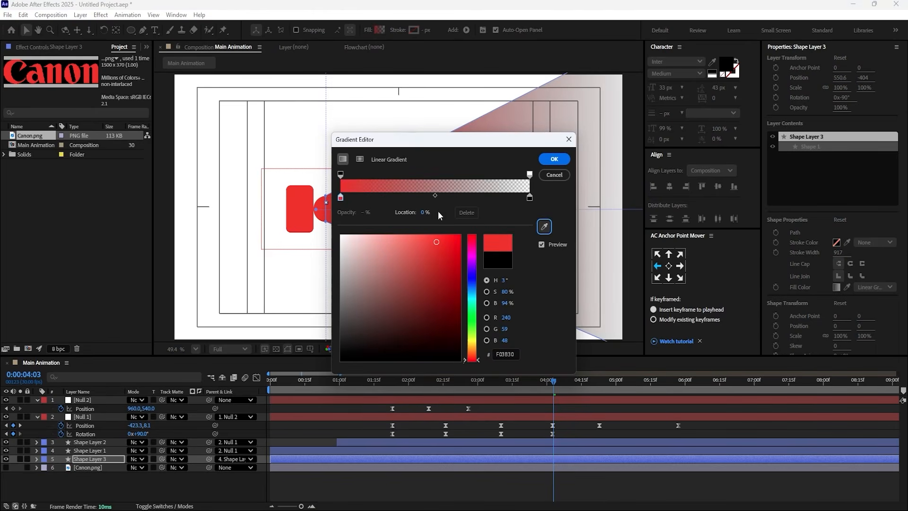
Step: Set the gradient's end color stop to the camera body's red F03B30, accept the gradient and deselect the layer
left_click(530, 197)
left_click(545, 227)
left_click(300, 203)
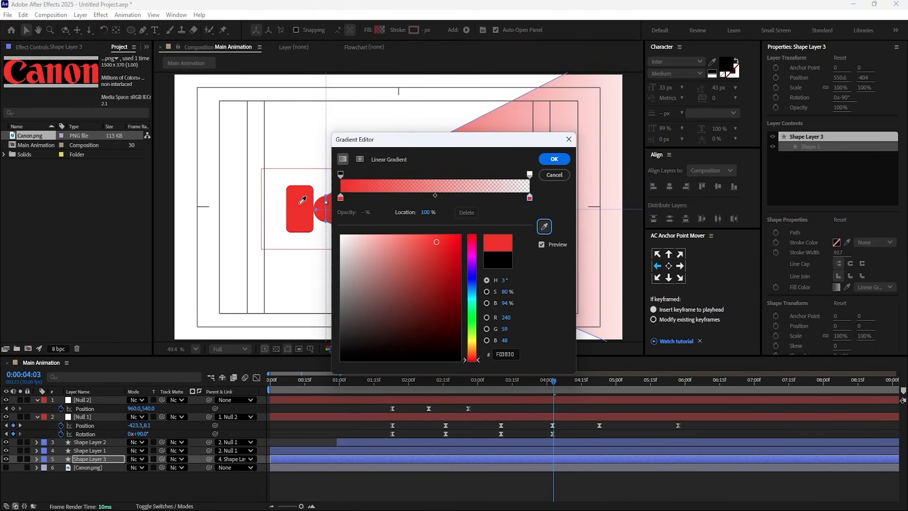
left_click(530, 174)
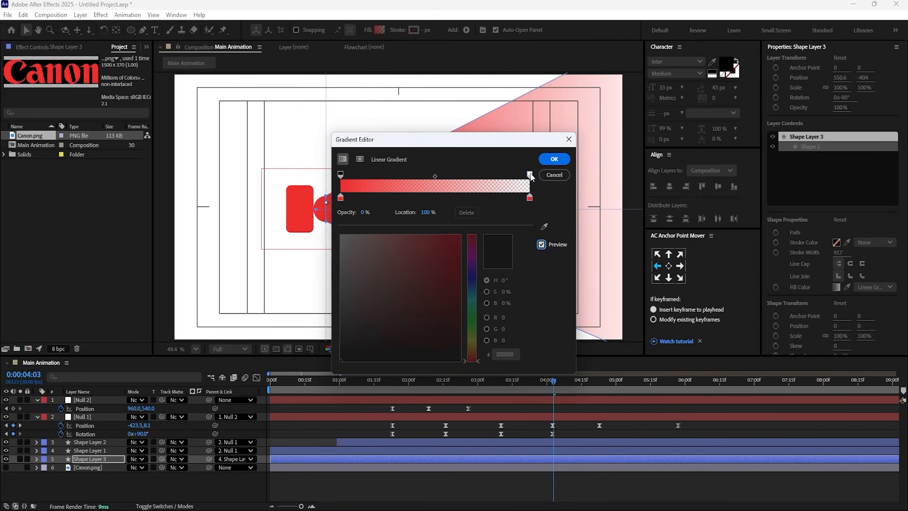
left_click(530, 198)
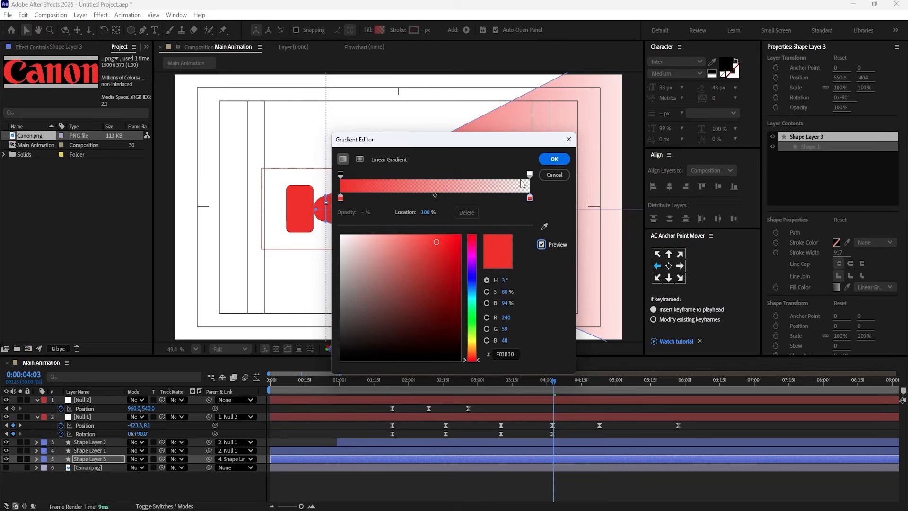
left_click(530, 174)
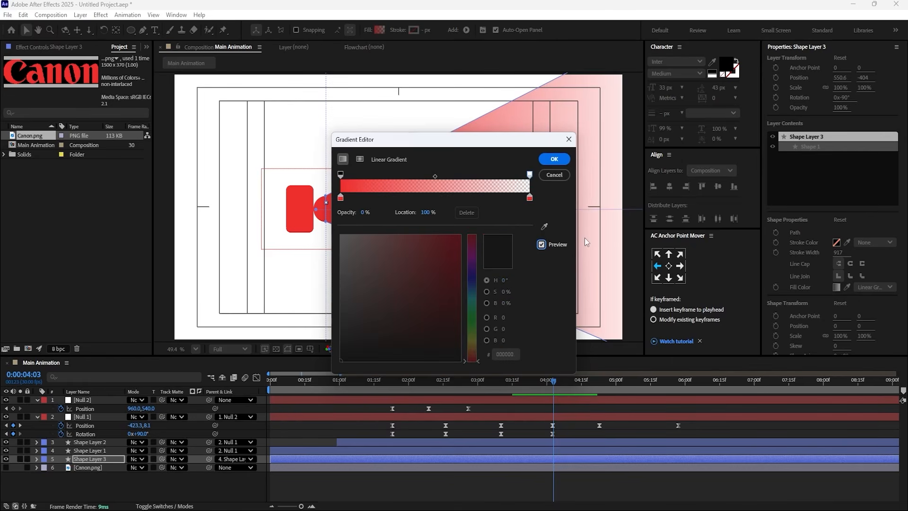
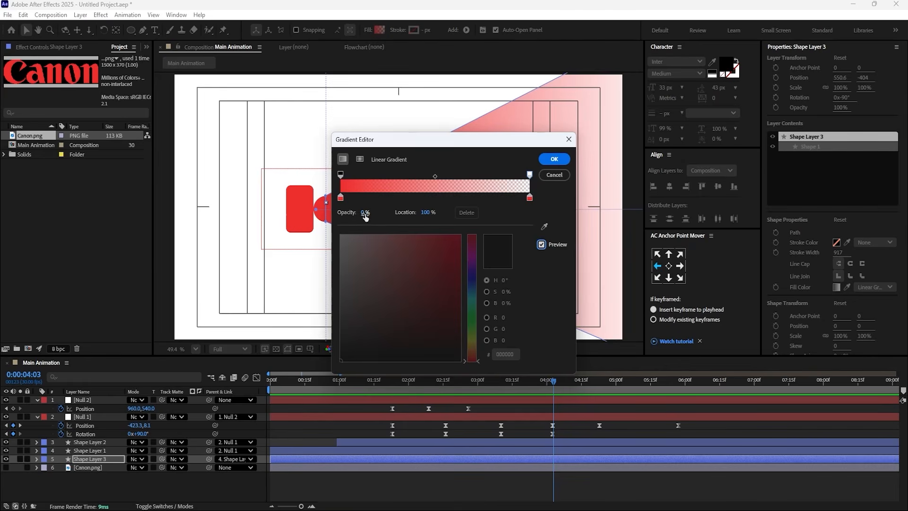
left_click(554, 159)
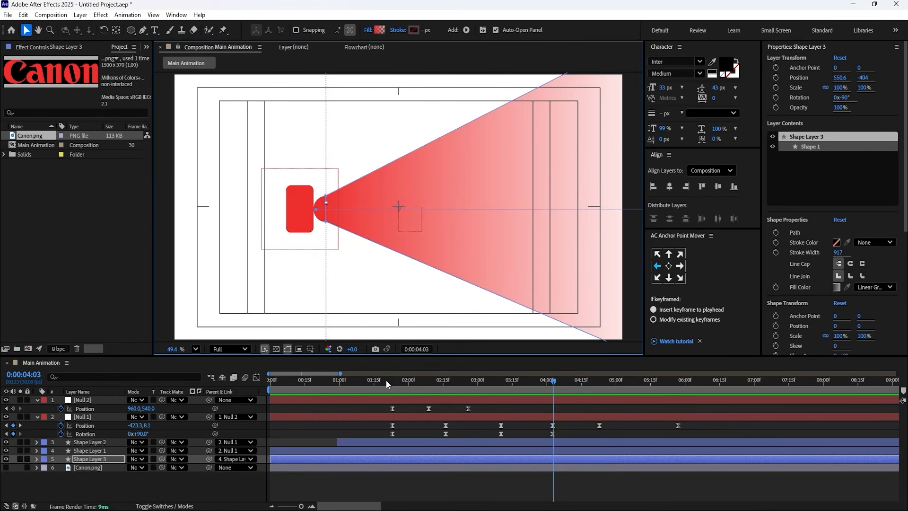
left_click(330, 410)
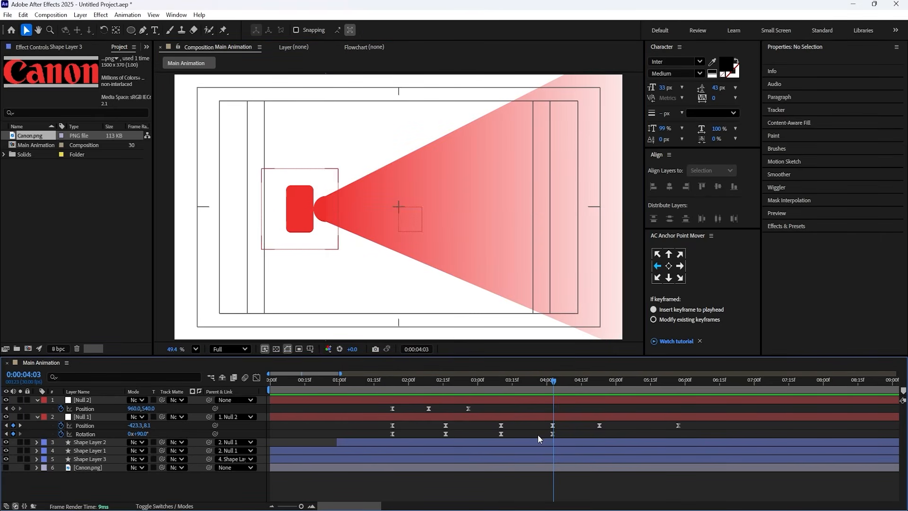
Step: Lower Shape Layer 3's opacity to 44% and preview the animation from the start
left_click(78, 462)
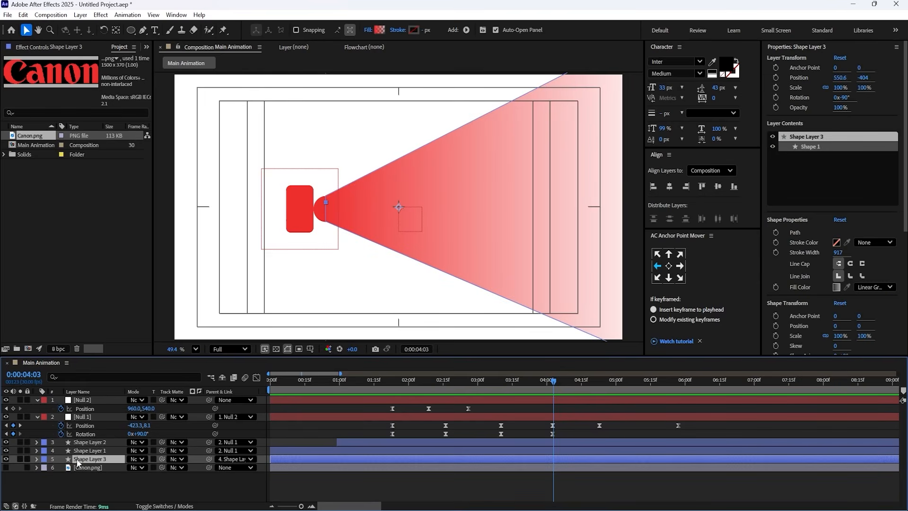
key("alt+shift+t")
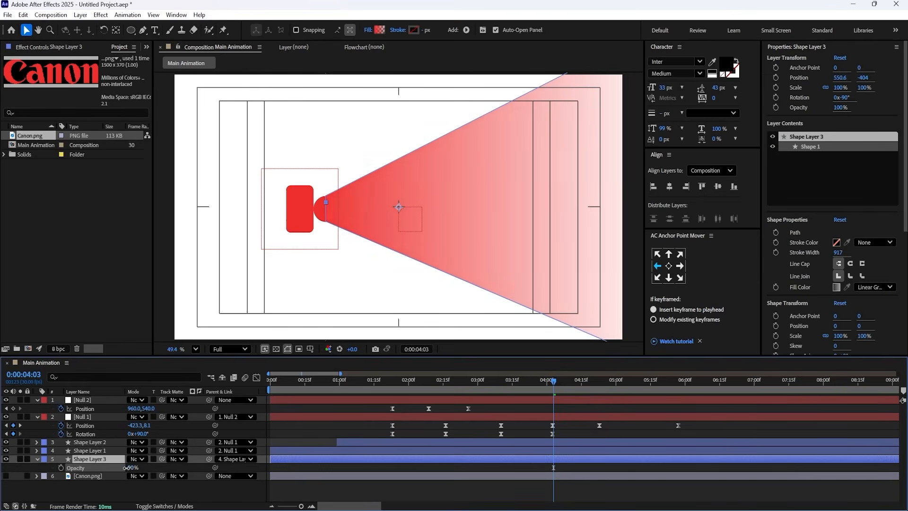
left_click_drag(131, 467, 105, 468)
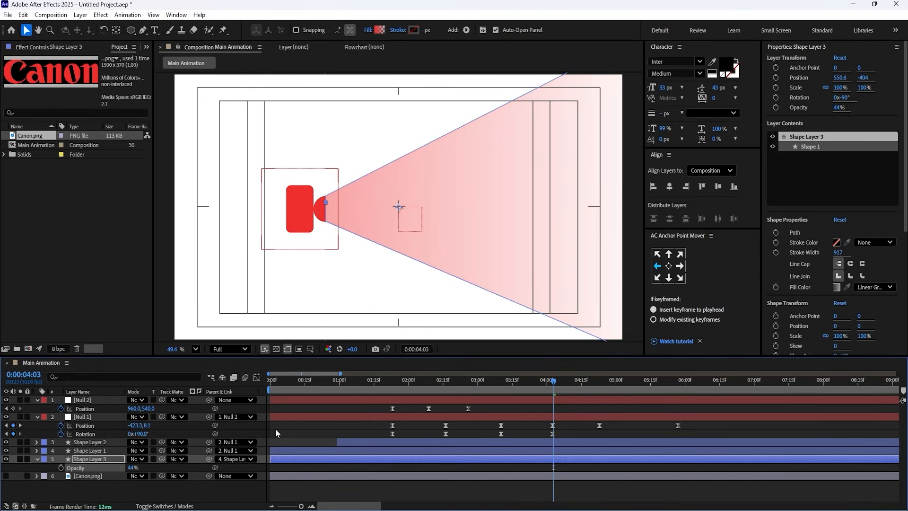
left_click(278, 434)
left_click_drag(419, 385, 240, 388)
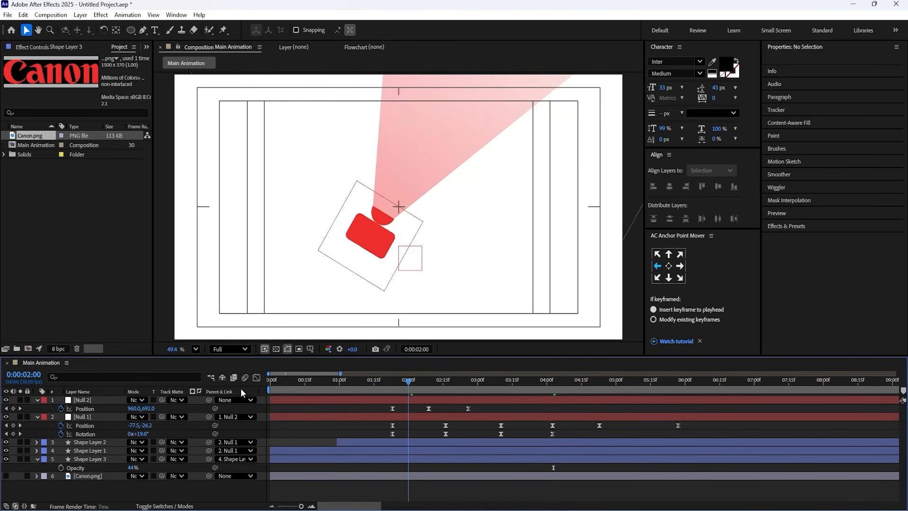
key("space")
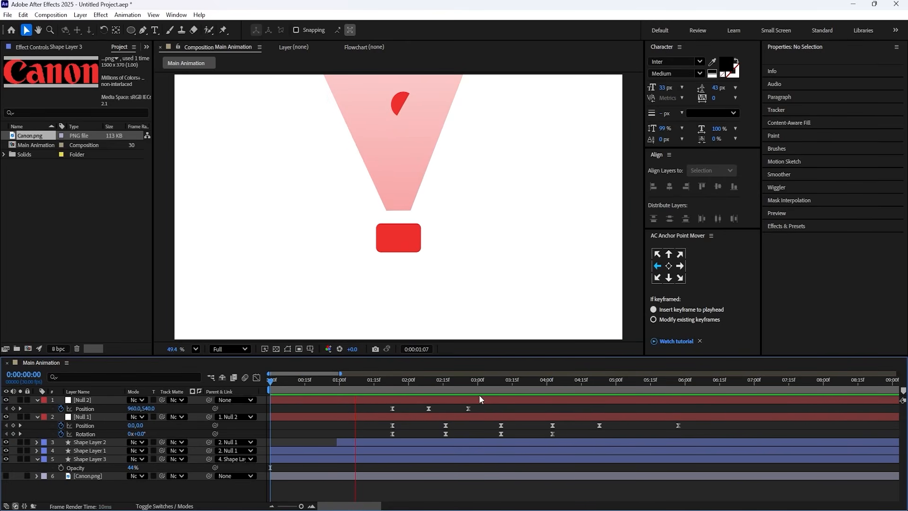
Step: Trim Shape Layer 3's start to the nulls' first keyframes and preview the animation from 0:00:00:24
mouse_move(384, 384)
left_mouse_down()
mouse_move(383, 394)
mouse_move(380, 385)
mouse_move(392, 387)
left_mouse_up()
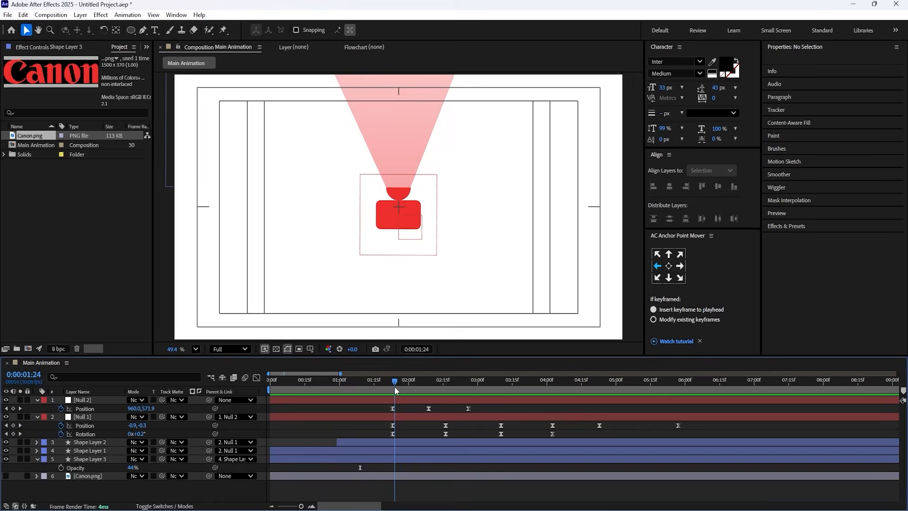
left_click(84, 458)
left_click_drag(342, 391, 325, 391)
key("space")
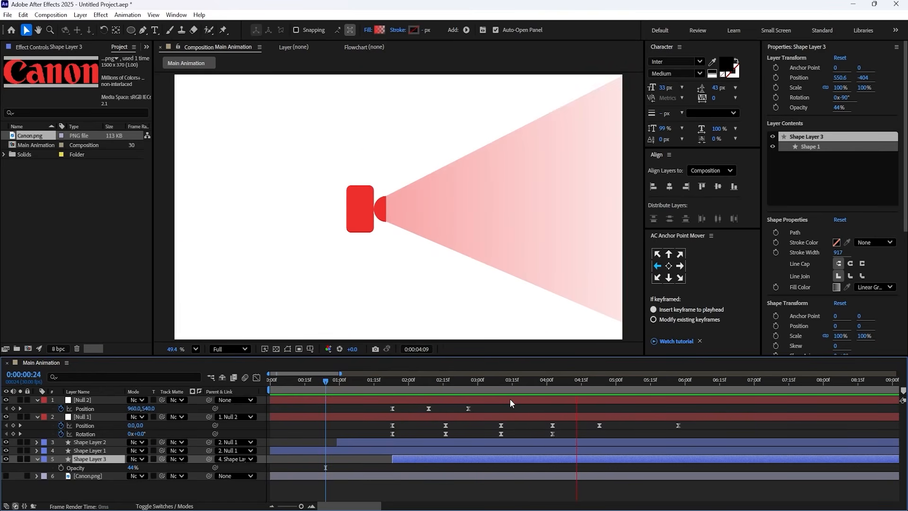
Step: Split Shape Layer 3 at 0:00:04:23, delete the part after the split, and preview the animation from the start
left_click(606, 385)
left_click_drag(606, 385, 599, 385)
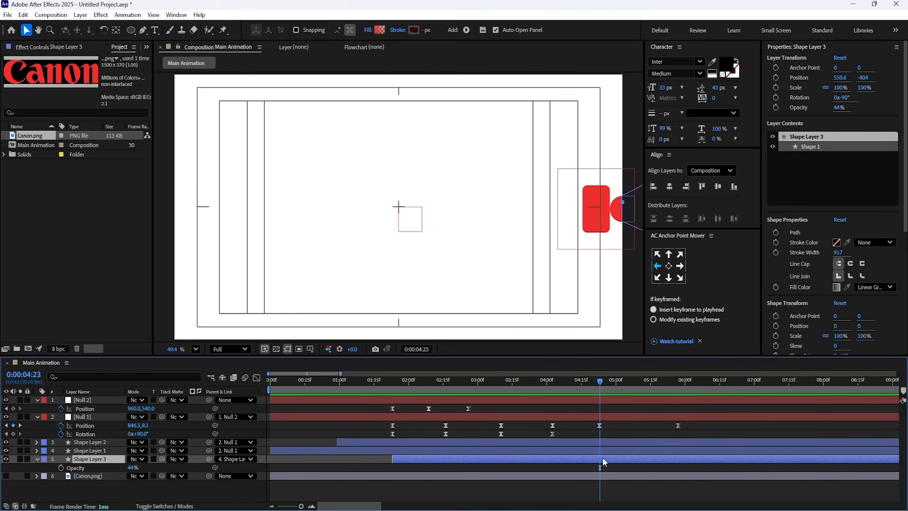
key("alt+bracketright")
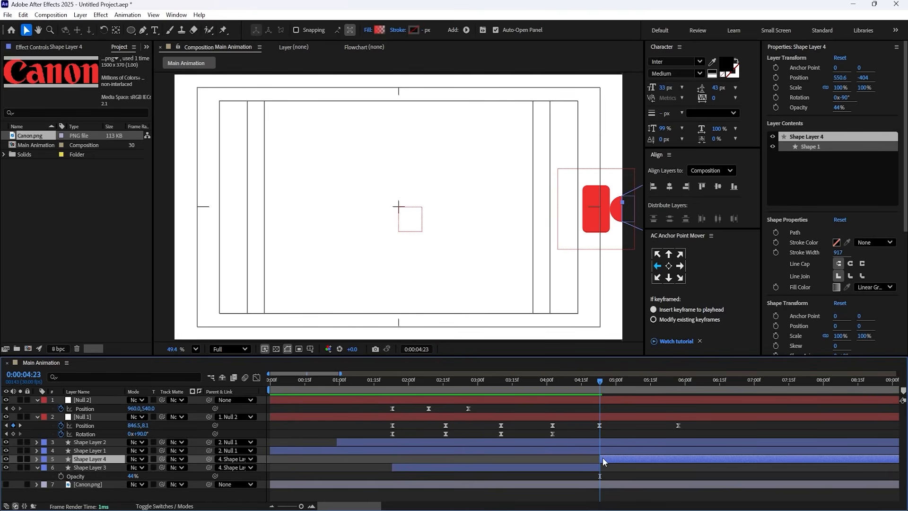
left_click(526, 403)
key("Home")
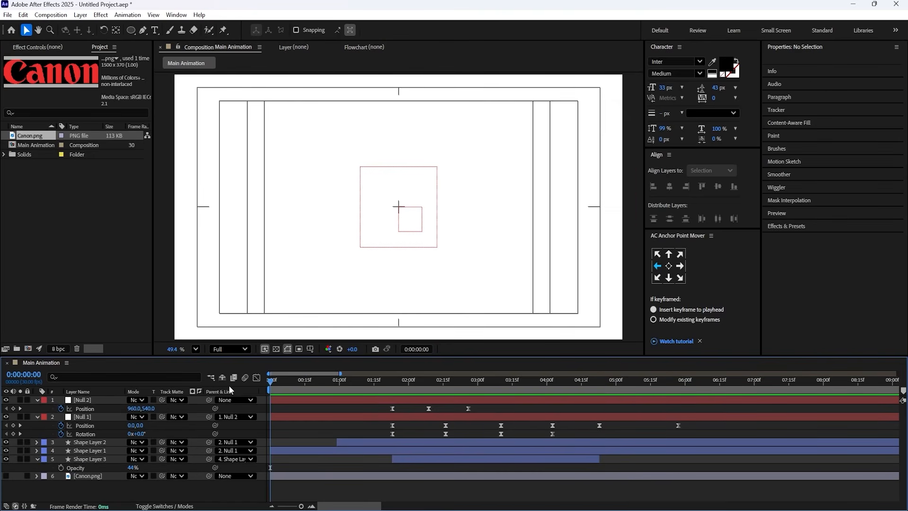
key("space")
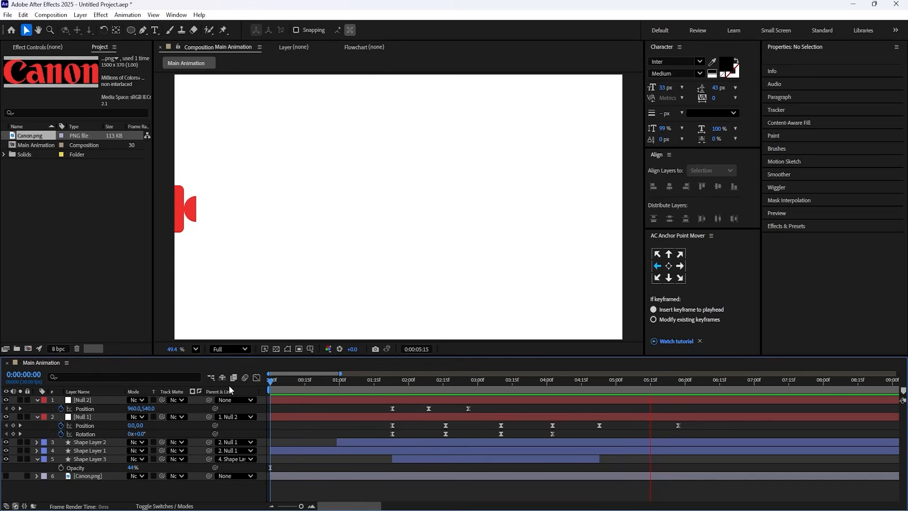
key("space")
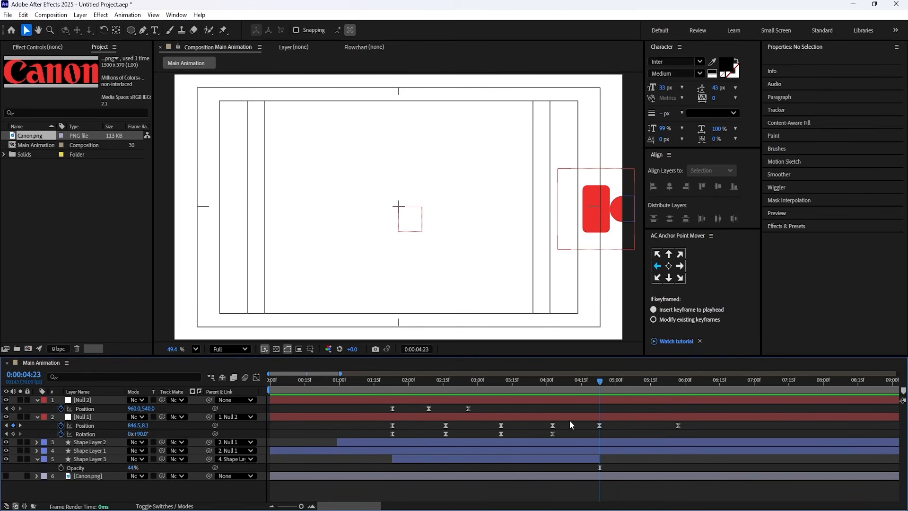
Step: Create a 1920 × 1080 solid in the red sampled from the camera body and shift it to start just after 0:00:06:15
key("ctrl+y")
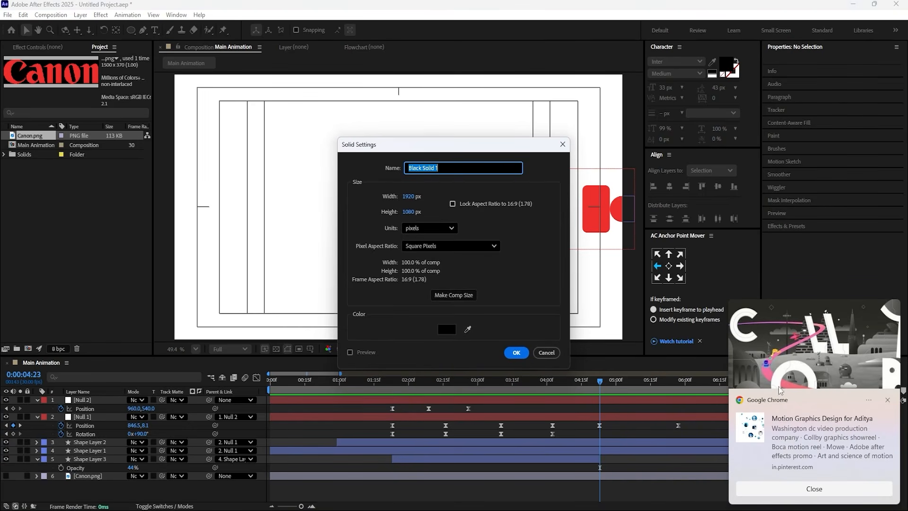
left_click(887, 401)
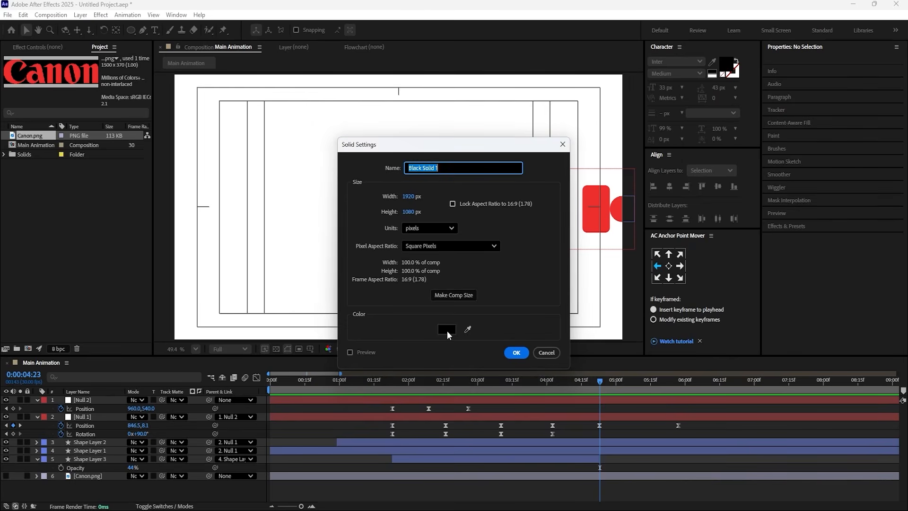
left_click(469, 329)
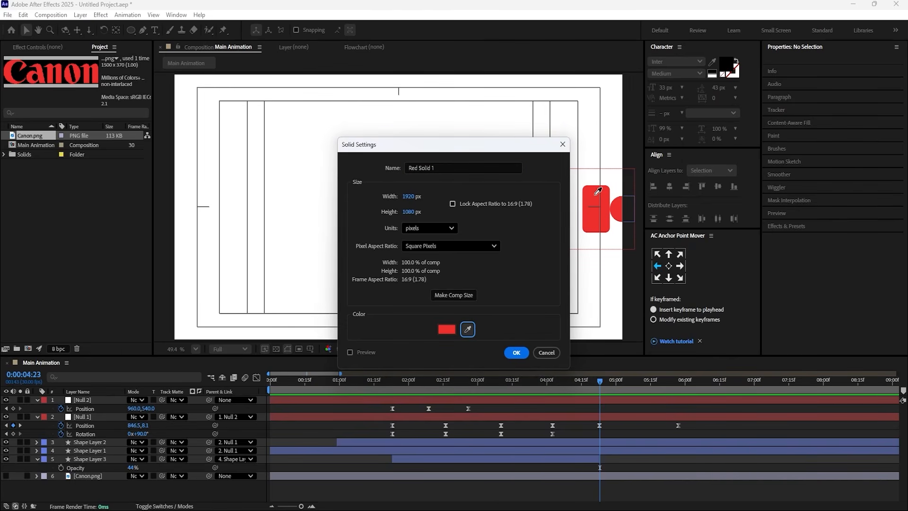
left_click(516, 352)
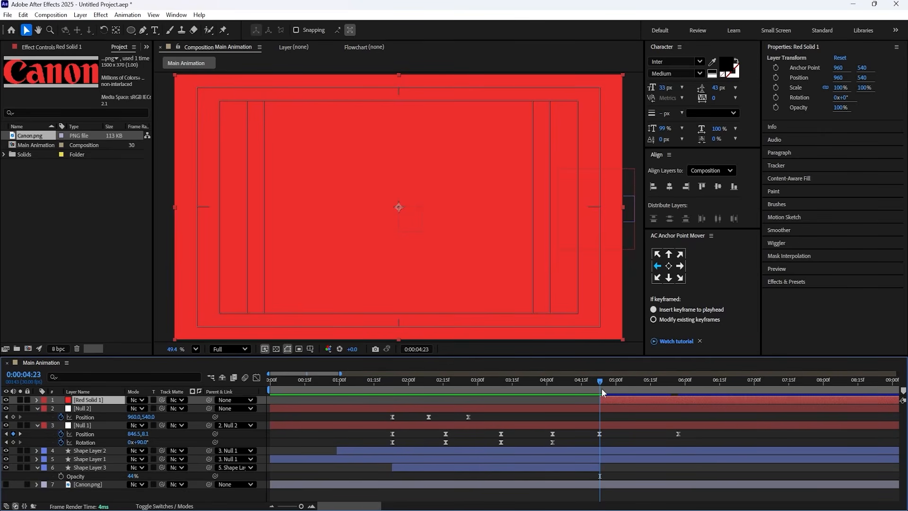
left_click_drag(602, 388, 762, 399)
Step: At Null 1's last position keyframe, 0:00:05:27, set its X position to -1071.7 so the lens sits just outside the composition's left edge
left_click(685, 390, "shift")
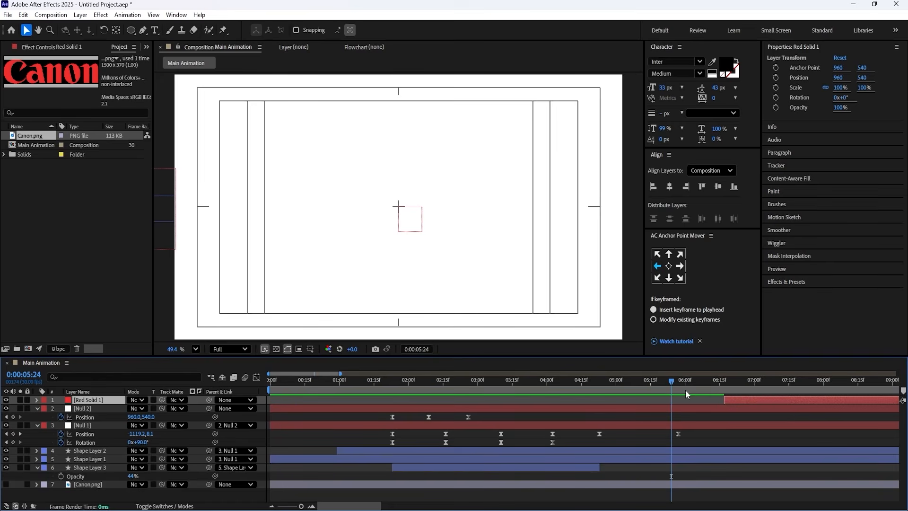
left_click(685, 425)
scroll(550, 283, "down", 2)
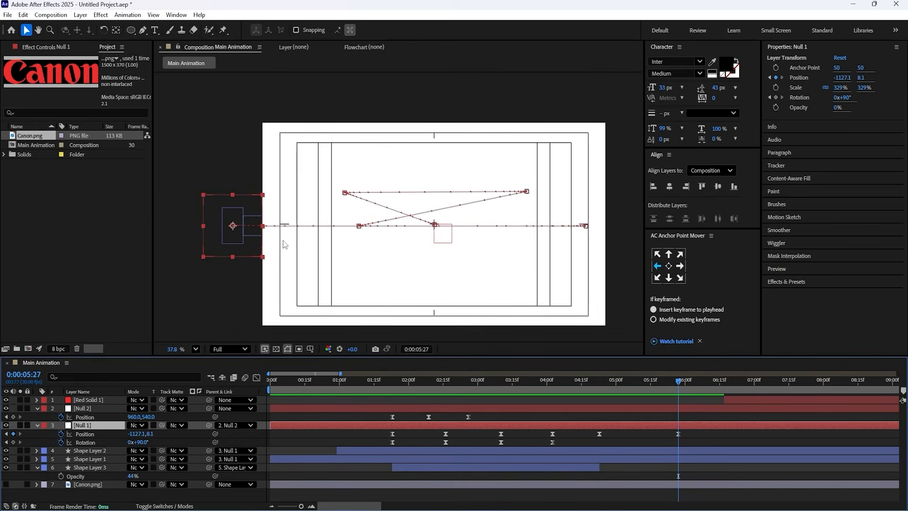
scroll(231, 231, "up", 4)
left_click_drag(247, 265, 460, 265)
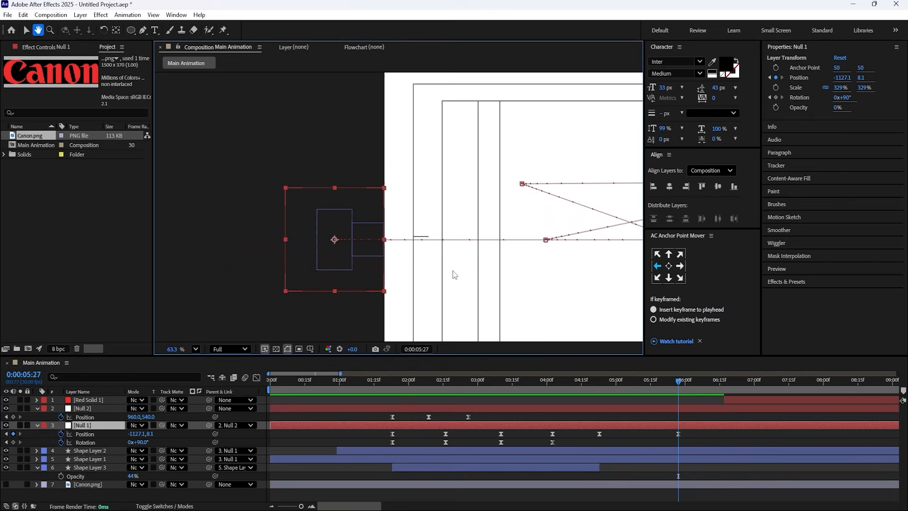
left_click_drag(365, 277, 371, 278)
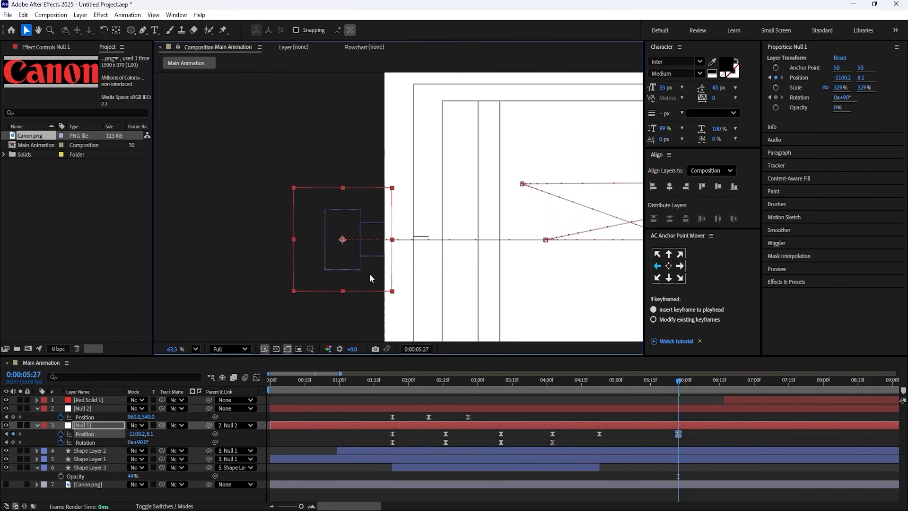
left_click_drag(136, 434, 161, 436)
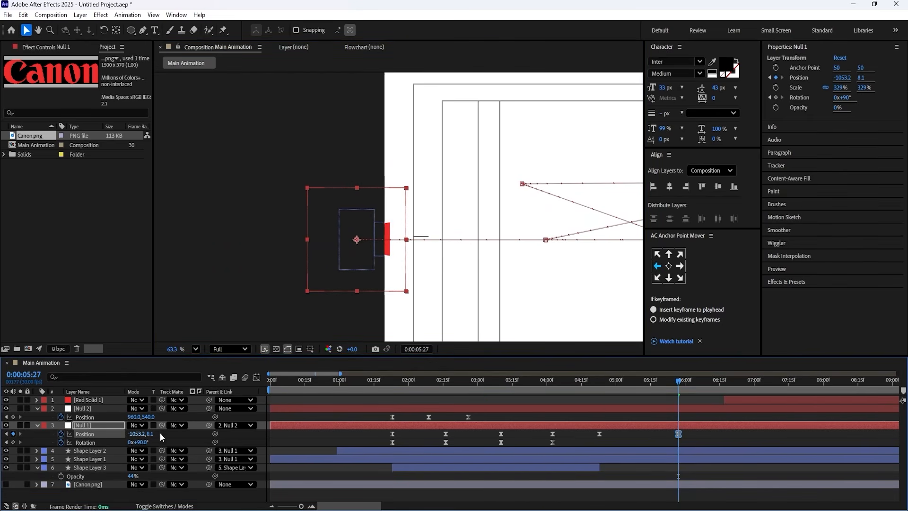
scroll(397, 208, "up", 5)
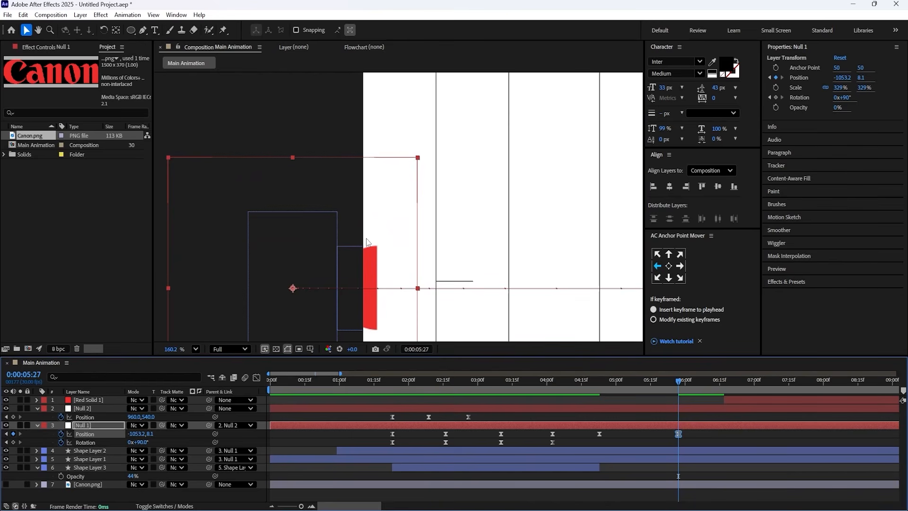
key("space")
left_click_drag(330, 246, 331, 192)
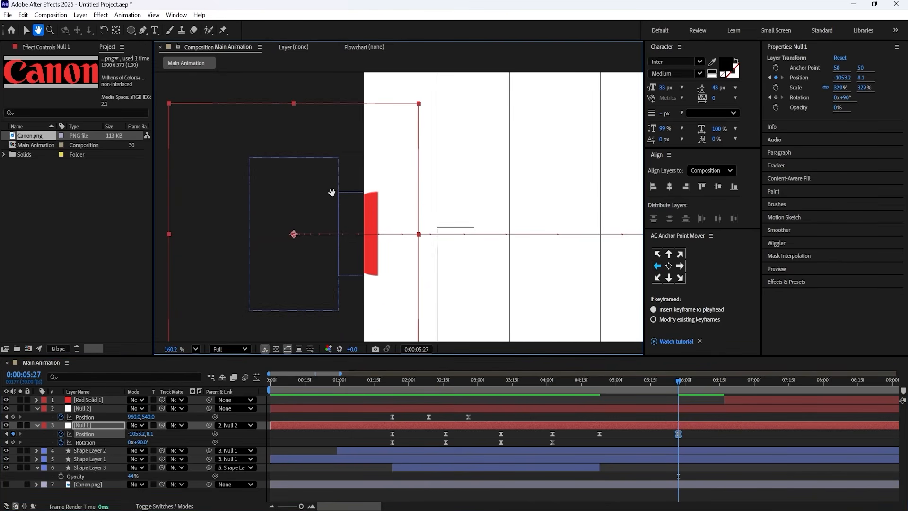
left_click_drag(134, 433, 131, 436)
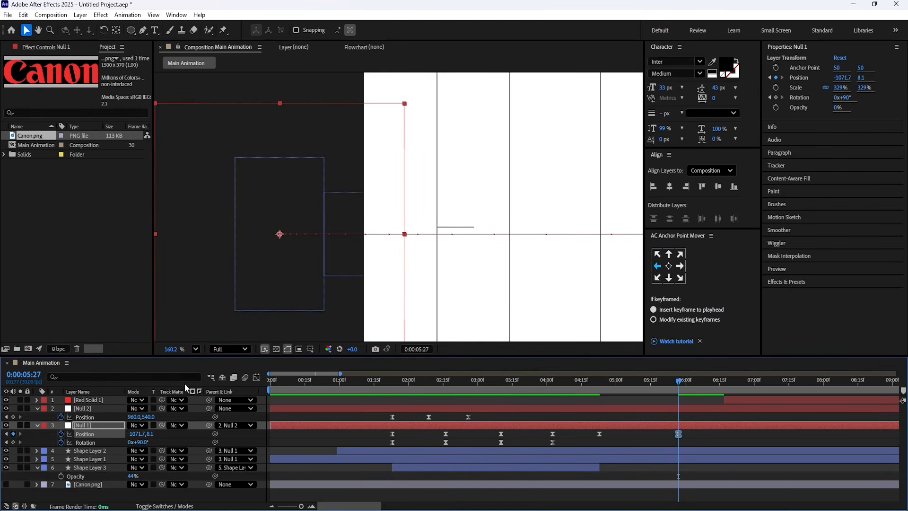
Step: Shift Red Solid 1 to start just before 0:00:04:23 and, at 0:00:05:27, parent it to Null 1
left_click(195, 349)
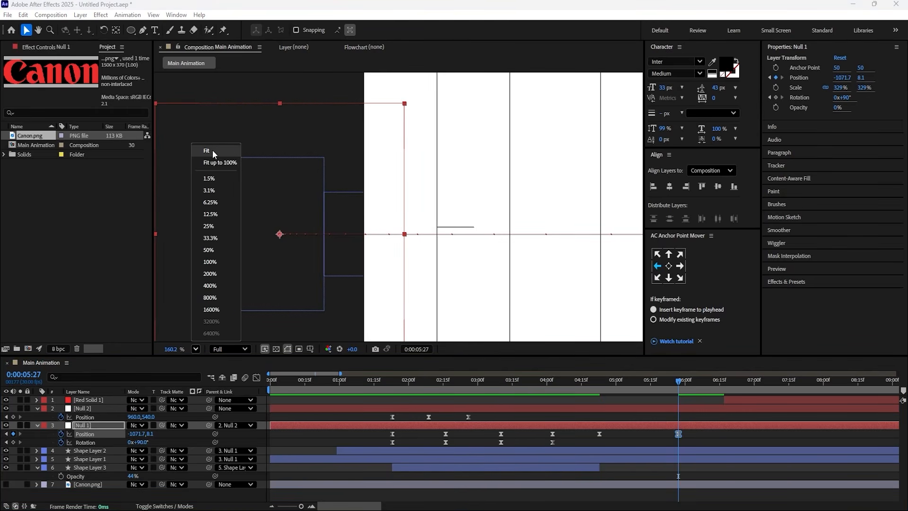
left_click(212, 150)
left_click_drag(748, 401, 622, 406)
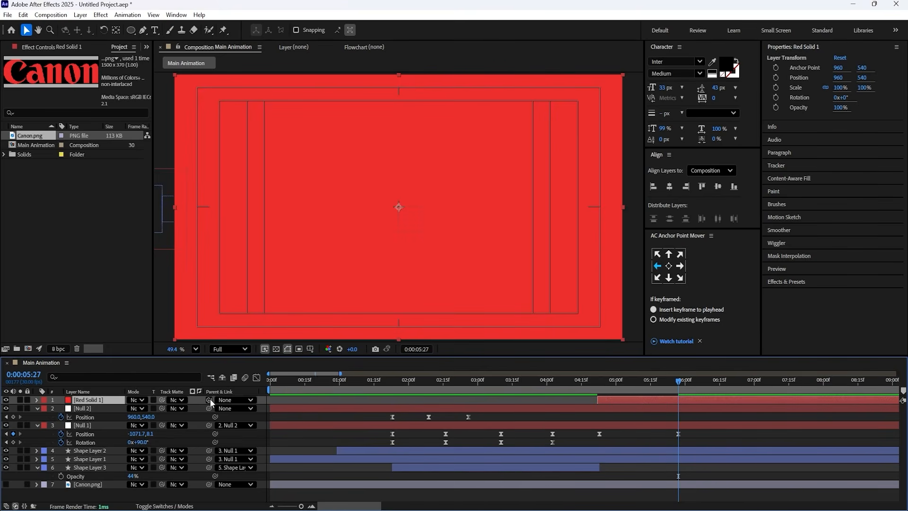
left_click_drag(210, 398, 92, 425)
left_click(195, 349)
left_click(212, 149)
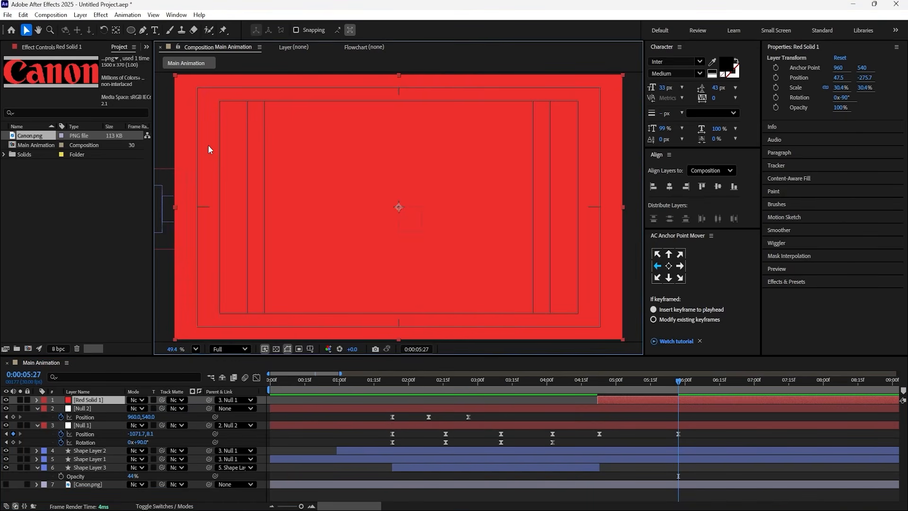
Step: Preview the red solid following the camera from 0:00:04:23 and again from 0:00:03:27
key("j")
key("space")
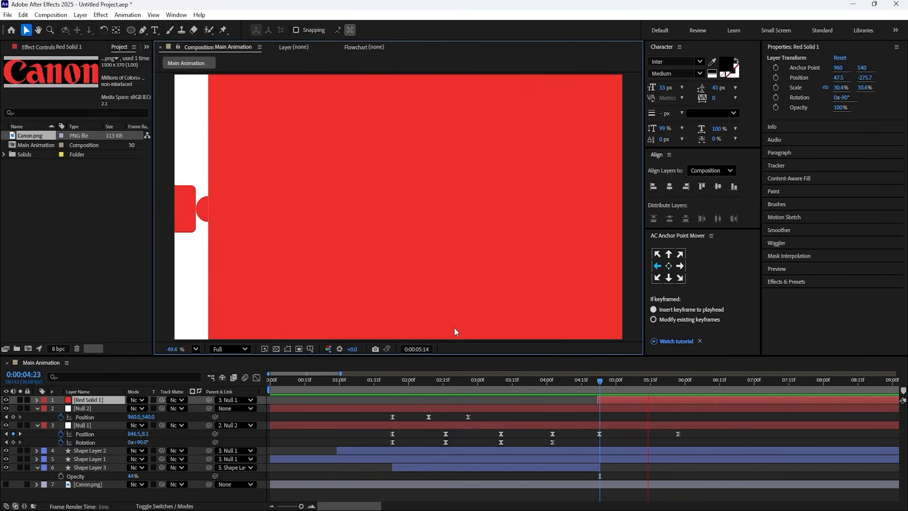
key("space")
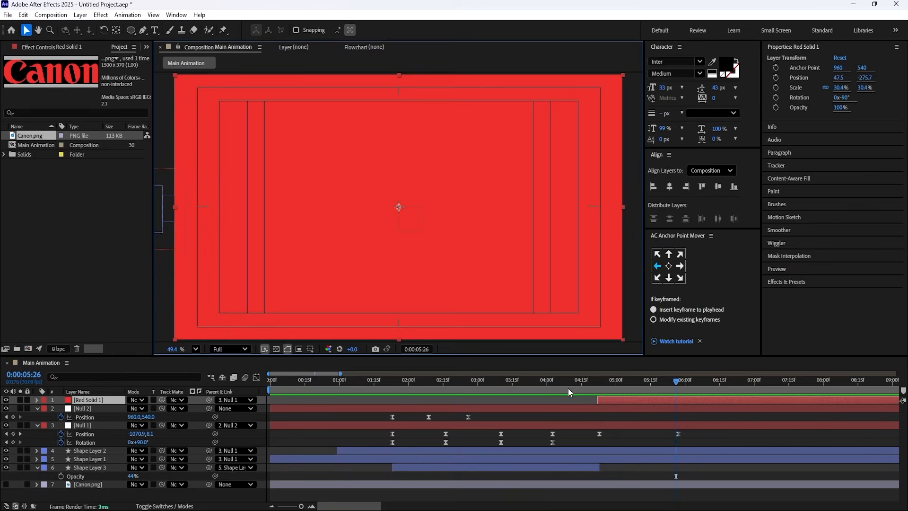
left_click(540, 382)
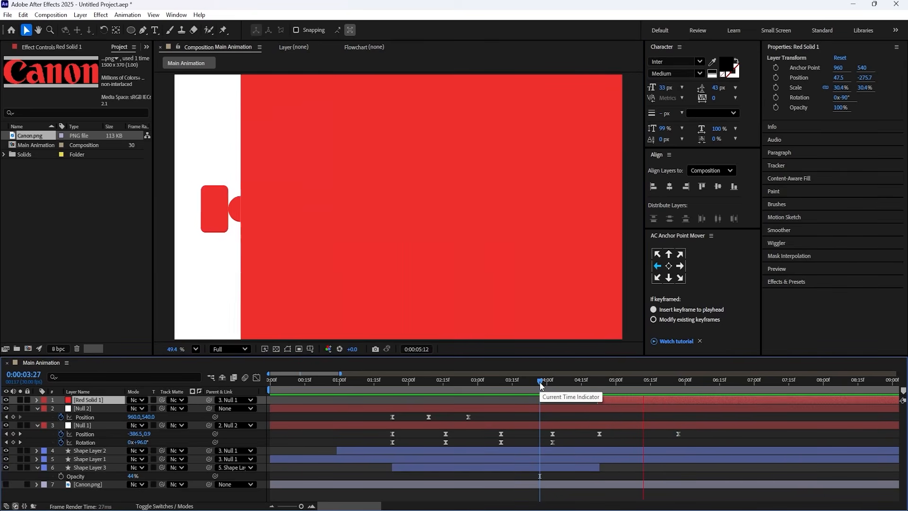
key("space")
Step: Collapse all revealed layer properties and preview the animation from the start at fitted view size
left_click(450, 399)
key("u")
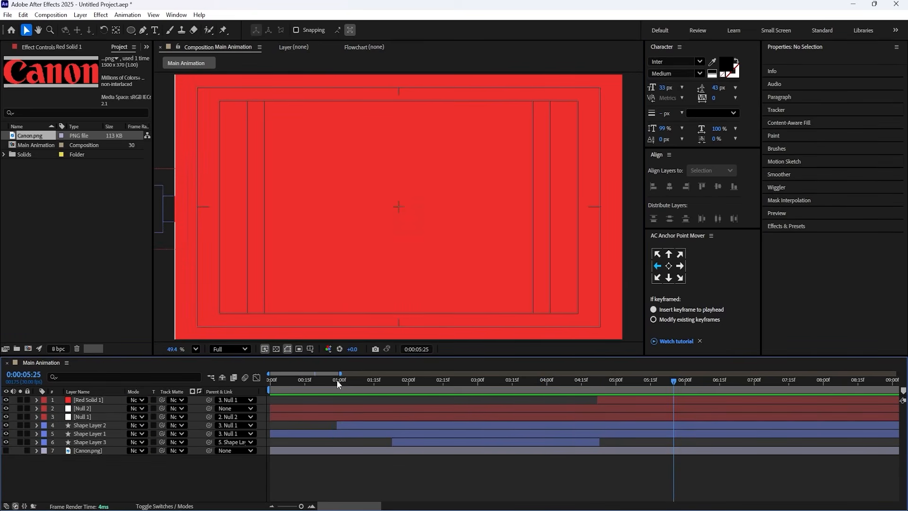
key("Home")
left_click(194, 349)
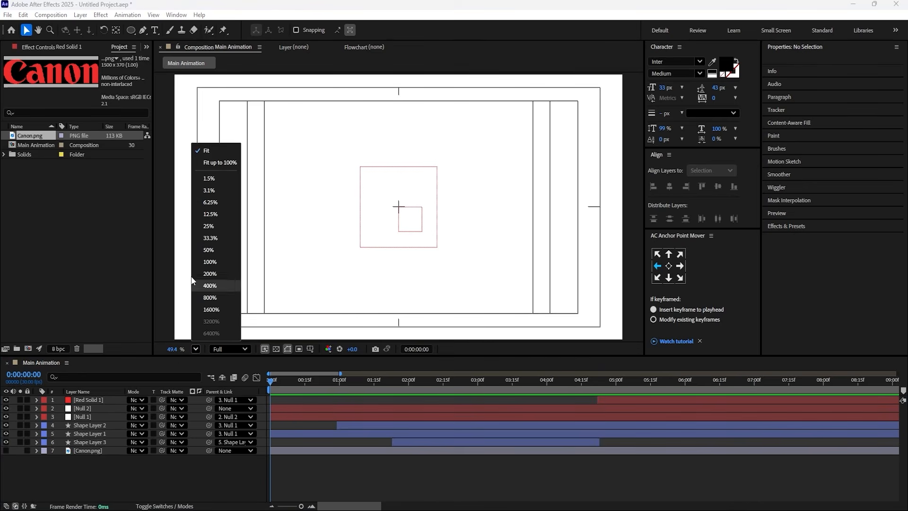
left_click(218, 146)
key("space")
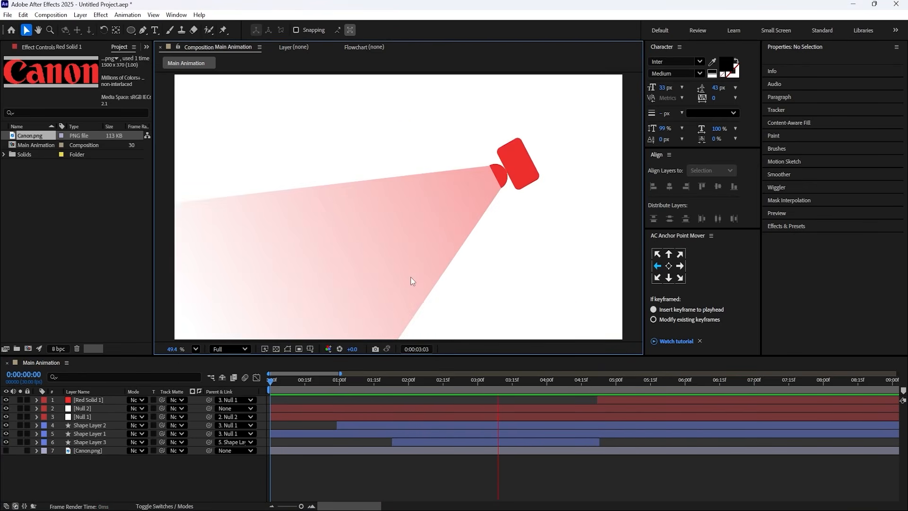
key("space")
Step: Create a new 1920 × 1080 composition named Logo at 30 fps
left_click(204, 481)
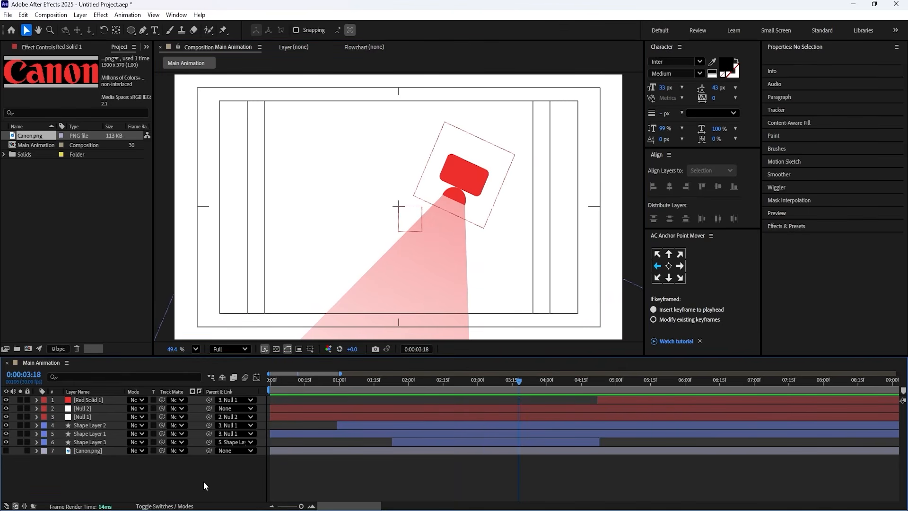
key("ctrl+n")
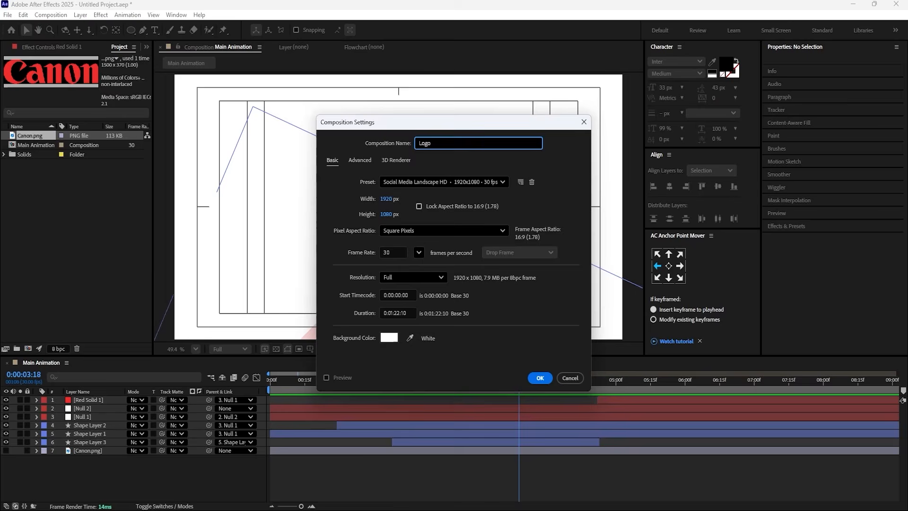
key("Return")
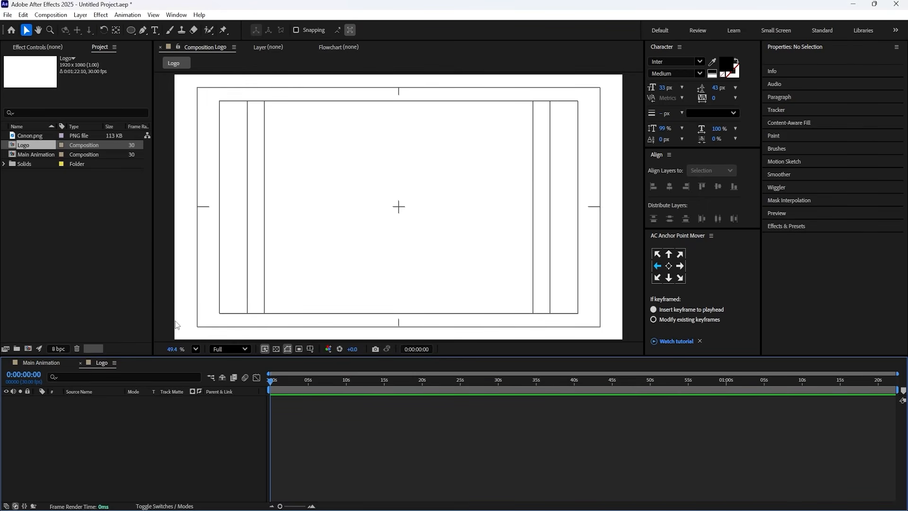
Step: Place Canon.png in the Logo composition and scale it to 125%
left_click_drag(23, 136, 130, 452)
key("s")
left_click_drag(147, 408, 158, 414)
Step: Duplicate the Canon logo twice, moving one copy above to about Y 67.9 and the other below to about Y 1020.2
key("ctrl+d")
left_click_drag(419, 243, 422, 128)
key("ctrl+d")
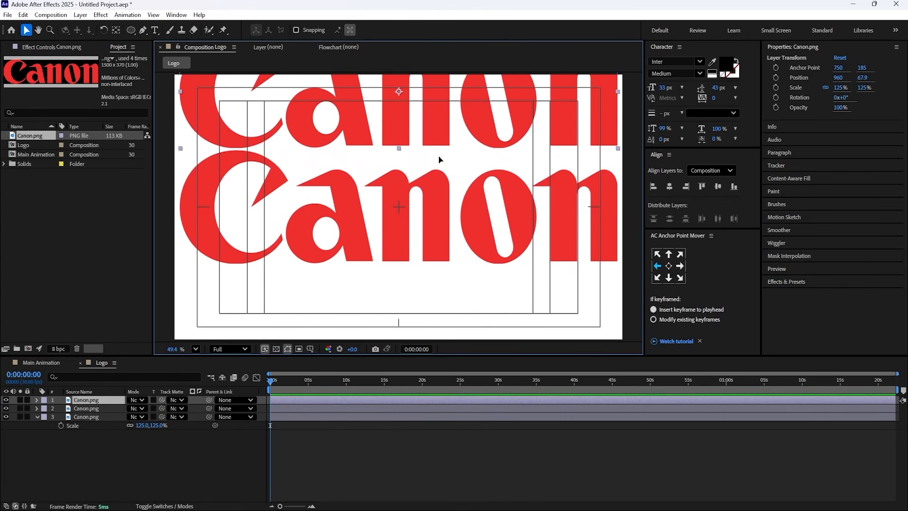
left_click_drag(439, 159, 435, 355)
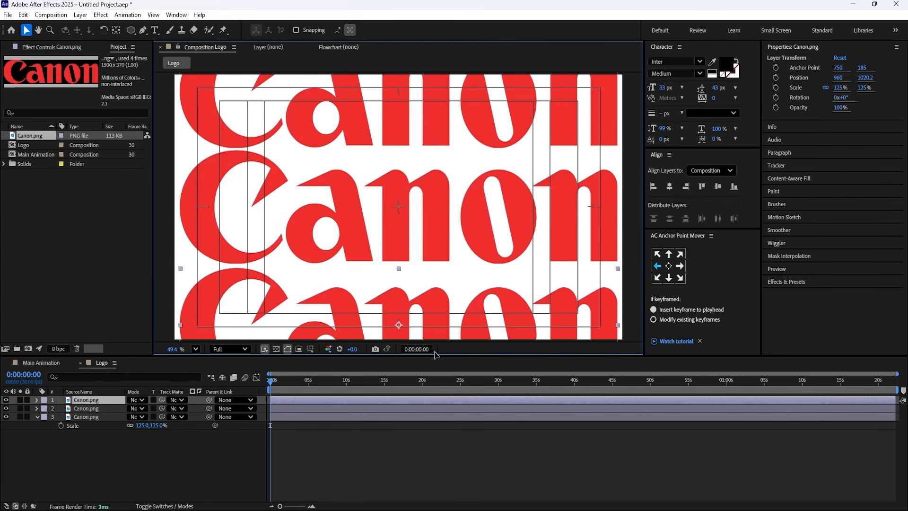
left_click(89, 447)
left_click(81, 401)
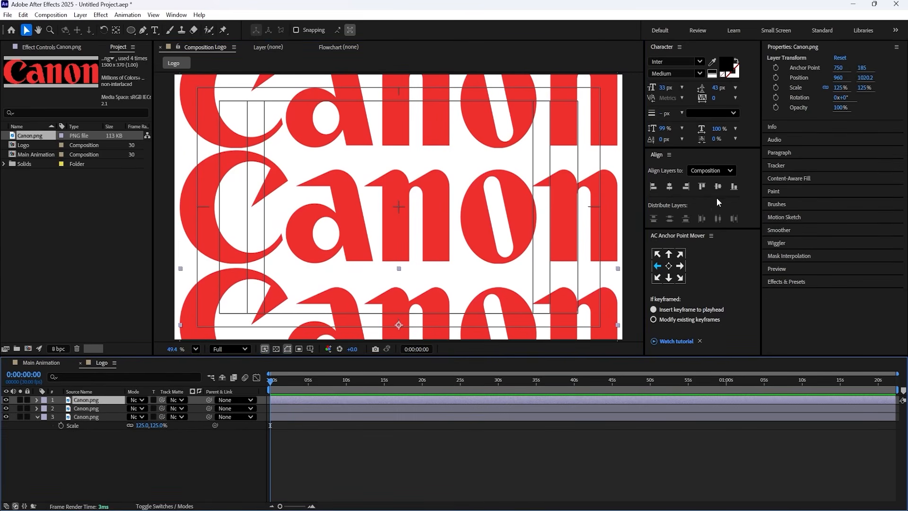
left_click(89, 457)
Step: Create a white 1920 × 1080 solid and place it beneath the three Canon logo layers
key("ctrl+y")
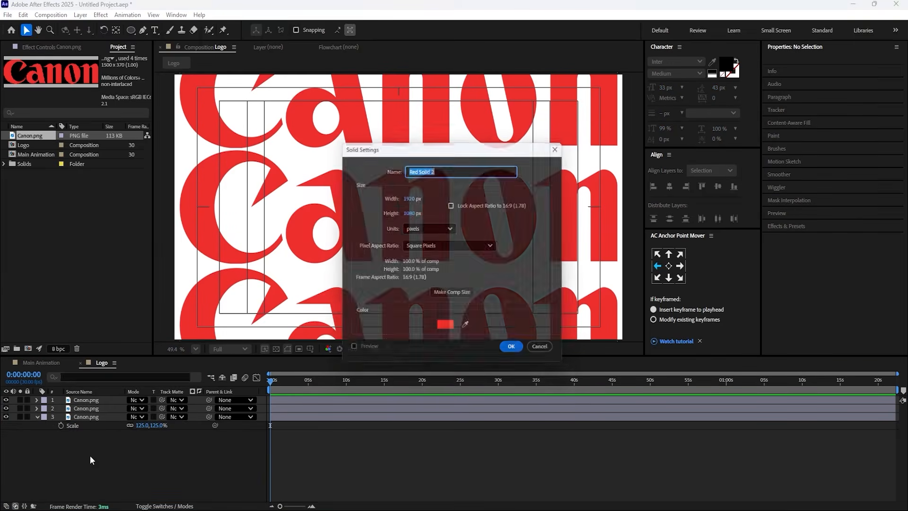
left_click(451, 330)
left_click_drag(406, 250, 294, 156)
key("Return")
key("Return")
left_click_drag(108, 402, 110, 456)
Step: Add the Logo composition to the bottom of the Main Animation layer stack
left_click(51, 362)
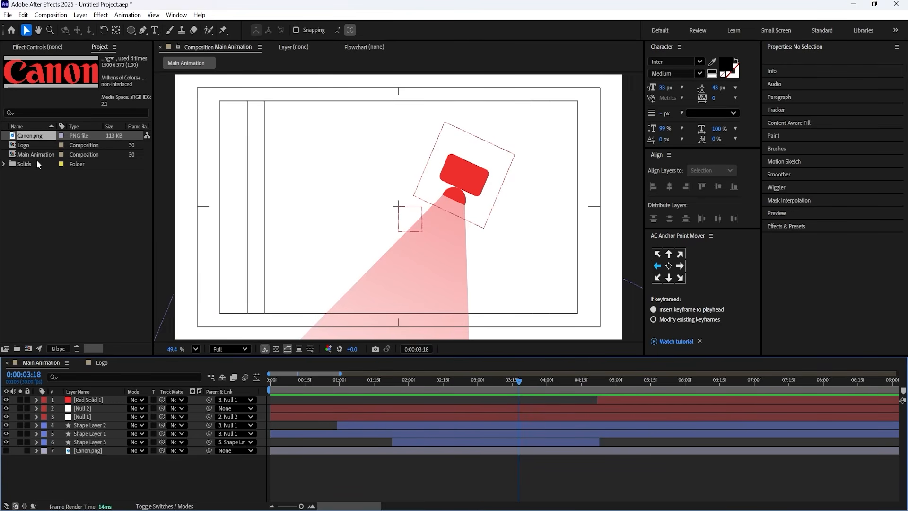
left_click_drag(22, 145, 102, 454)
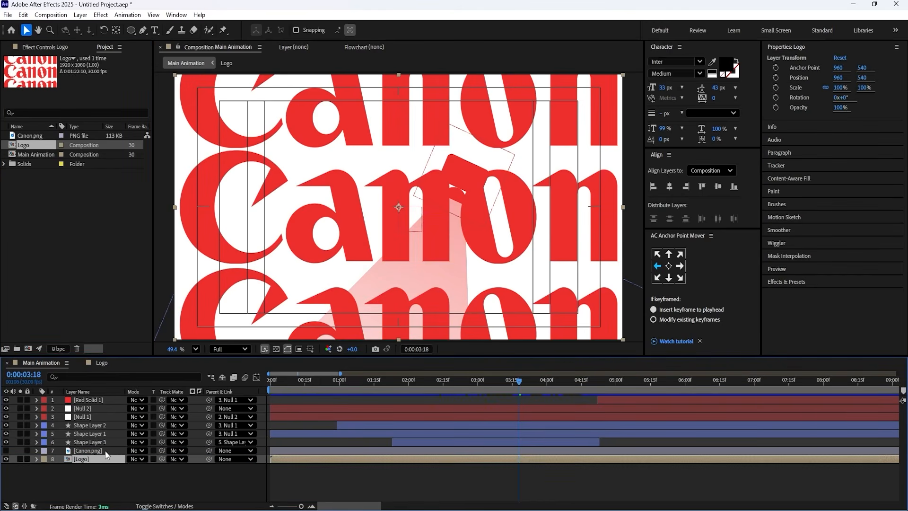
Step: Duplicate Shape Layer 3 as Mask, place the copy directly above the Logo layer, and set its opacity to 100%
left_click(89, 442)
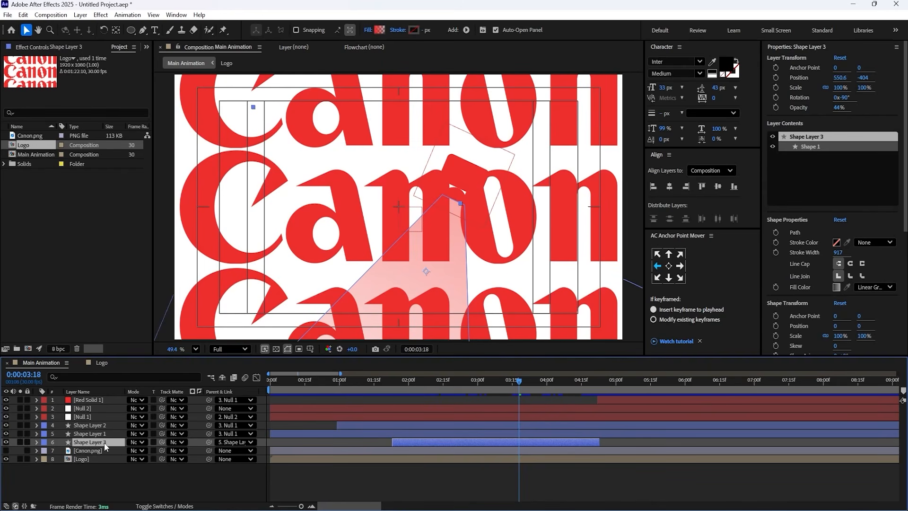
key("ctrl+d")
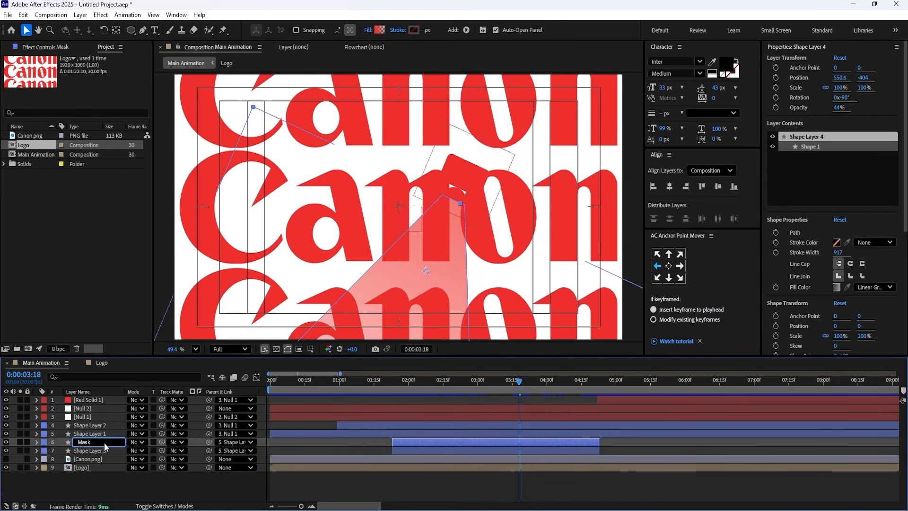
left_click_drag(104, 443, 248, 467)
key("t")
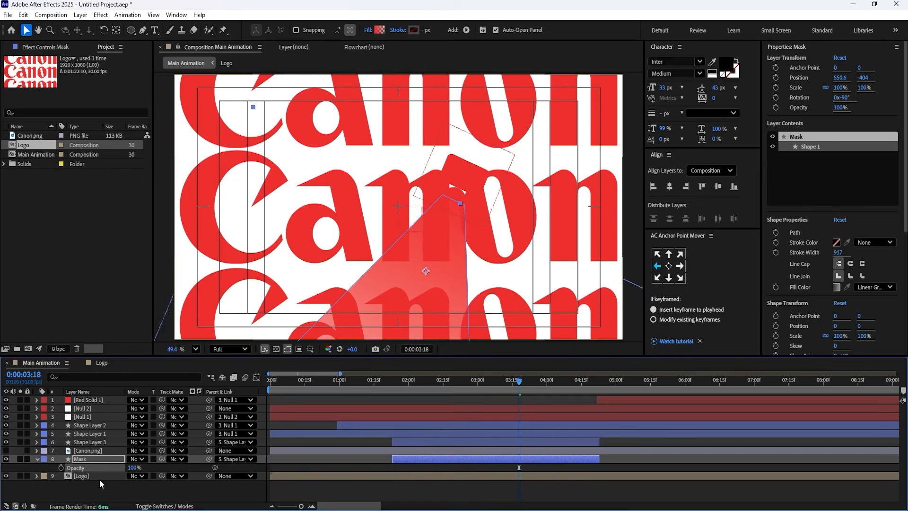
Step: Set Mask as the Logo layer's track matte and move both layers directly below Red Solid 1
left_click(88, 475)
left_click_drag(163, 477, 95, 458)
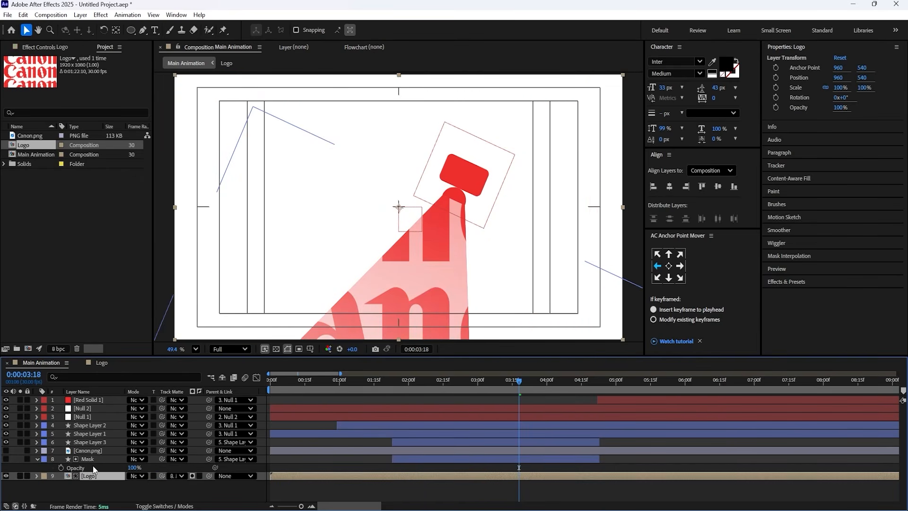
left_click(87, 459, "ctrl")
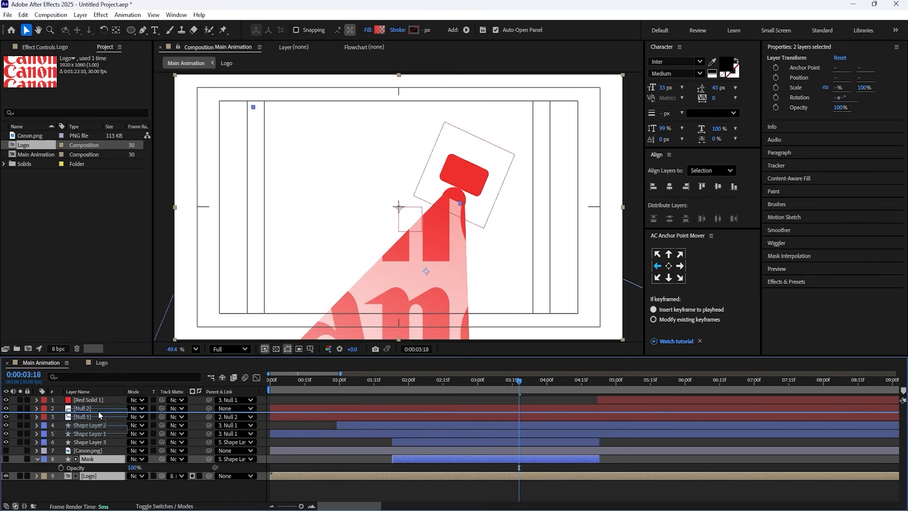
left_click_drag(87, 459, 98, 405)
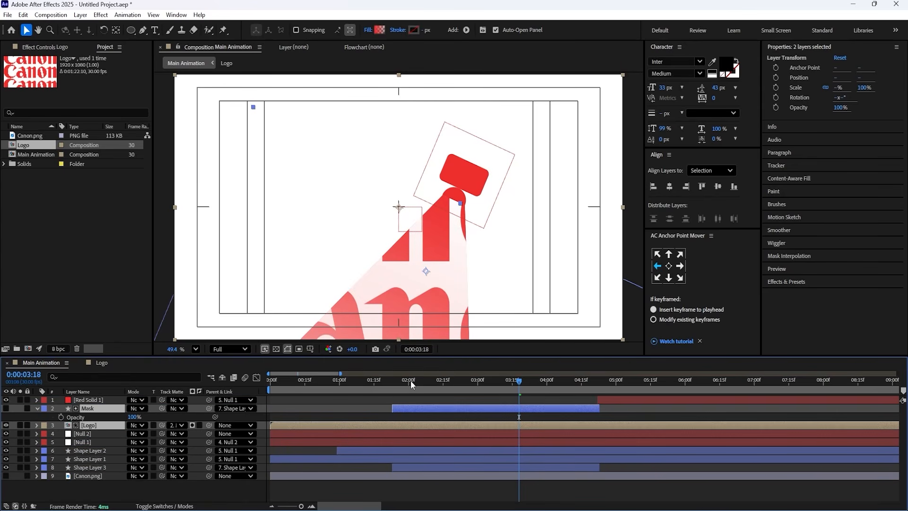
Step: Preview the logo reveal from 0:00:00:22, stop at 0:00:03:27, and select the Mask layer to check its opacity
left_click_drag(411, 380, 320, 387)
key("space")
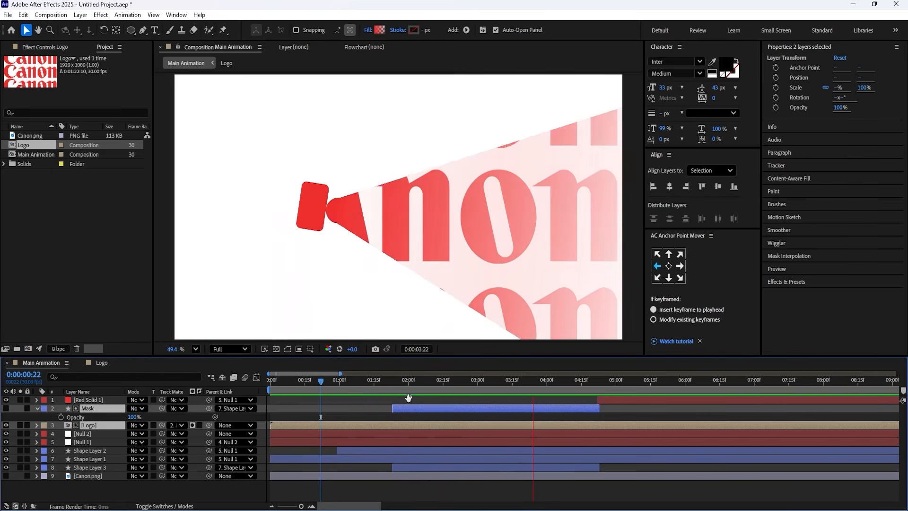
left_click(409, 398)
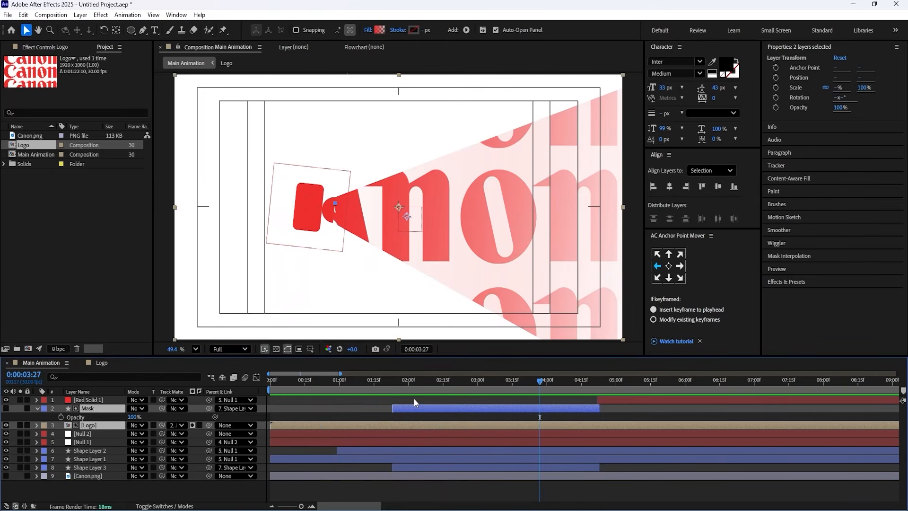
left_click(87, 408)
left_click_drag(133, 417, 411, 404)
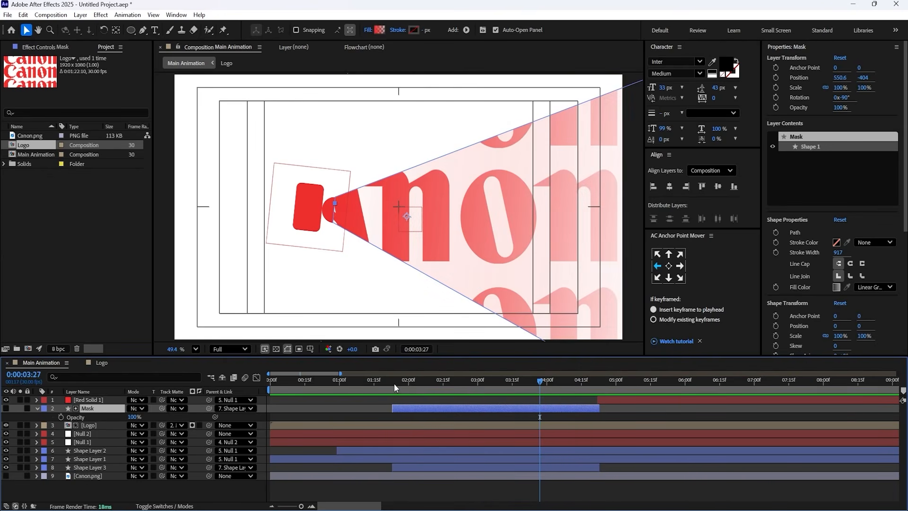
Step: Preview the masked logo animation from the start and again from 0:00:01:10
key("Home")
key("space")
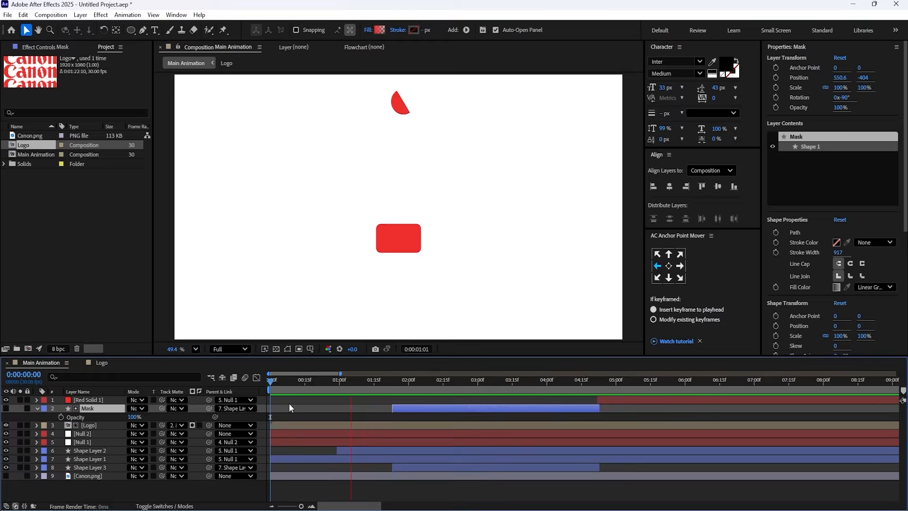
key("space")
key("space")
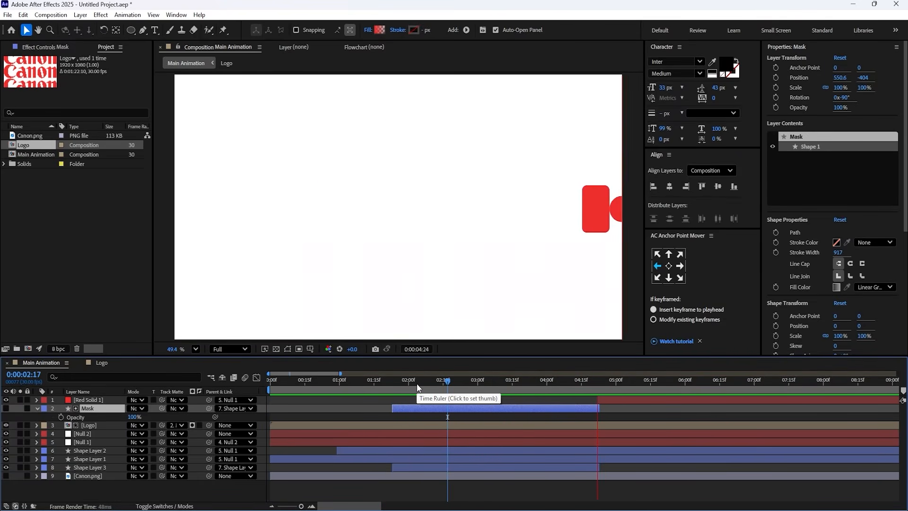
left_click(362, 385)
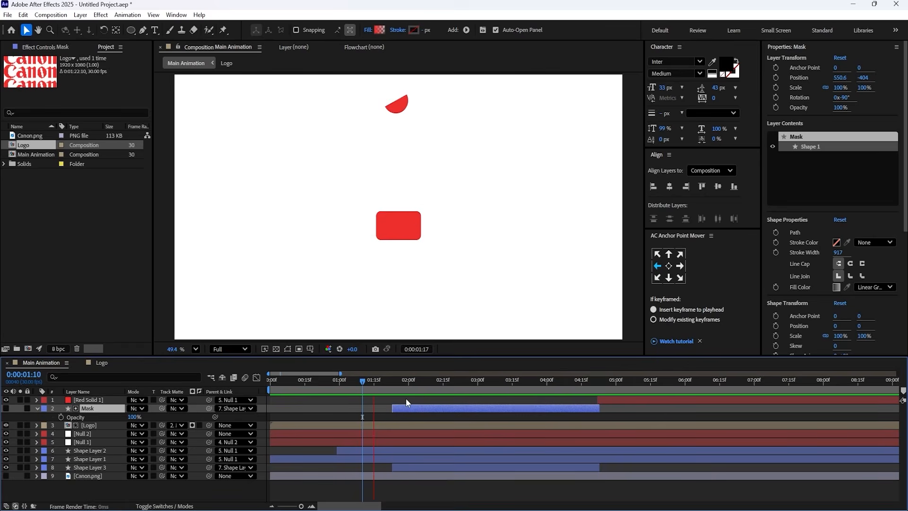
key("space")
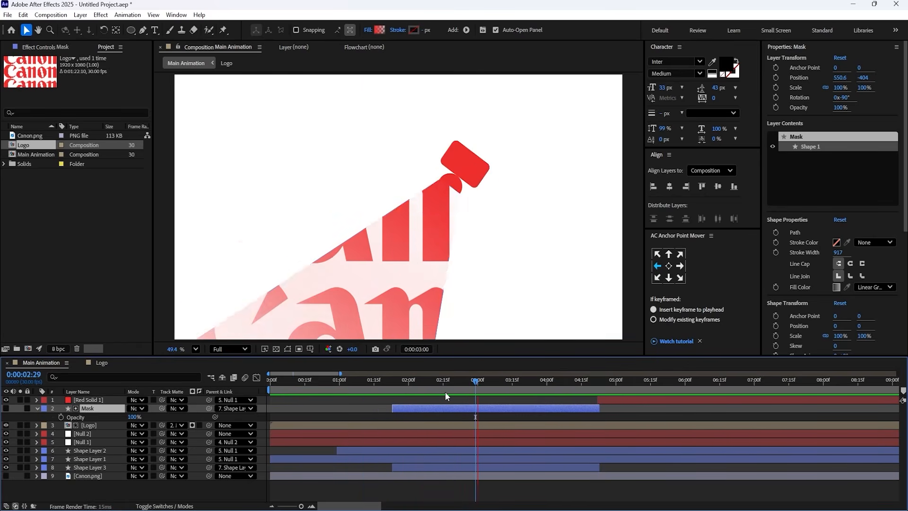
Step: Replay the camera's swing and the handover to the red solid, including from 0:00:02:13 and 0:00:01:26
key("space")
key("space")
key("space")
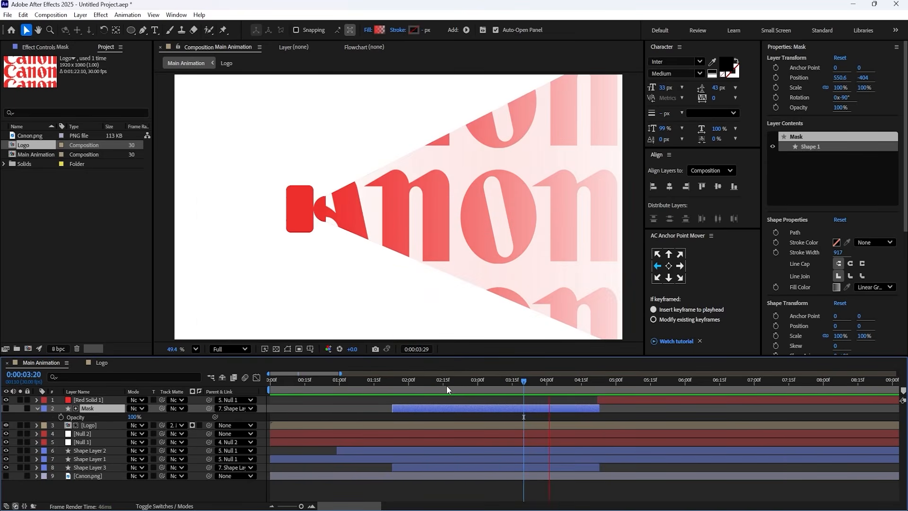
key("space")
key("space")
key("space")
left_click_drag(447, 385, 439, 385)
key("space")
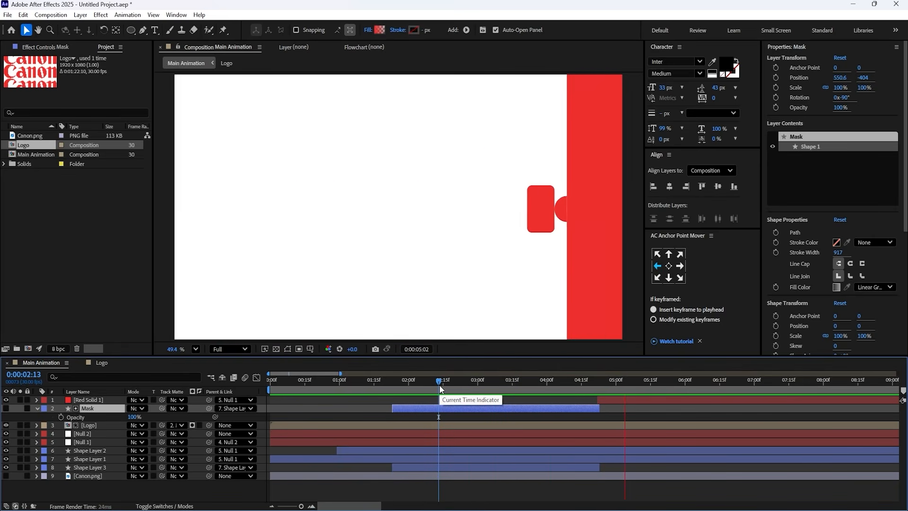
key("space")
left_click_drag(600, 386, 399, 389)
key("space")
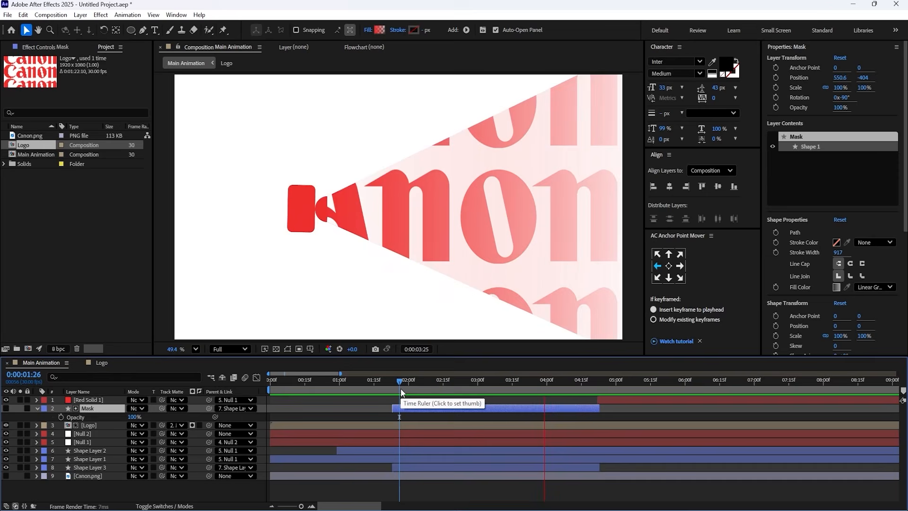
key("space")
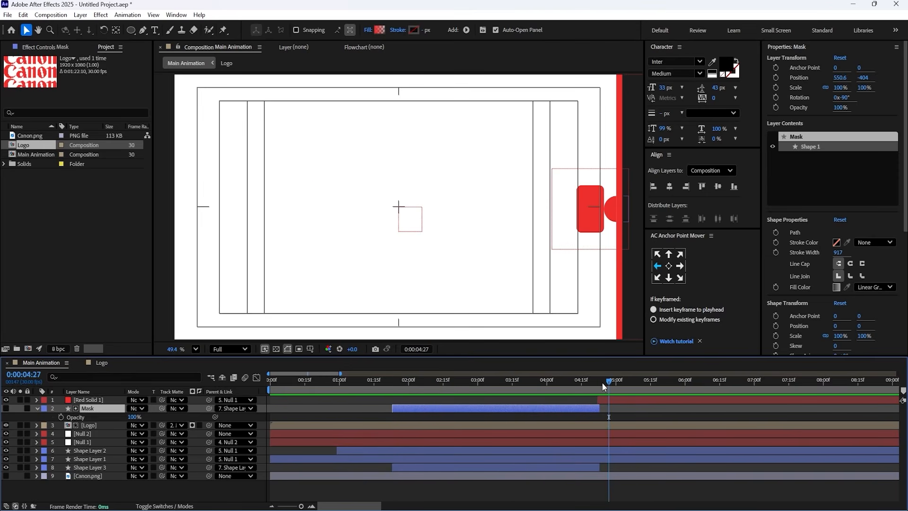
Step: Add Canon.png as the top layer of Main Animation and trim its start to 0:00:04:22
left_click_drag(603, 382, 632, 383)
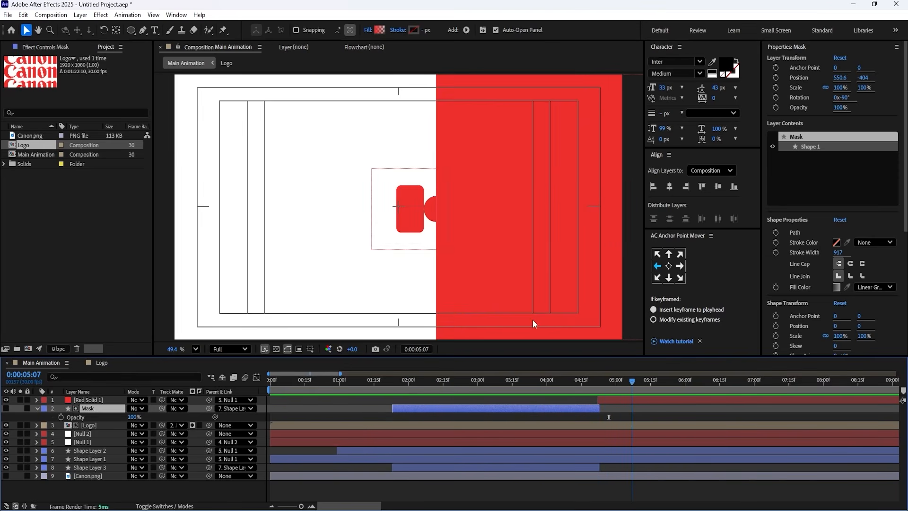
left_click(25, 135)
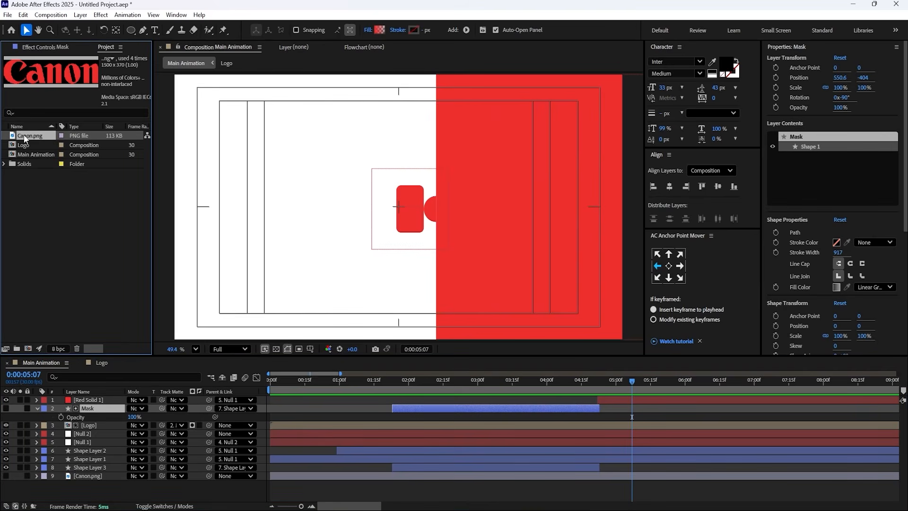
left_click_drag(106, 385, 111, 397)
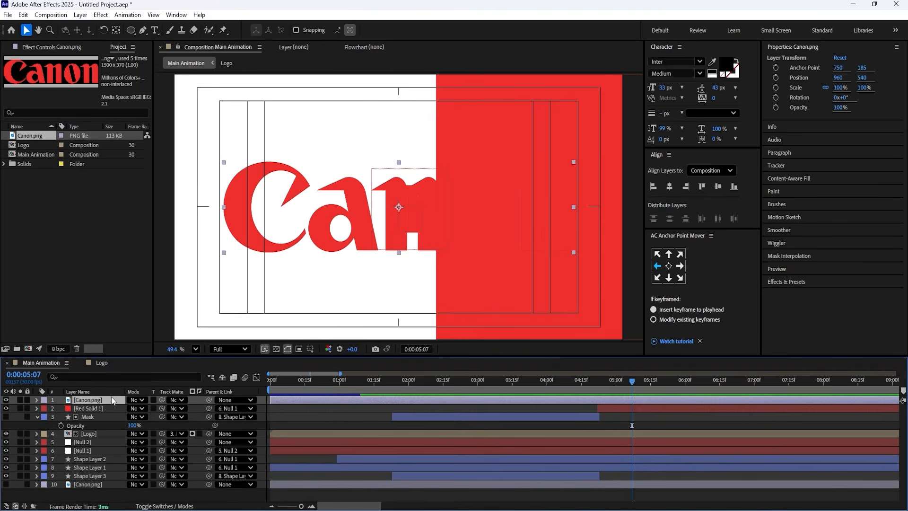
left_click_drag(600, 382, 598, 382)
key("alt+bracketleft")
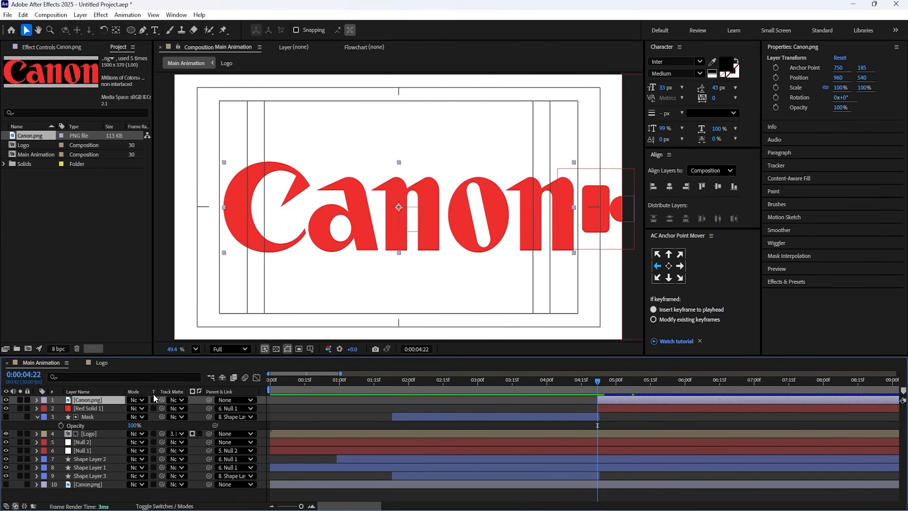
Step: Set Red Solid 1 as Canon.png's track matte, keep the solid visible, and preview the result to 0:00:05:14
left_click_drag(105, 410, 102, 409)
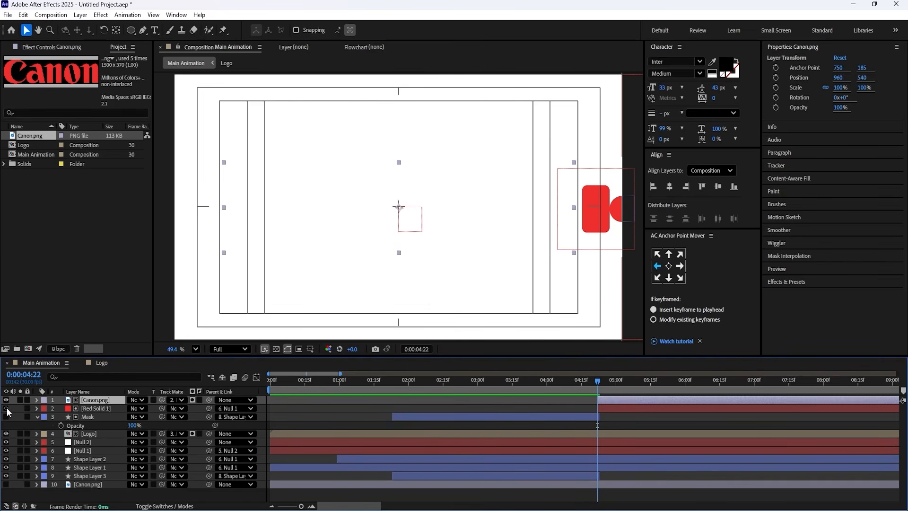
key("space")
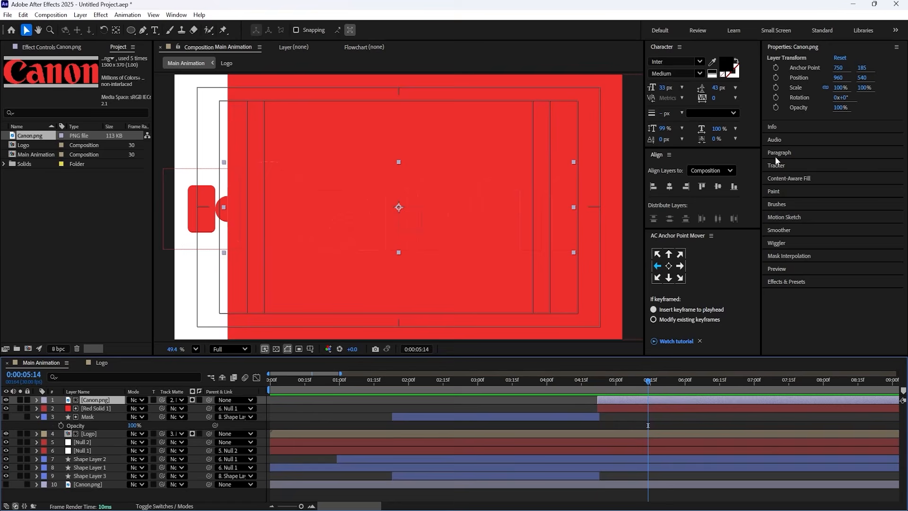
Step: Apply the Fill effect to the top Canon.png layer and set its color to white (FFFFFF)
left_click(775, 281)
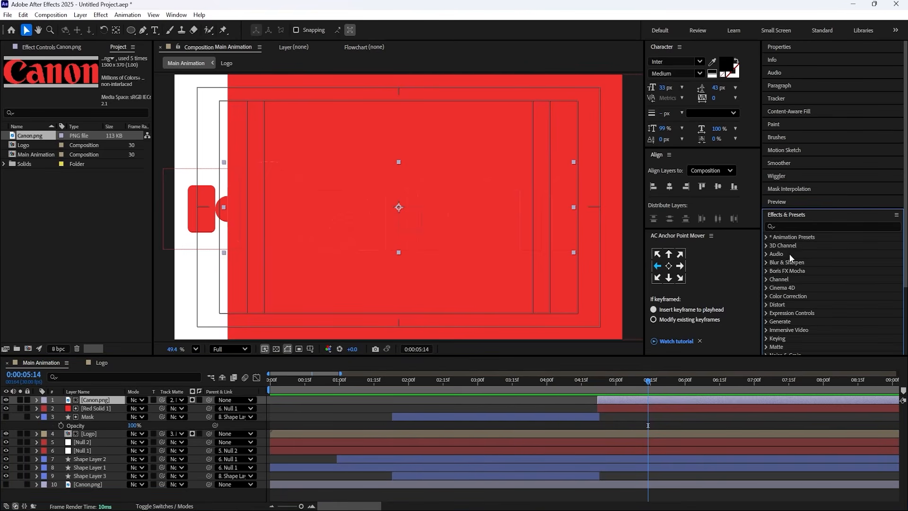
left_click(786, 225)
type("fill")
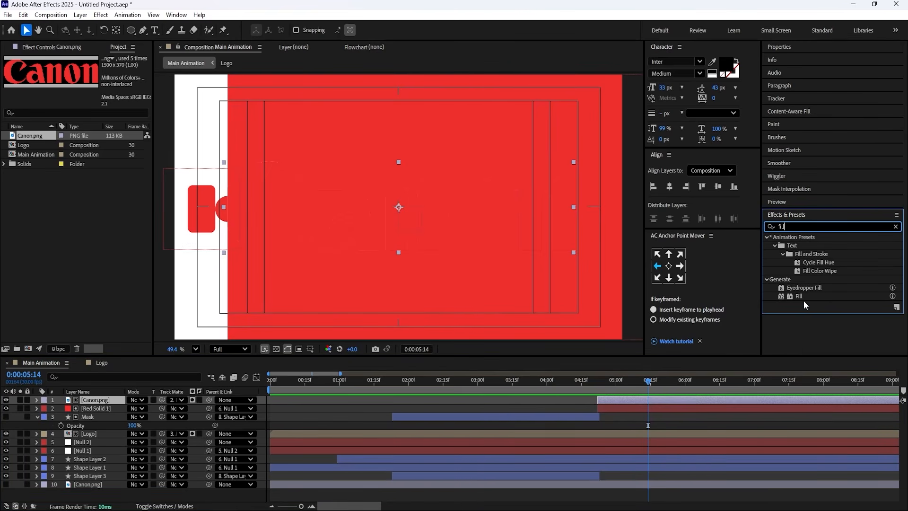
double_click(802, 297)
left_click(101, 92)
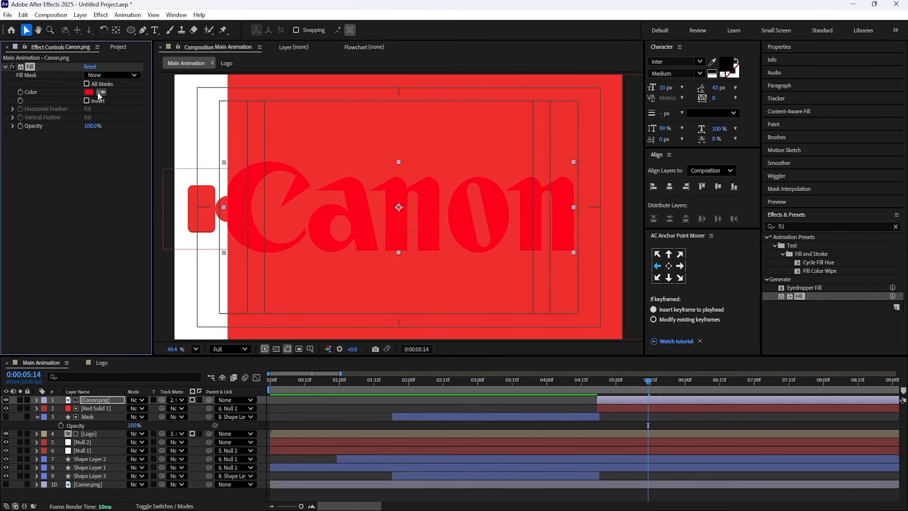
left_click(203, 142)
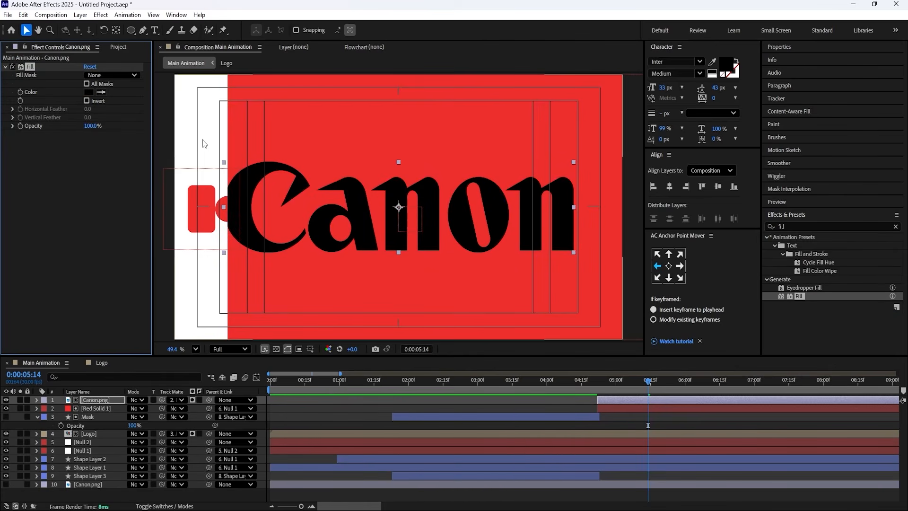
left_click(89, 92)
type("ffffff")
key("Return")
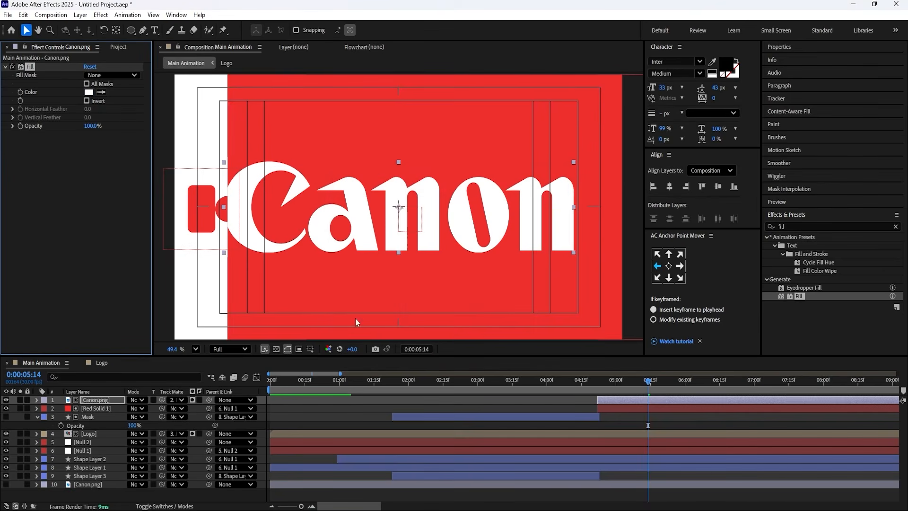
Step: Keyframe the top Canon.png layer's scale from 282% at 0:00:04:22 to 52% at 0:00:05:28, with eased keyframes
left_click(89, 401)
left_click(598, 383)
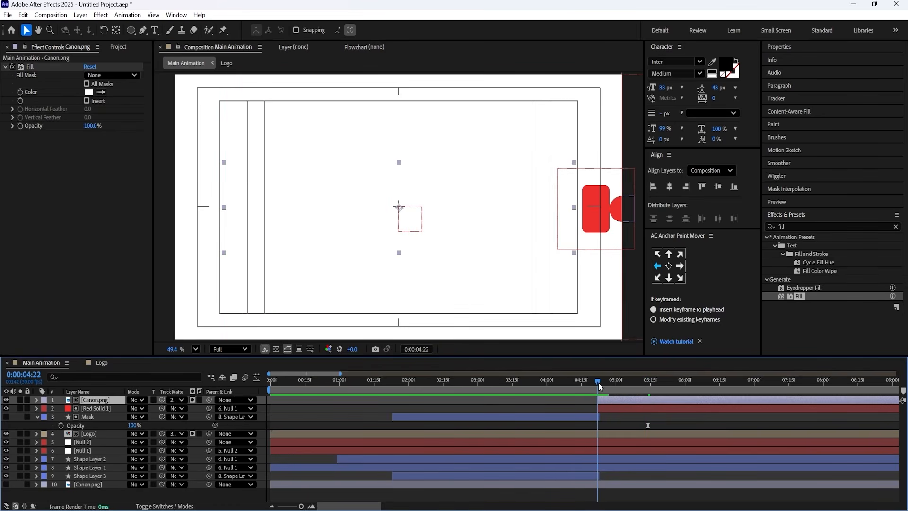
key("s")
left_click_drag(143, 410, 161, 399)
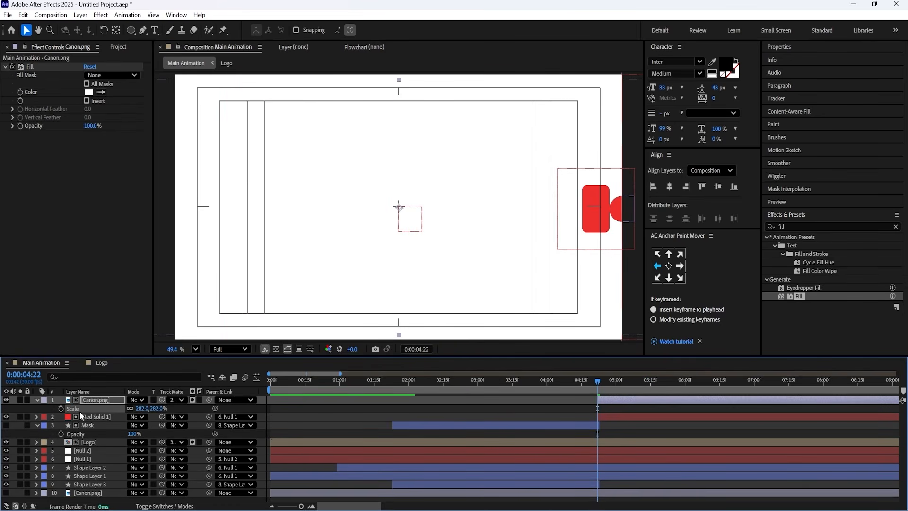
key("space")
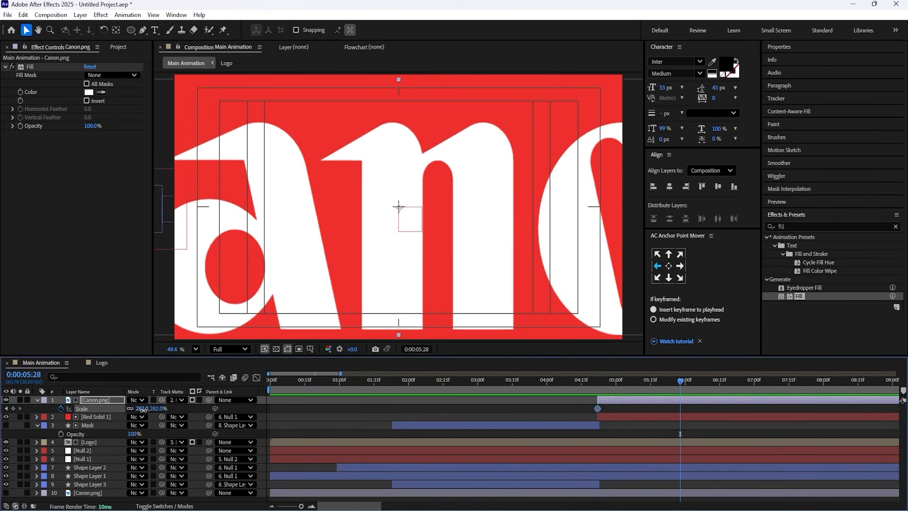
key("Return")
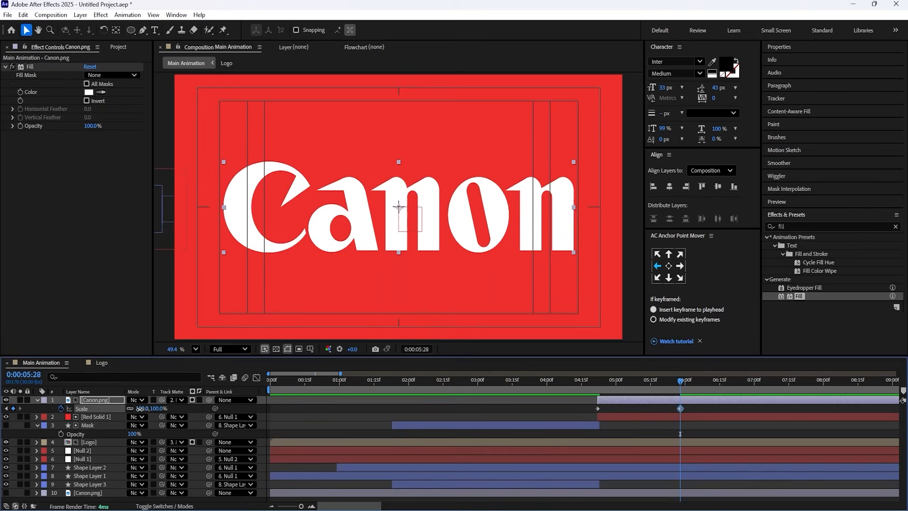
left_click_drag(139, 408, 107, 400)
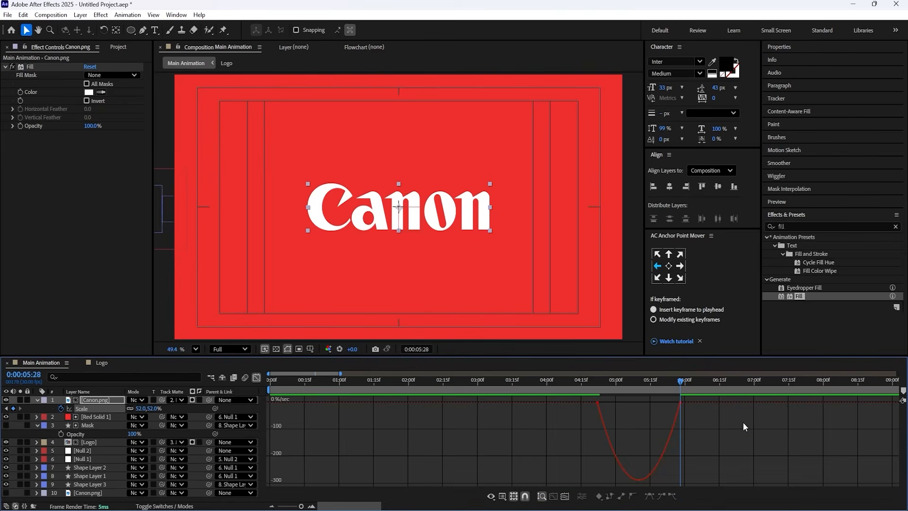
Step: Reshape the scale speed graph so the logo shrinks fastest right at the start and slows gradually
left_click_drag(724, 429, 649, 368)
left_click_drag(666, 404, 600, 402)
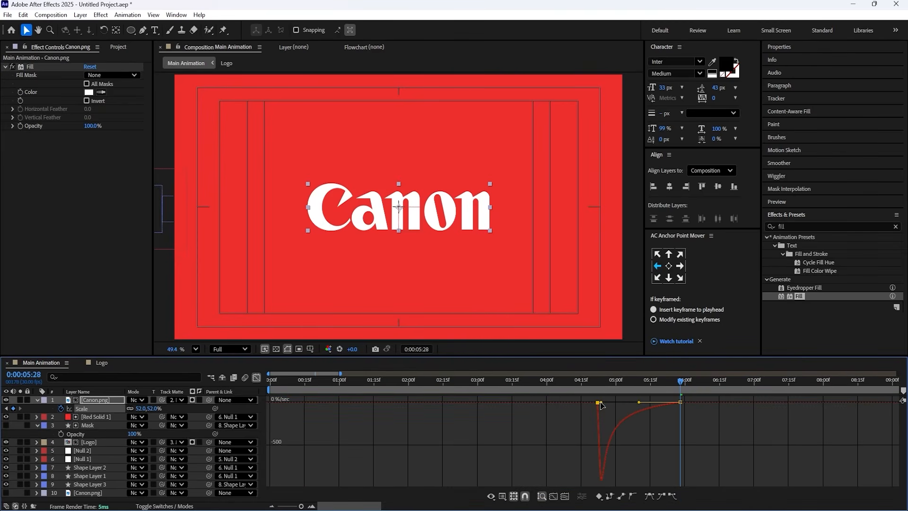
left_click(594, 382)
left_click(257, 378)
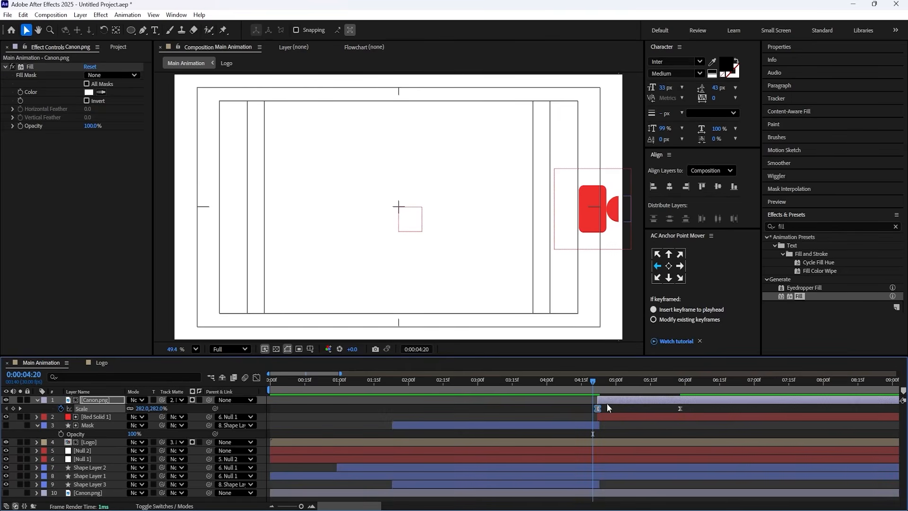
Step: Try shifting the top Canon.png layer about ten frames later, preview it, and return its start to 0:00:04:22
key("space")
mouse_move(599, 380)
left_mouse_down()
mouse_move(621, 382)
mouse_move(602, 381)
left_mouse_up()
key("alt+shift+Right")
key("space")
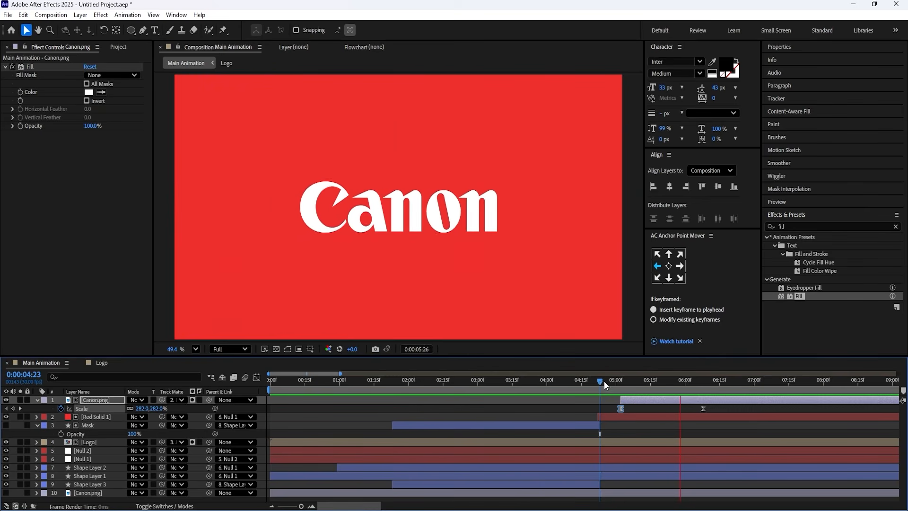
key("space")
left_click_drag(614, 389, 598, 385)
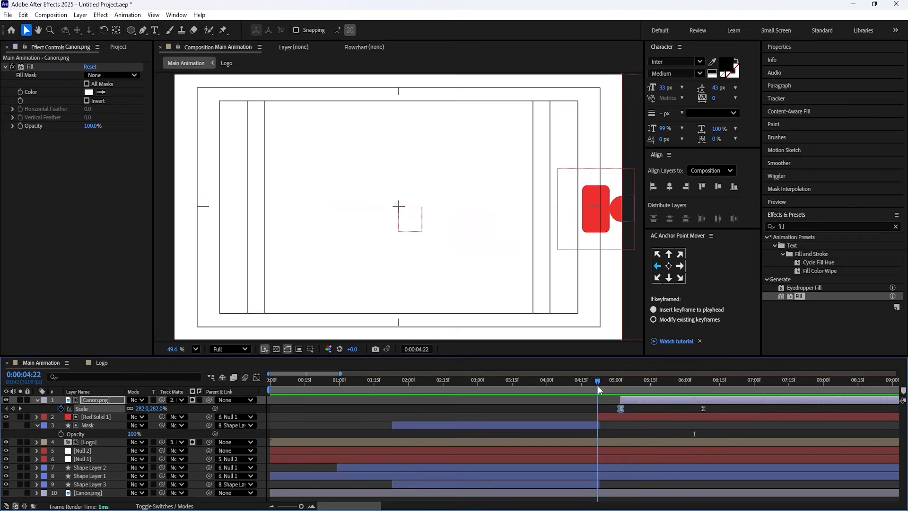
key("bracketleft")
key("space")
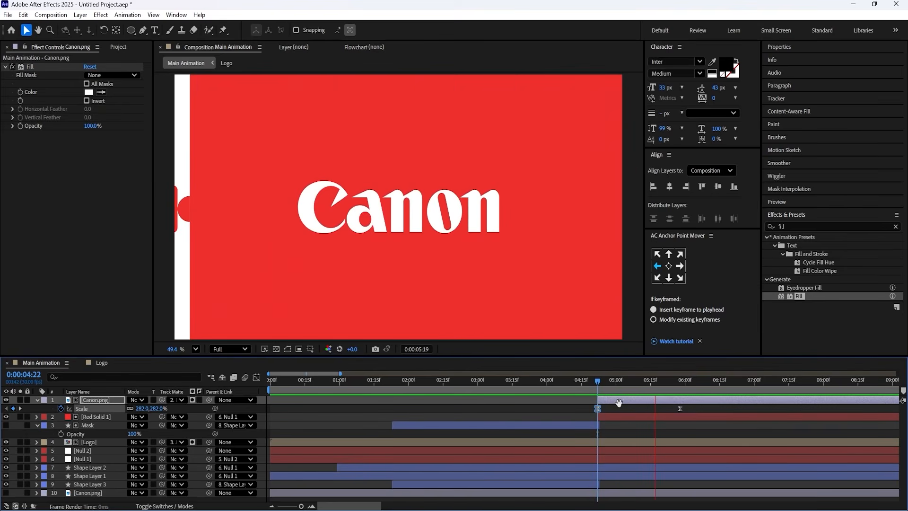
Step: Move the top Canon.png layer to start at 0:00:04:29 and preview the logo's entrance
left_click(614, 385)
key("bracketleft")
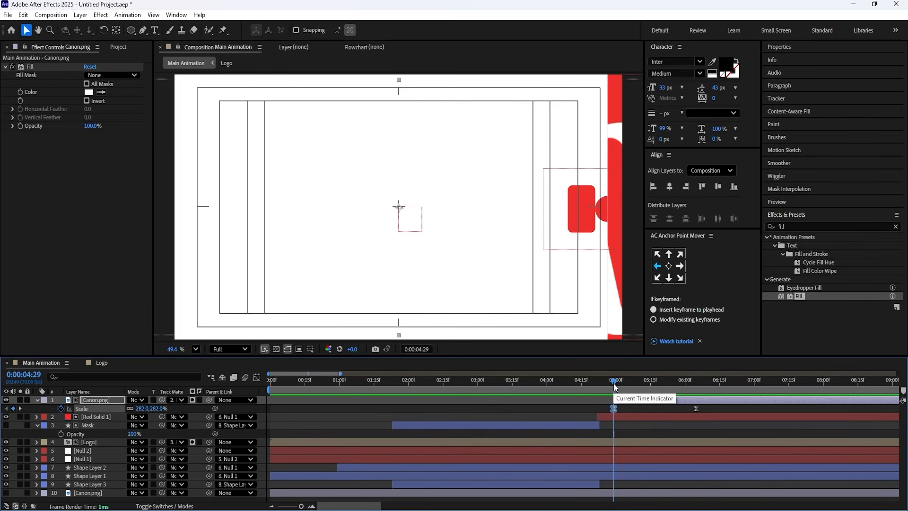
key("space")
key("space")
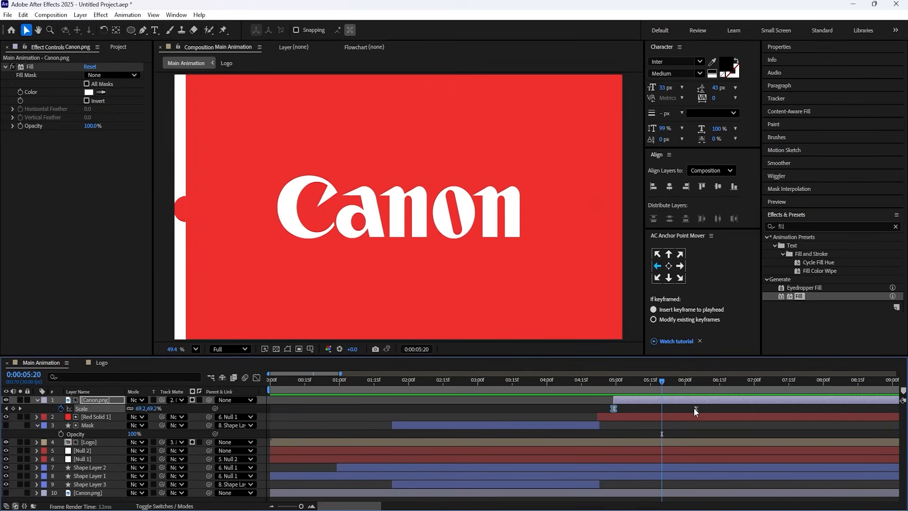
key("space")
Step: Adjust the speed curve at the end of the logo's scale animation and preview it from 0:00:04:28
left_click_drag(708, 406, 635, 404)
left_click(254, 378)
left_click(255, 378)
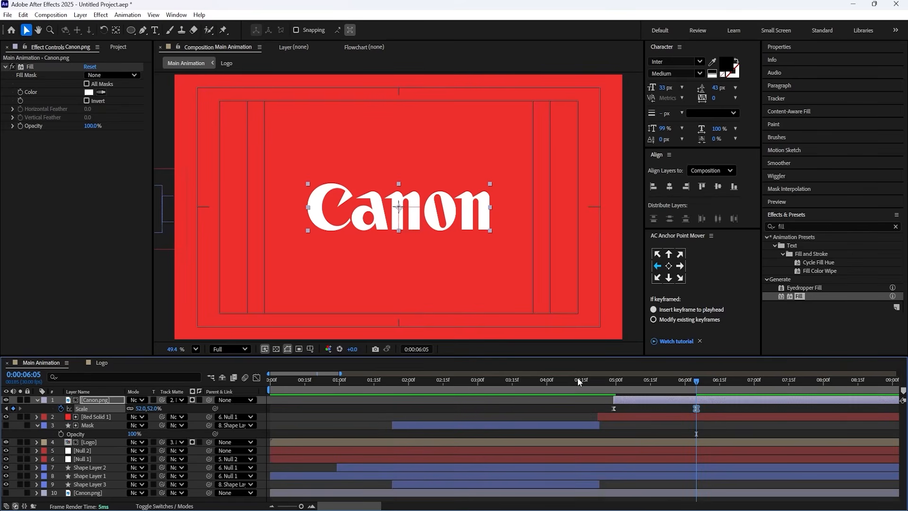
left_click(611, 383)
key("space")
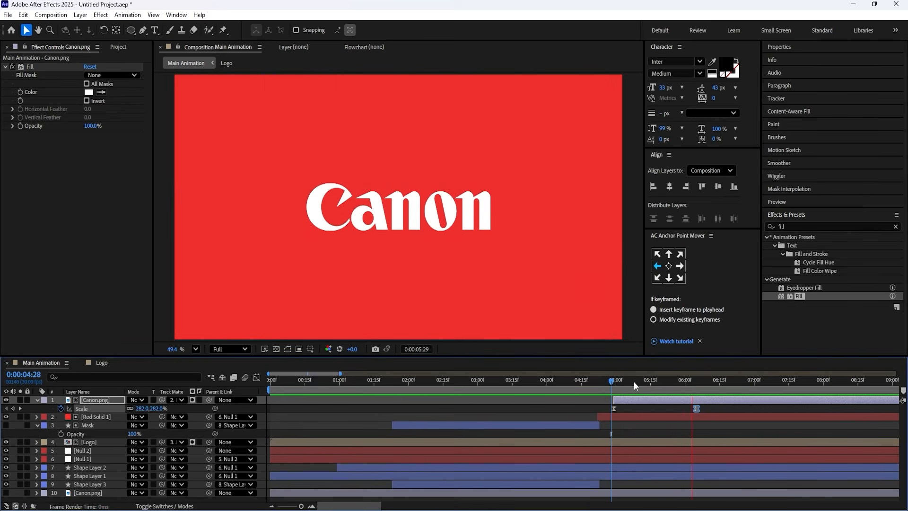
left_click(620, 382)
key("space")
key("space")
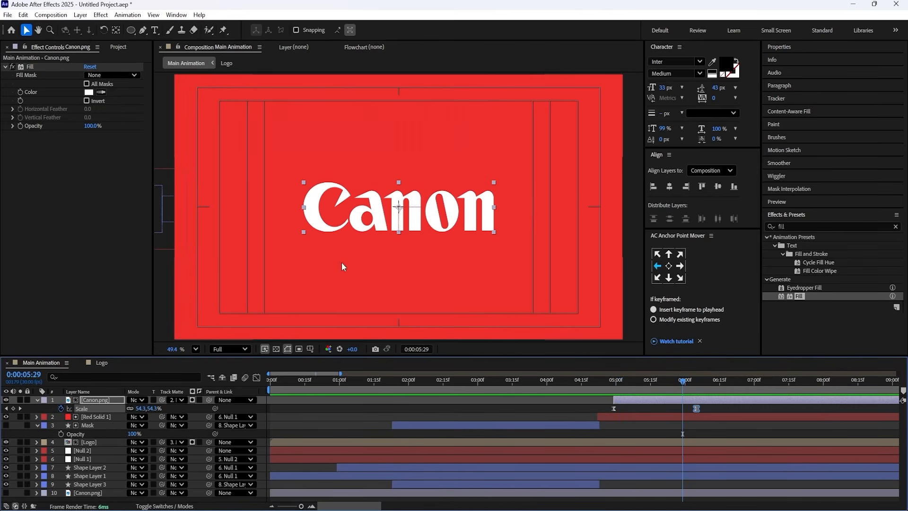
Step: Delete both scale keyframes of the top Canon.png layer from 0:00:06:05, keeping its scale at 52%
key("k")
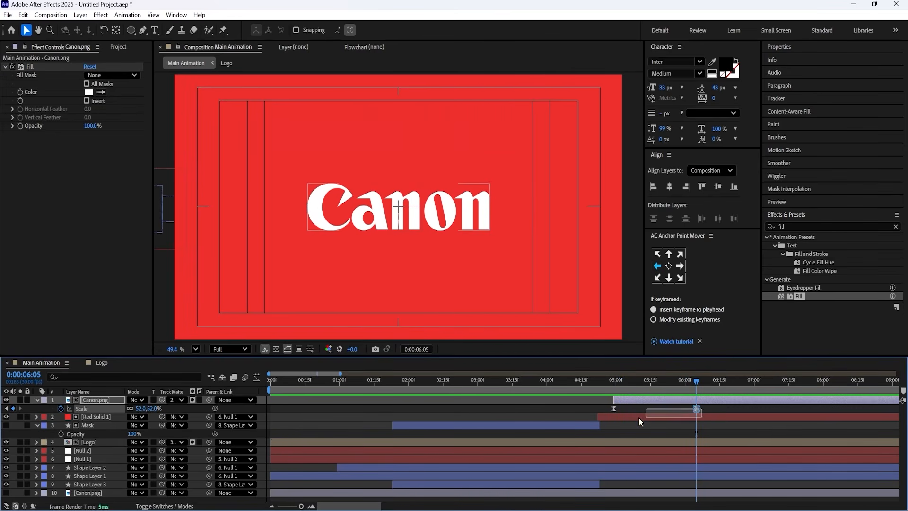
left_click_drag(639, 417, 591, 418)
key("Delete")
Step: Keyframe the logo's position from 2319.6, 540 off the right edge at 0:00:04:29 to 960, 540 at 0:00:06:17
left_click_drag(605, 383, 613, 384)
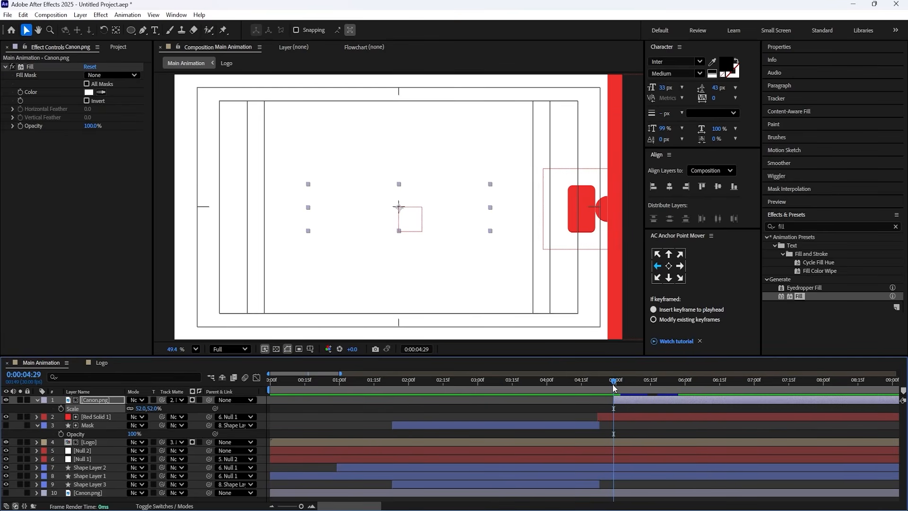
key("p")
left_click(61, 408)
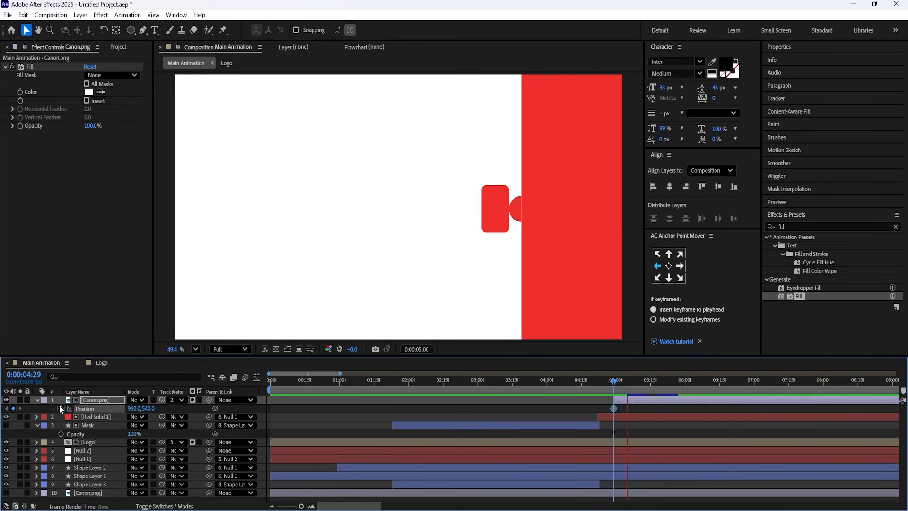
key("space")
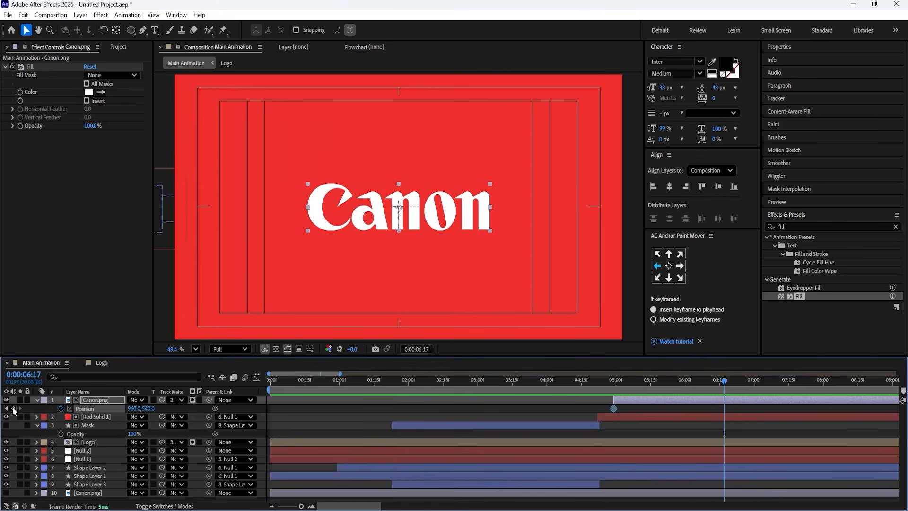
left_click(14, 410)
key("j")
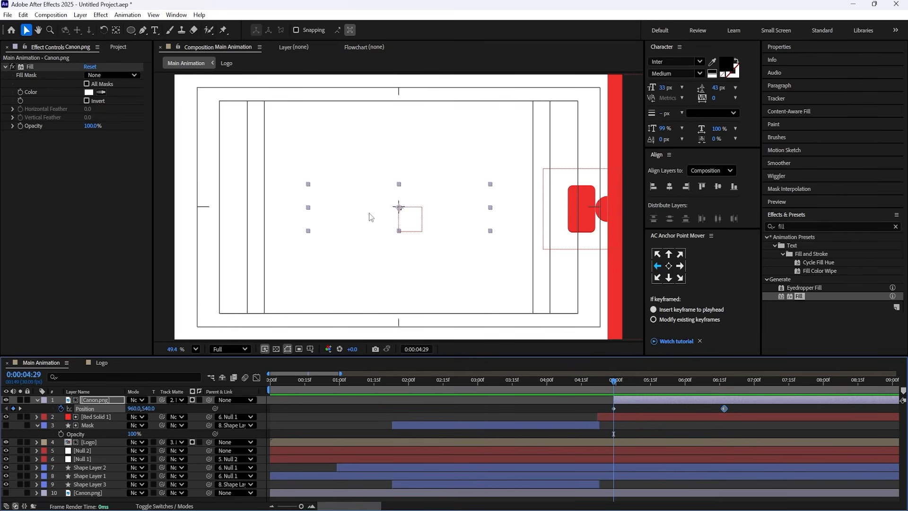
left_click_drag(346, 217, 658, 217)
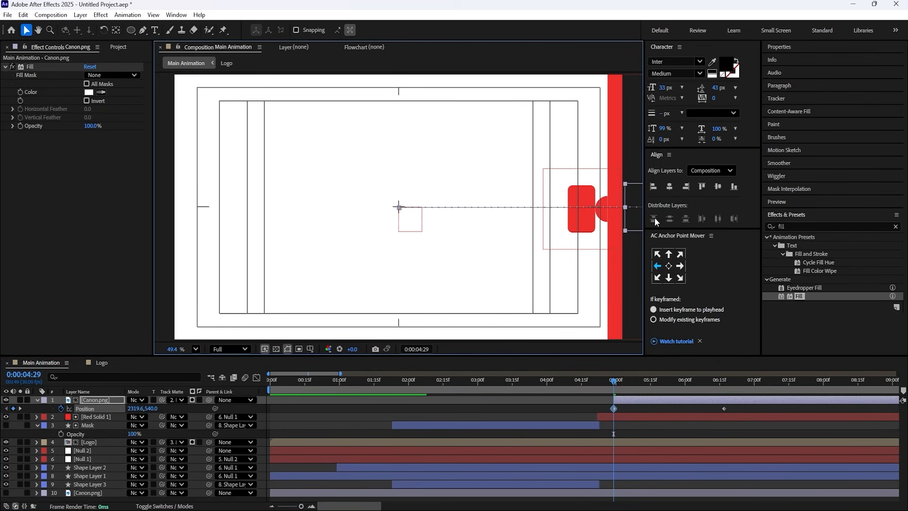
Step: Ease both position keyframes of the top Canon.png layer and reshape their speed graph for a fast start and slow finish
left_click(98, 406)
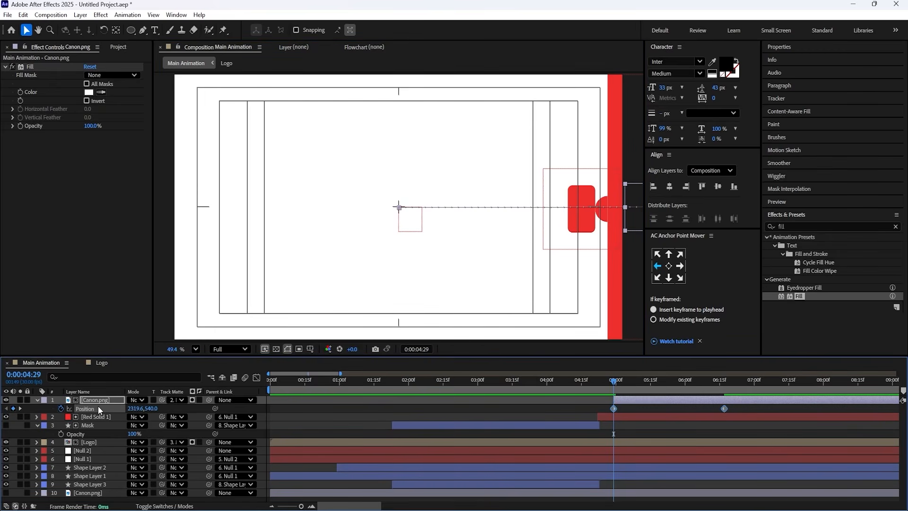
left_click(259, 377)
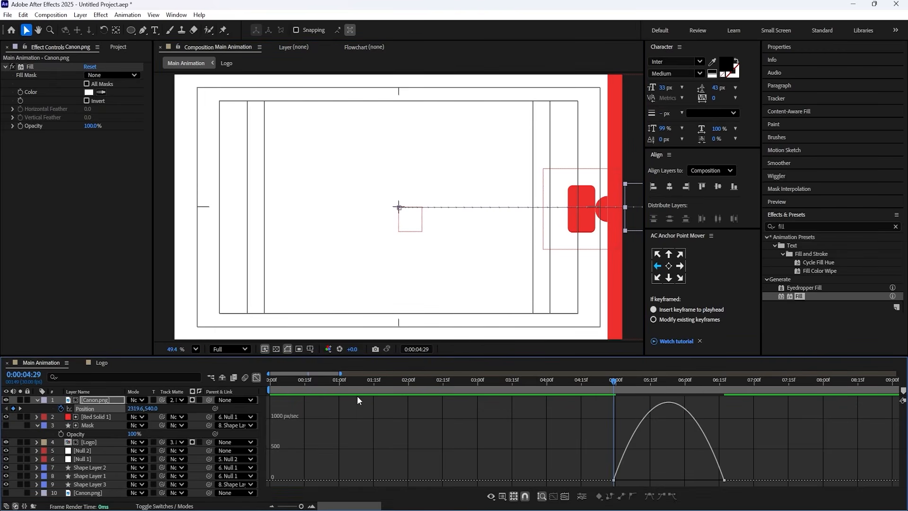
left_click_drag(742, 456, 615, 481)
left_click(256, 377)
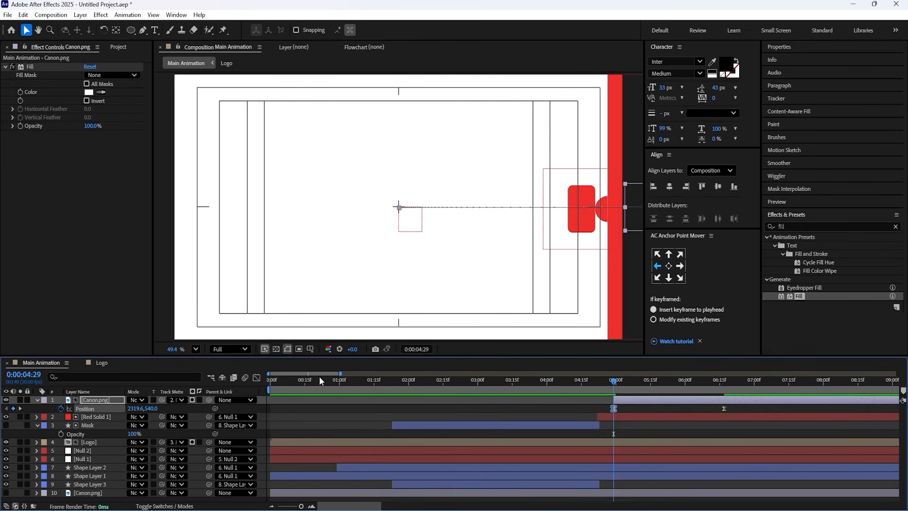
Step: Shift the top Canon.png layer to start at 0:00:05:02 and preview its entrance
key("space")
left_click(620, 385)
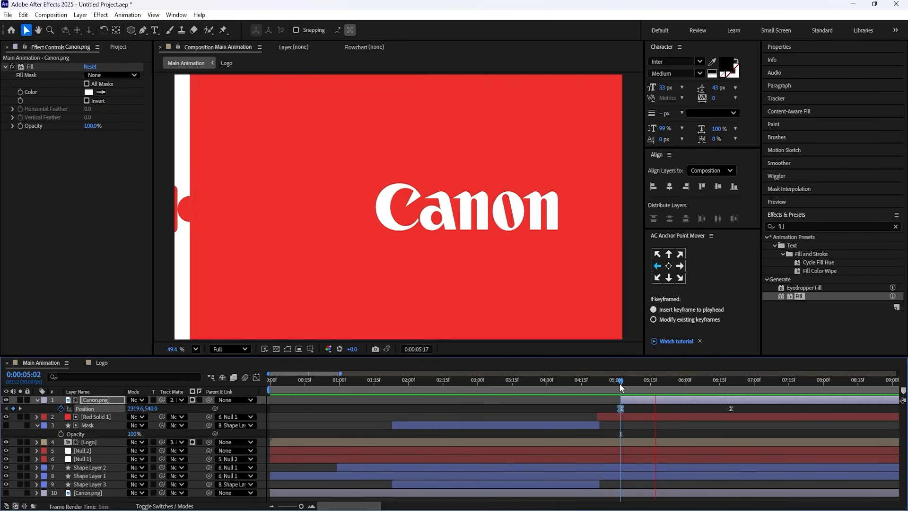
key("space")
left_click_drag(730, 409, 701, 410)
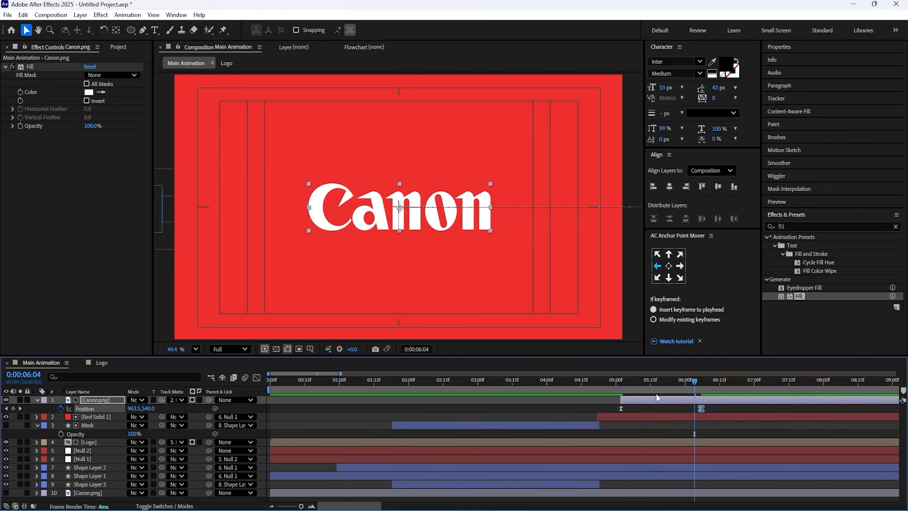
left_click(604, 384)
key("space")
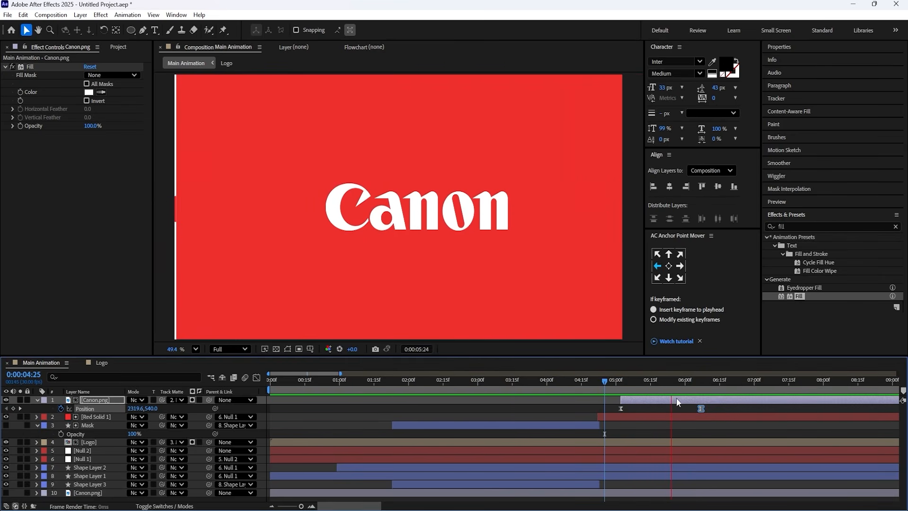
left_click_drag(702, 408, 731, 409)
left_click(604, 384)
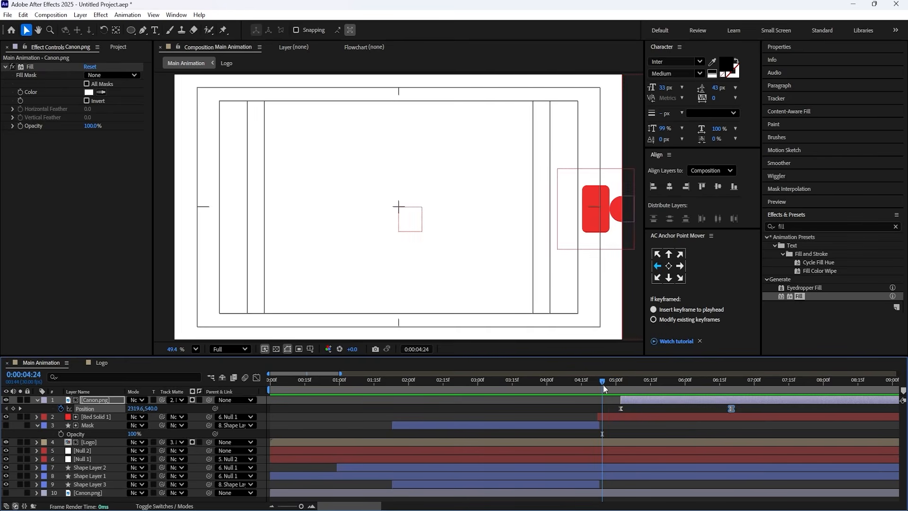
key("space")
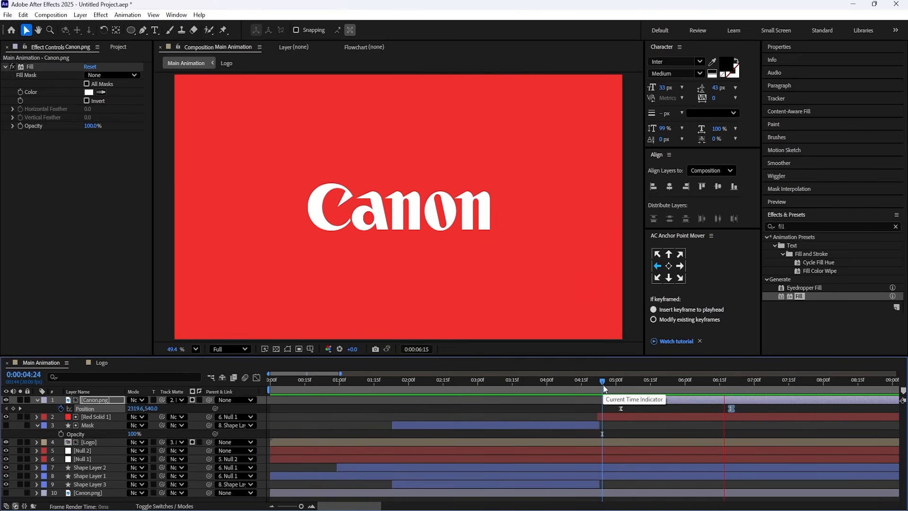
key("space")
Step: Lengthen the outgoing ease of the logo's first position keyframe for a gradual start, and preview from 0:00:05:00
left_click(617, 408)
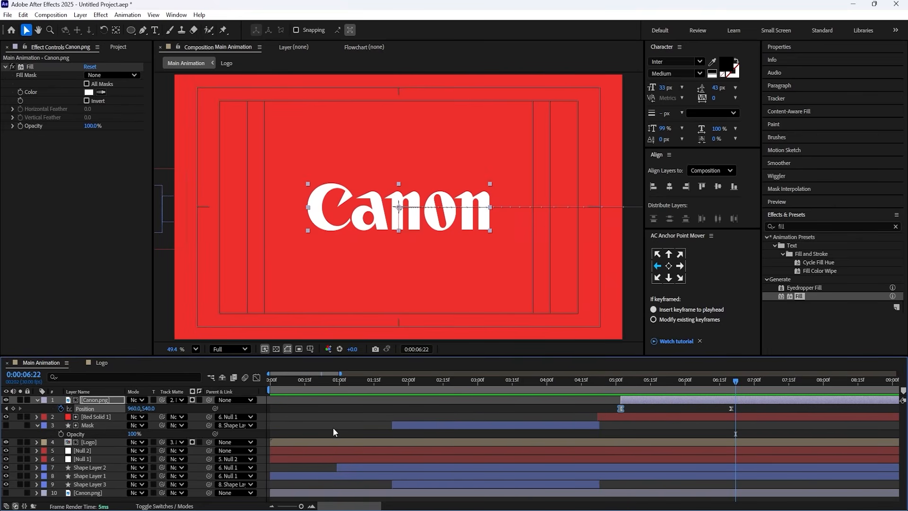
left_click(256, 378)
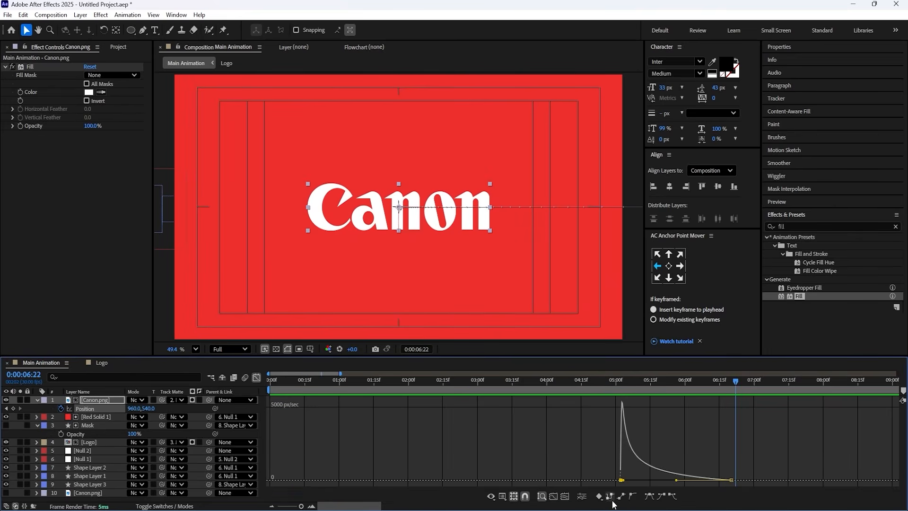
left_click_drag(623, 482, 644, 481)
left_click(616, 389)
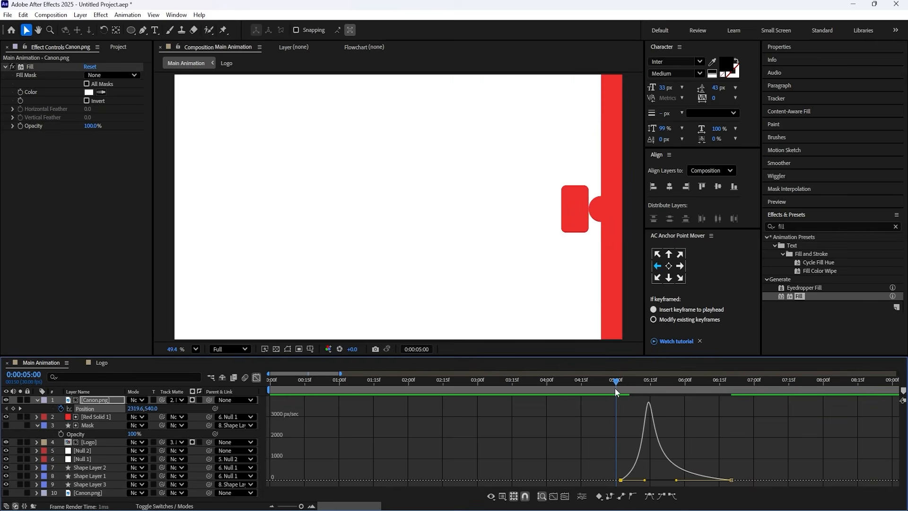
key("space")
key("space")
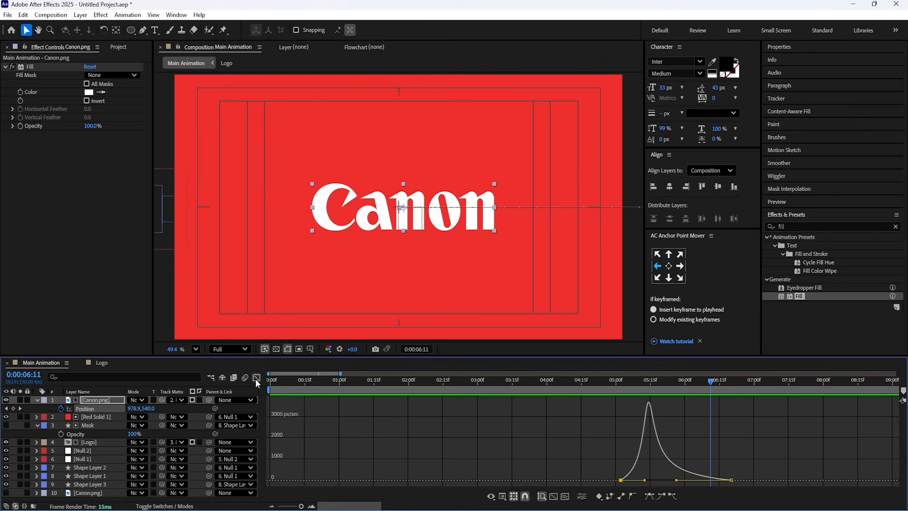
left_click(255, 379)
Step: Enable motion blur on all layers of Main Animation and collapse their properties
key("F4")
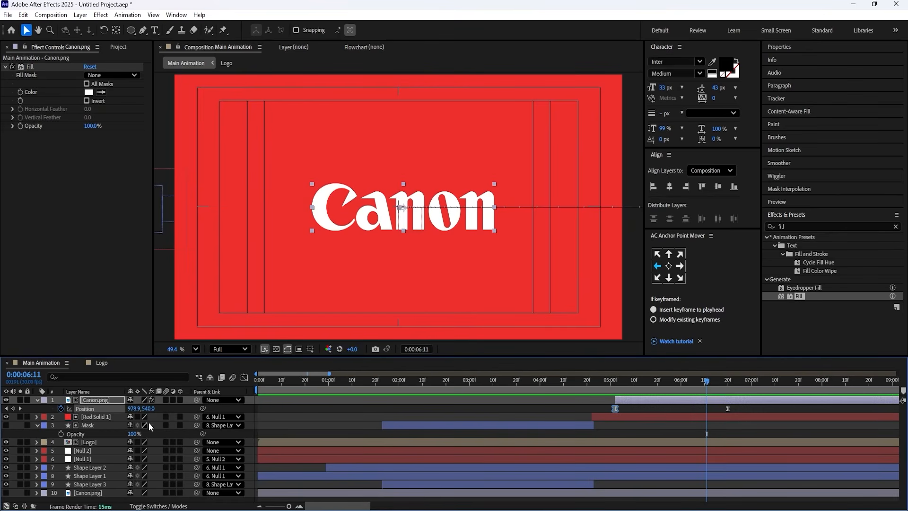
key("ctrl+a")
left_click(166, 400)
left_click(286, 416)
key("u")
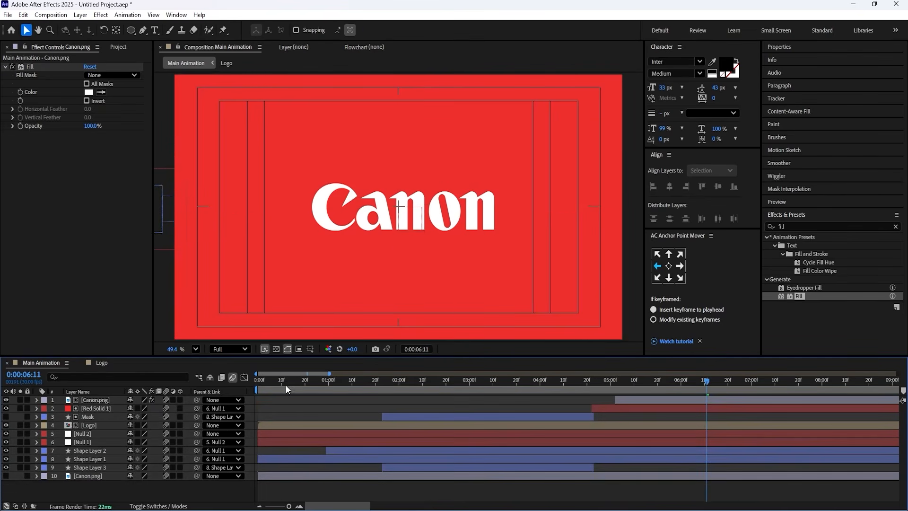
key("u")
key("u")
Step: Add a white solid as background at the bottom of the layer stack and delete the hidden Canon.png layer above it
left_click_drag(284, 383, 238, 392)
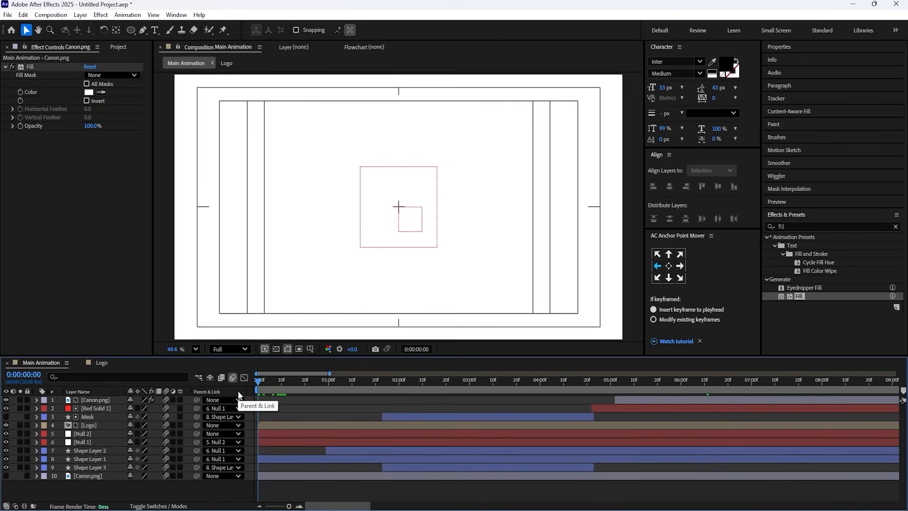
key("ctrl+y")
key("Return")
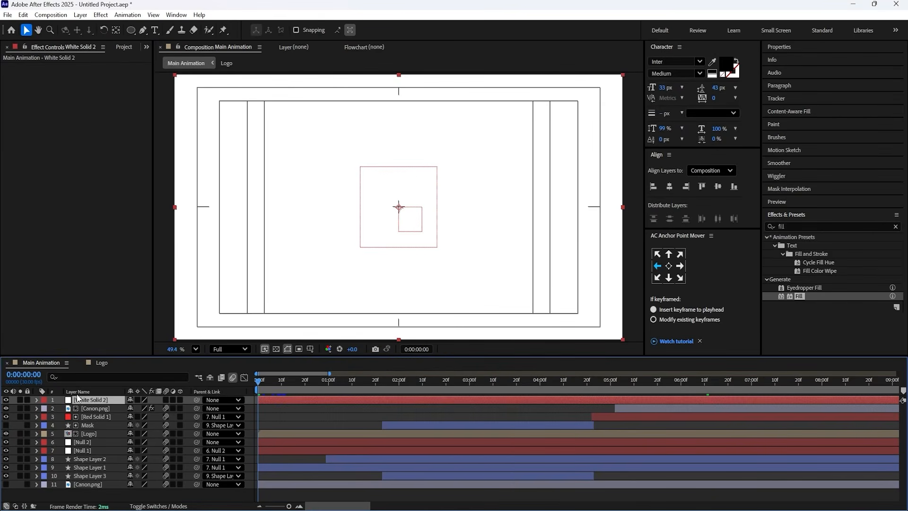
left_click_drag(88, 400, 87, 484)
left_click(87, 476)
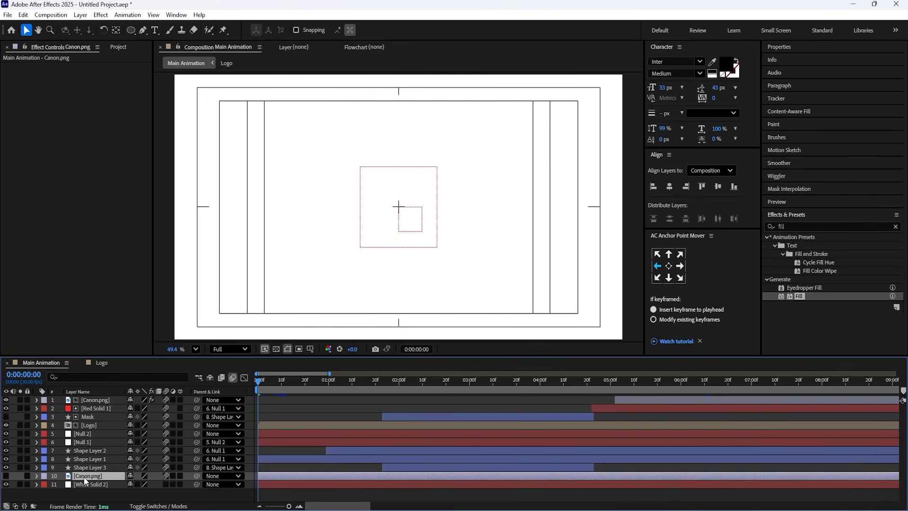
key("Delete")
Step: Preview the whole animation from the first frame to check the motion blur and final logo
key("space")
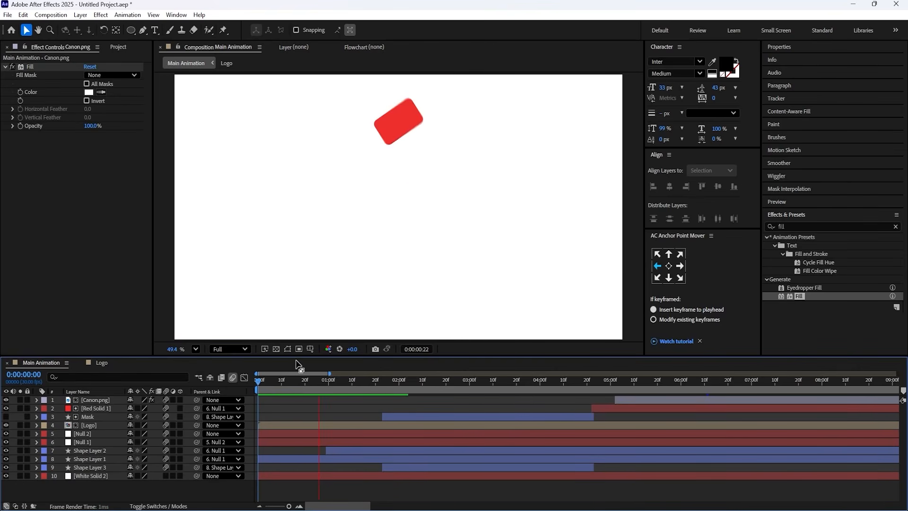
scroll(325, 377, "down", 1)
left_click_drag(335, 379, 402, 396)
key("space")
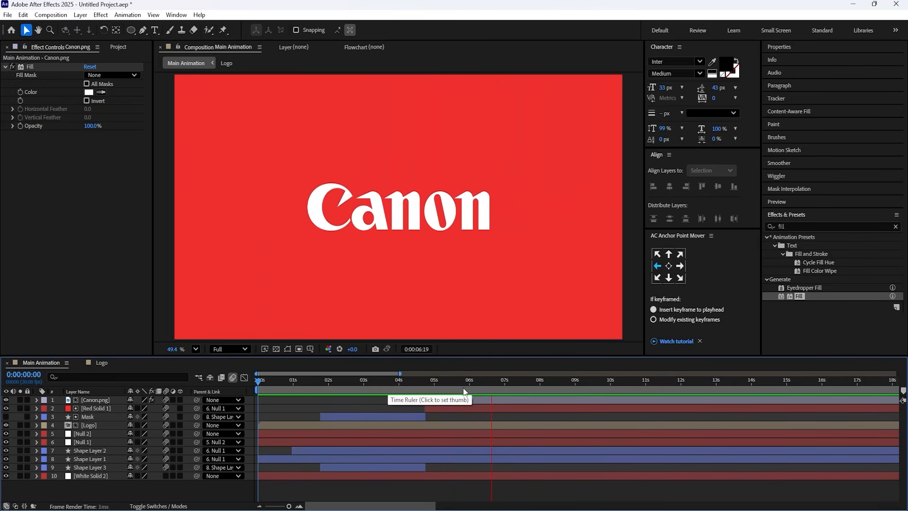
left_click_drag(498, 385, 487, 385)
Step: Set the top Canon.png layer's scale to 68%
left_click(479, 399)
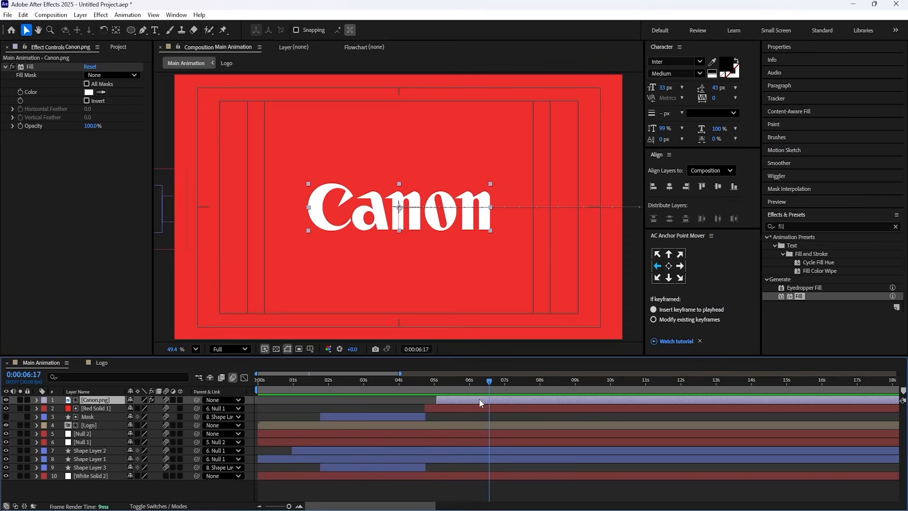
key("p")
key("s")
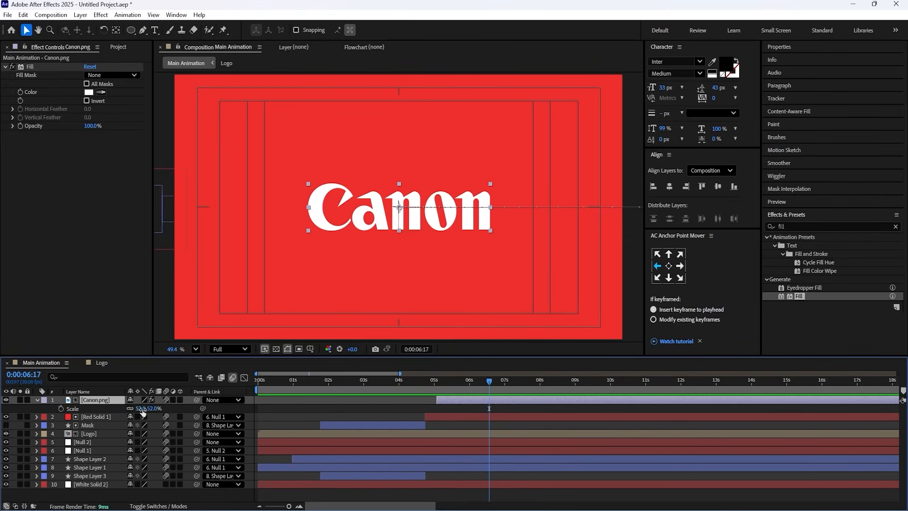
left_click_drag(142, 408, 151, 409)
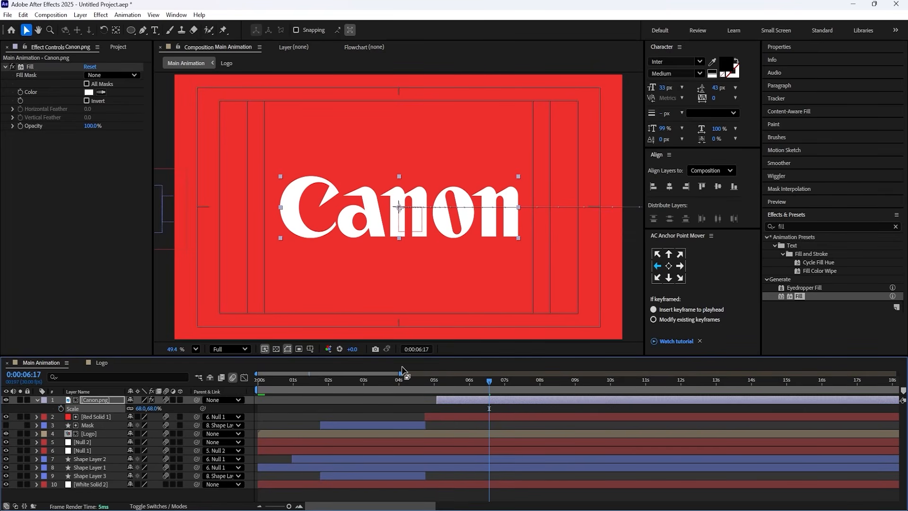
Step: Move the logo's starting position at 0:00:05:02 farther right so the enlarged logo sits completely outside the frame
key("i")
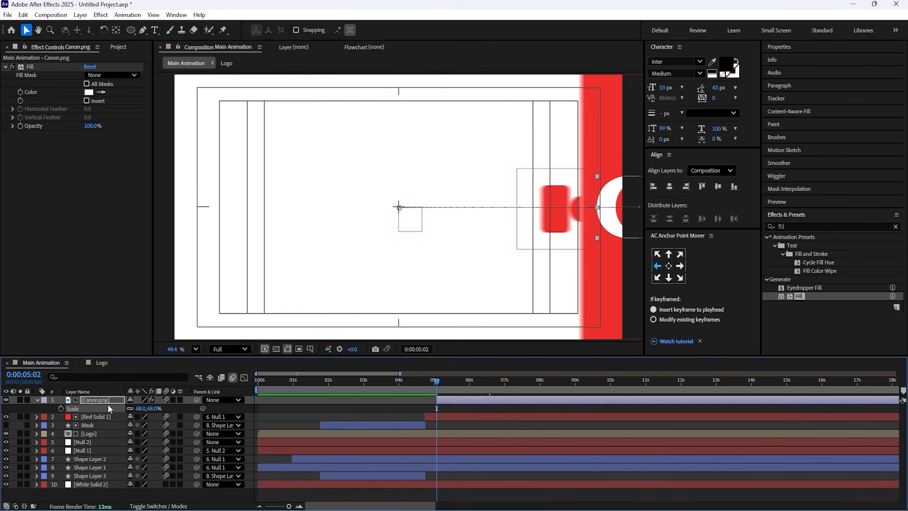
key("p")
key("s")
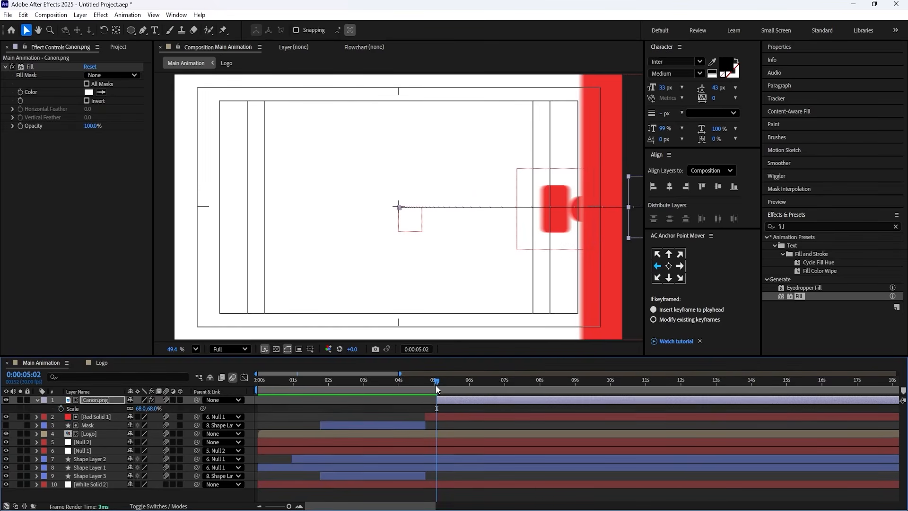
Step: Keyframe the top Canon.png layer's scale from 68% at 0:00:05:28 to 42% at 0:00:06:29
left_click_drag(435, 383, 466, 392)
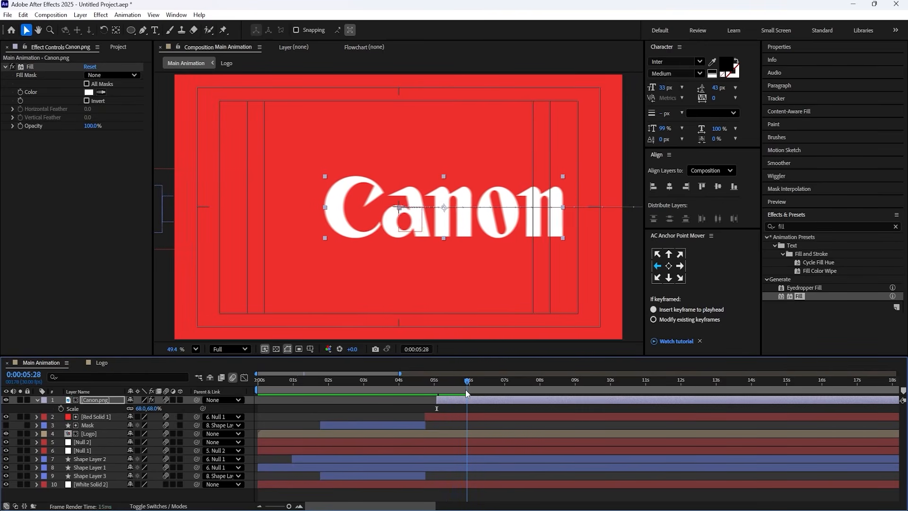
left_click(62, 407)
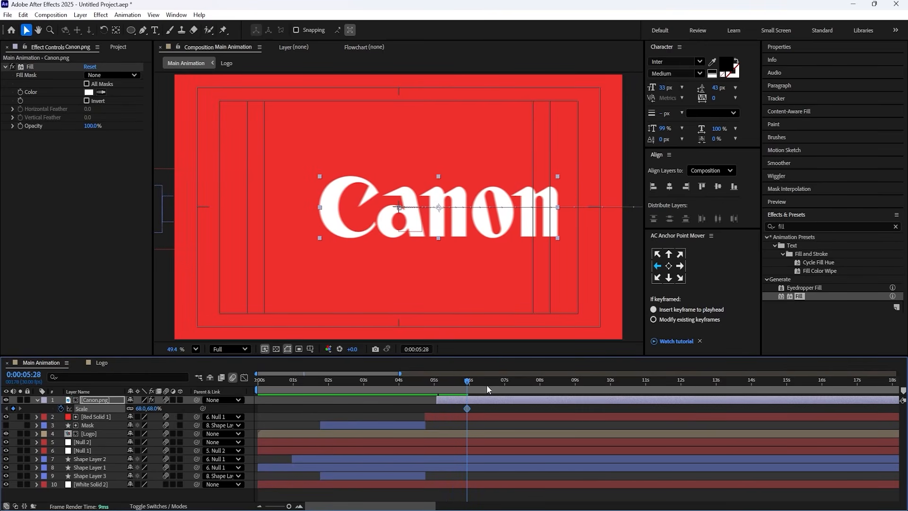
left_click_drag(487, 389, 504, 389)
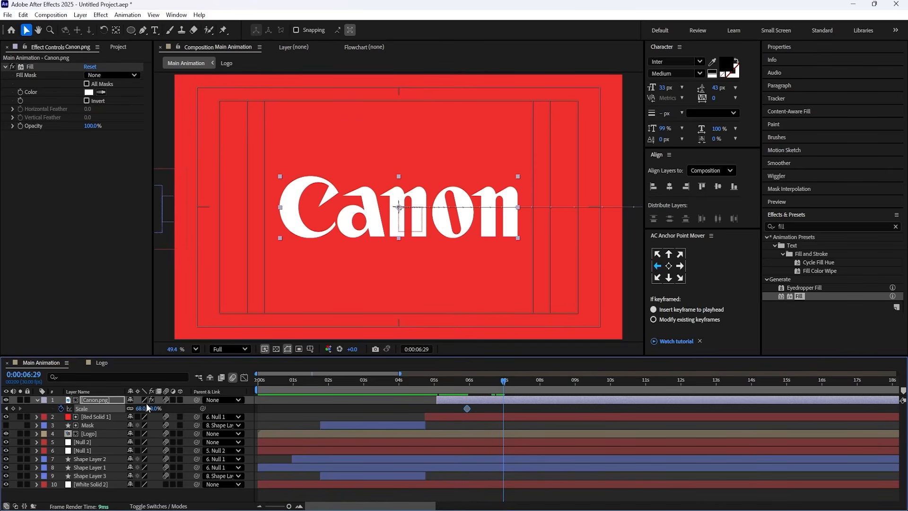
left_click_drag(146, 407, 131, 409)
Step: Ease both scale keyframes, reshape their speed curve into a sharp central peak, and preview from 0:00:05:27
left_click(97, 411)
key("F9")
key("equal")
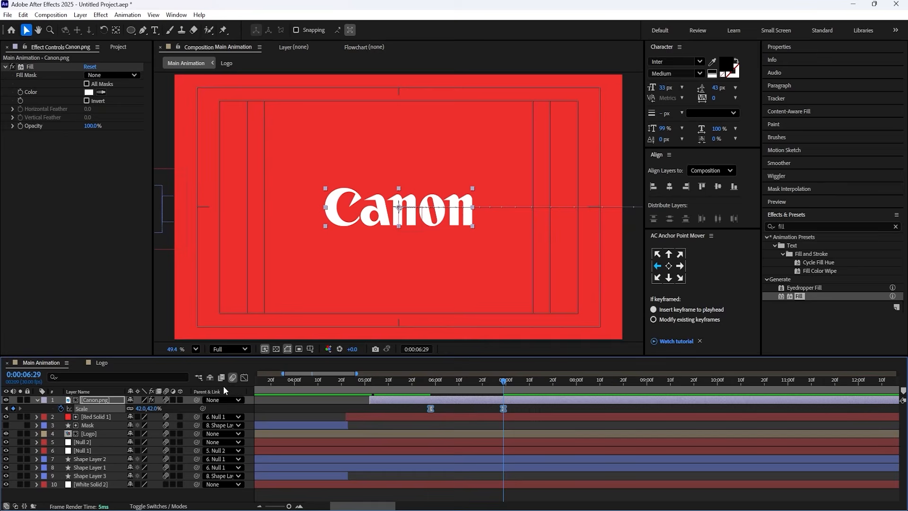
left_click(245, 377)
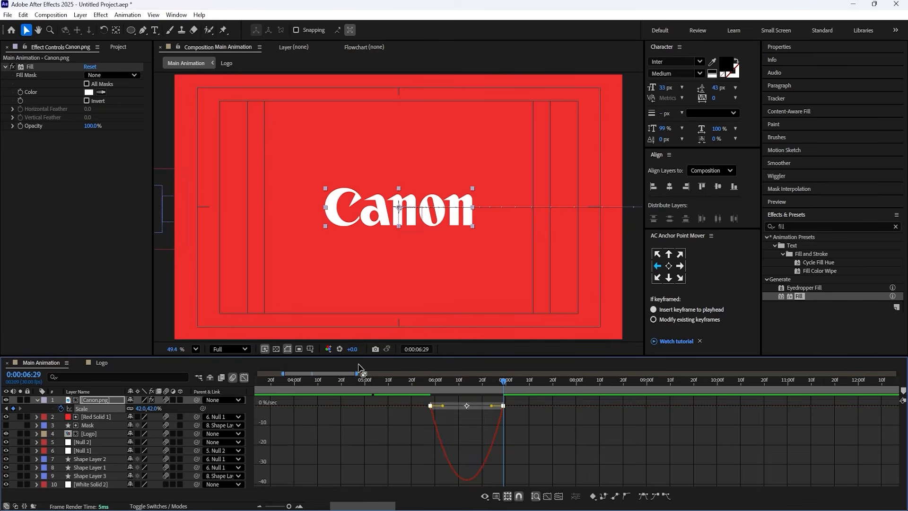
left_click_drag(492, 405, 459, 404)
left_click(428, 382)
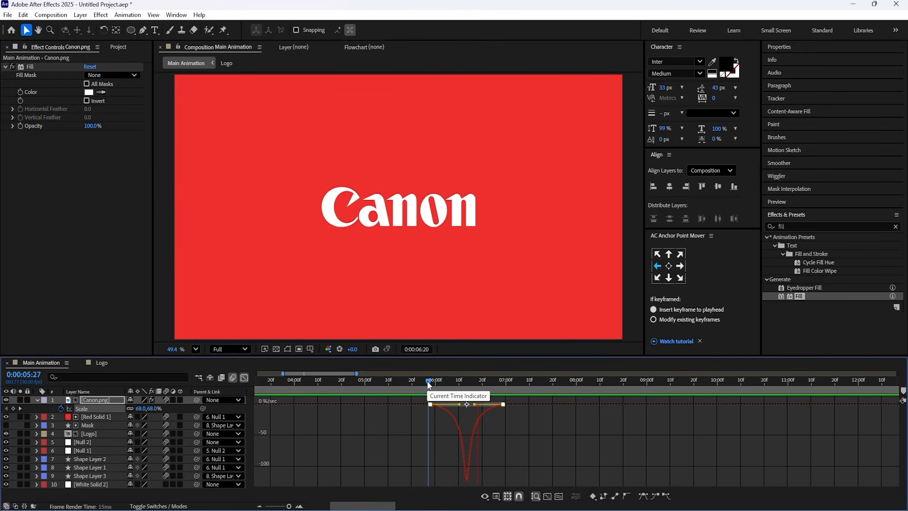
key("space")
left_click(244, 378)
Step: End the work area at 0:00:08:00, preview the finished animation, and deselect all layers
scroll(440, 381, "down", 4)
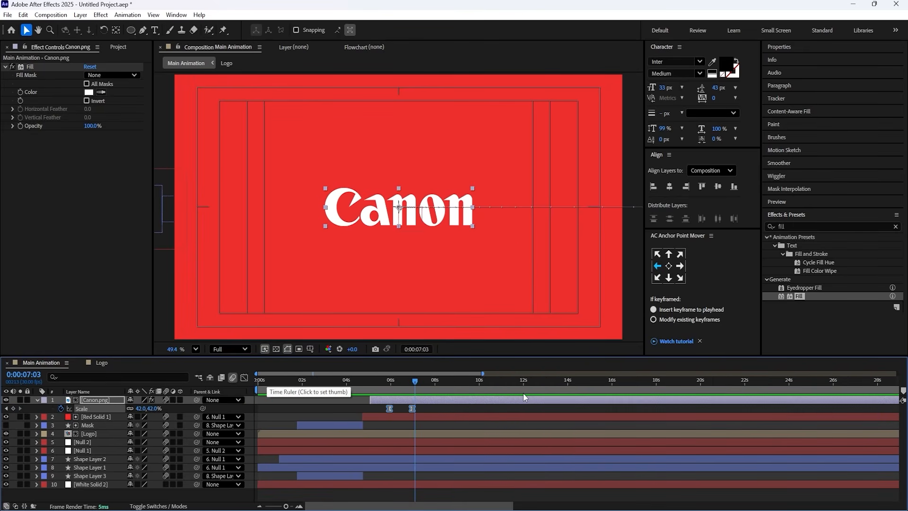
key("space")
key("space")
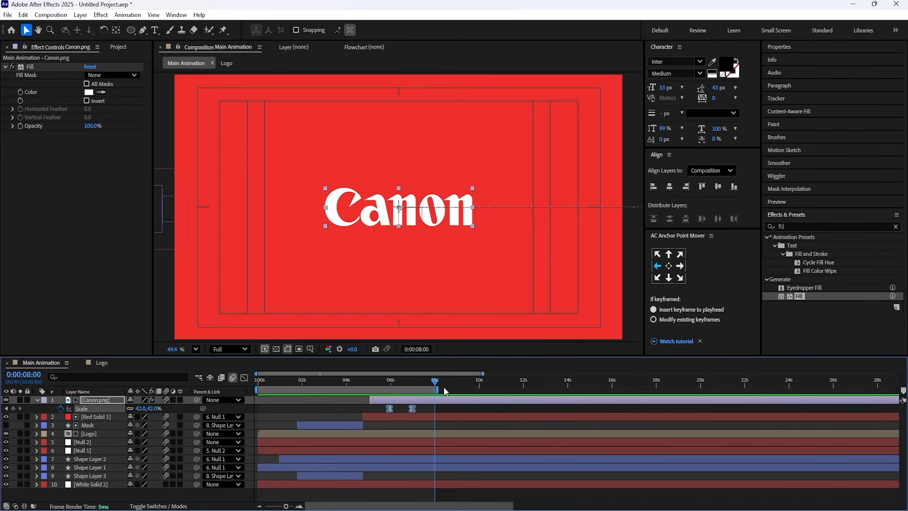
key("space")
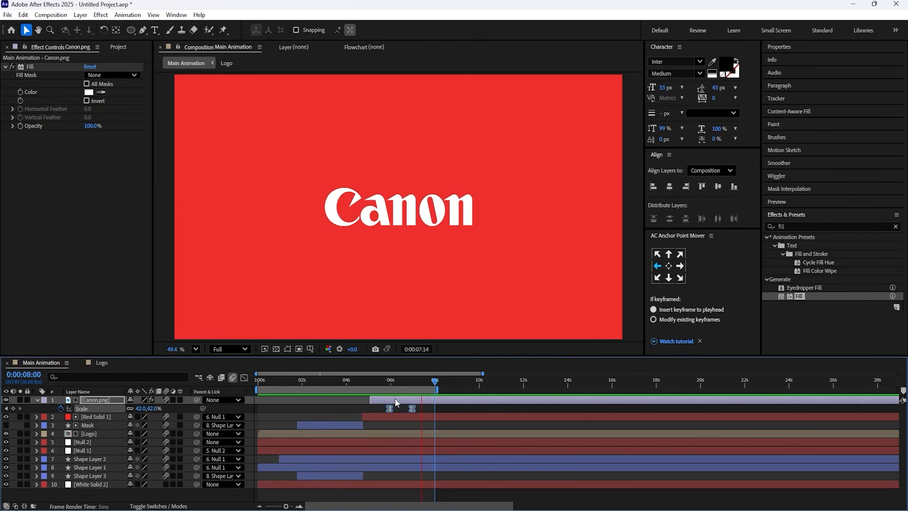
key("space")
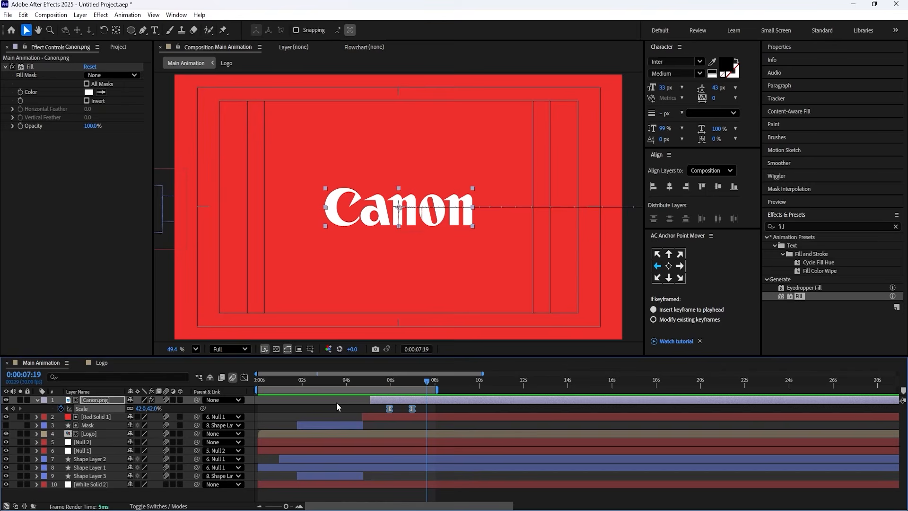
left_click(333, 406)
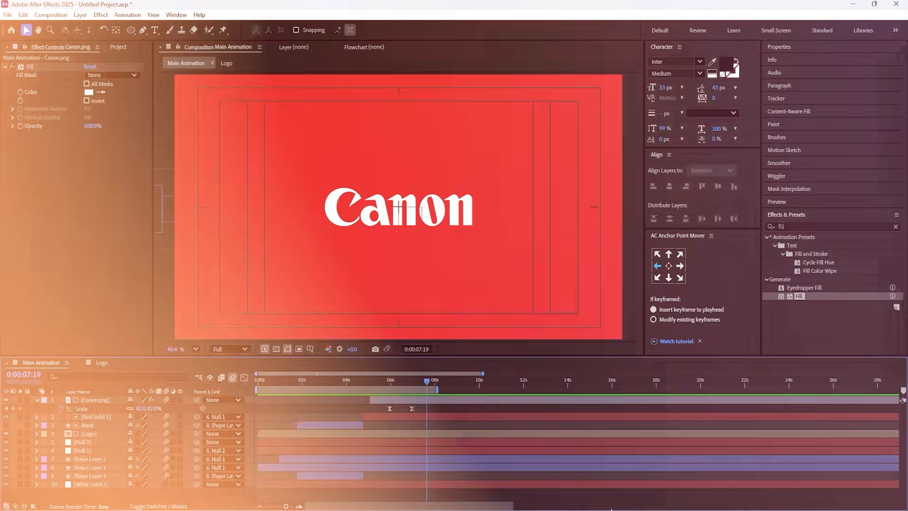